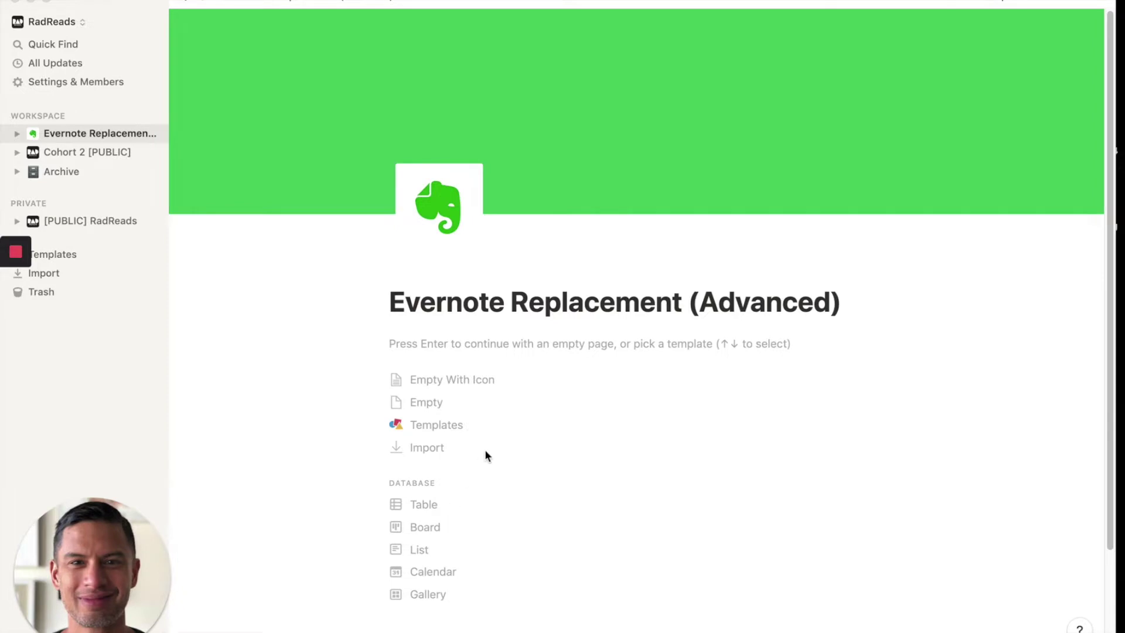
Step: Start an Evernote import and deselect all notebooks
click(421, 450)
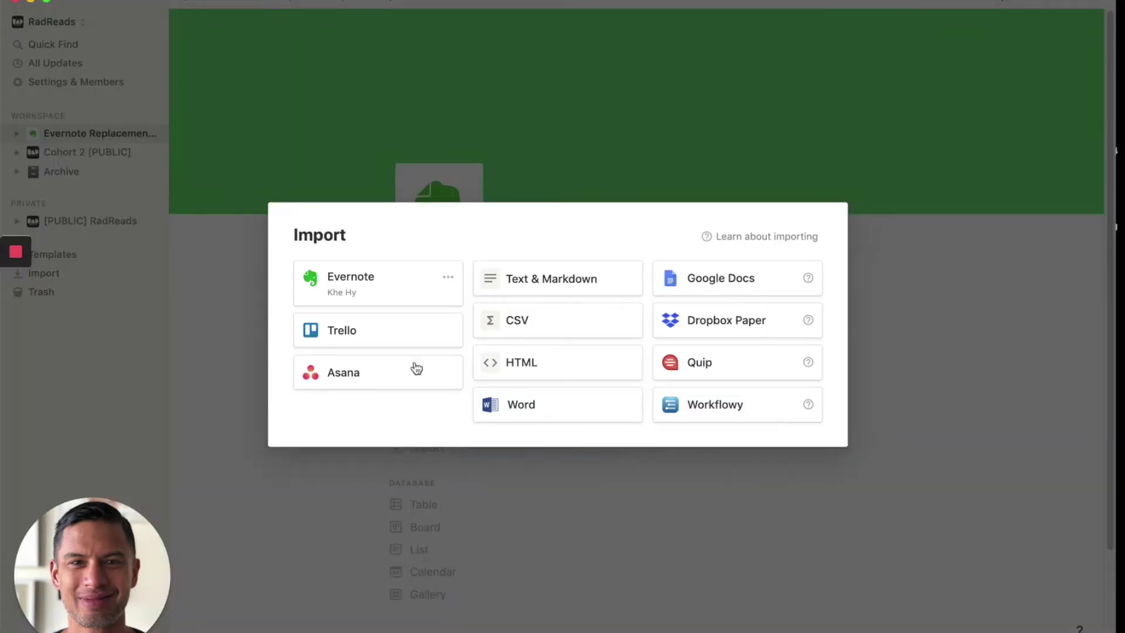
click(357, 297)
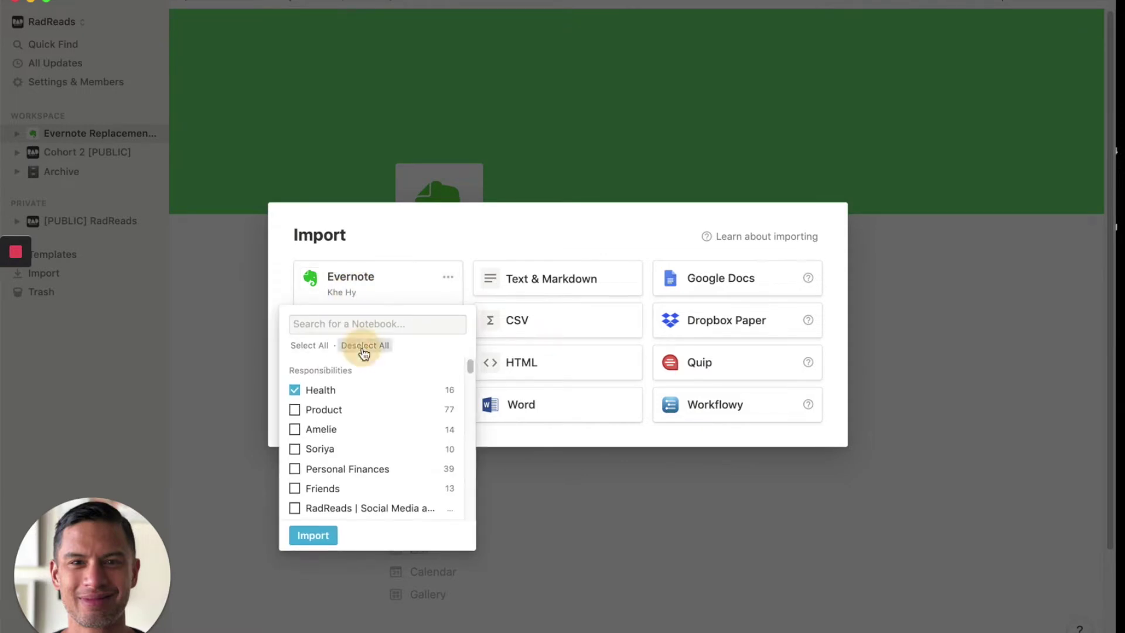
click(364, 345)
scroll(339, 410, down, 5)
scroll(341, 409, down, 12)
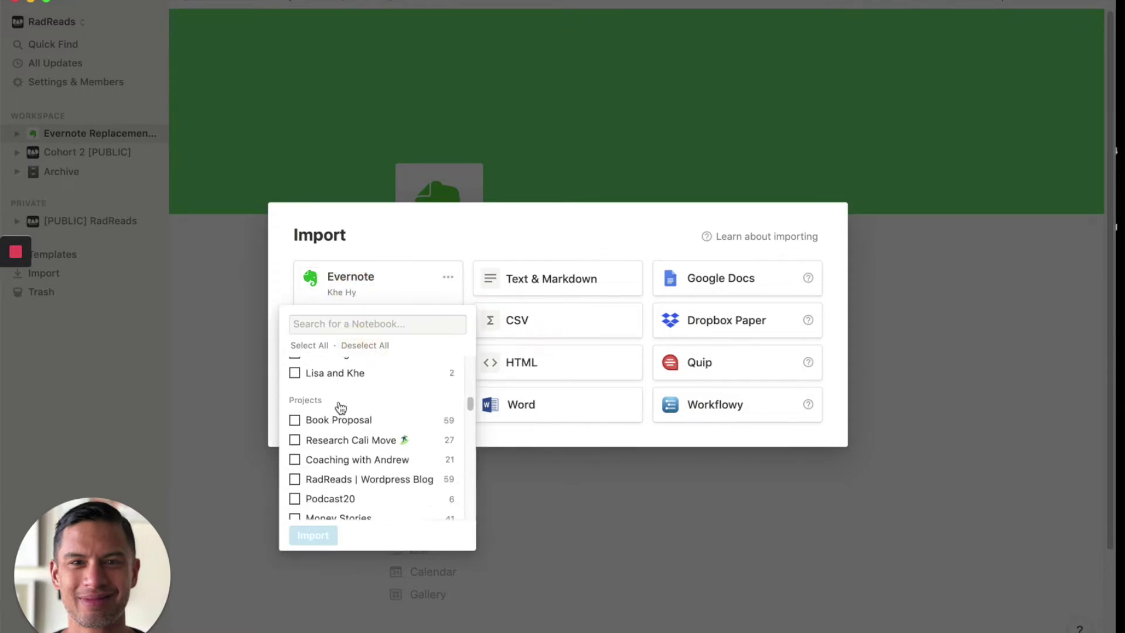
scroll(340, 408, down, 5)
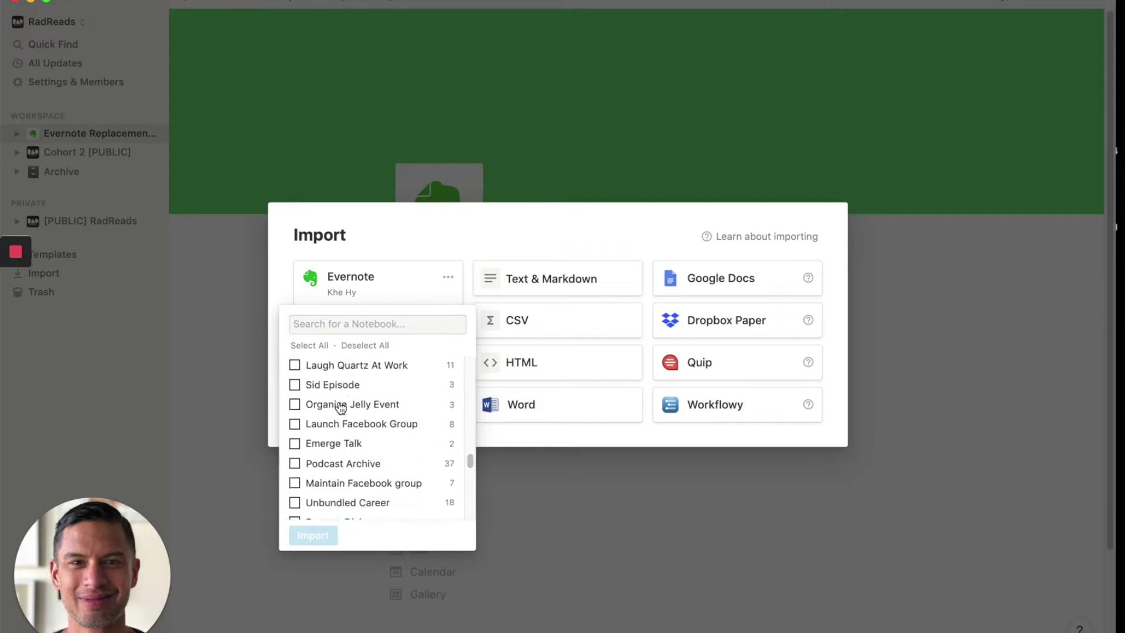
scroll(341, 408, up, 10)
scroll(340, 409, down, 10)
scroll(340, 409, down, 5)
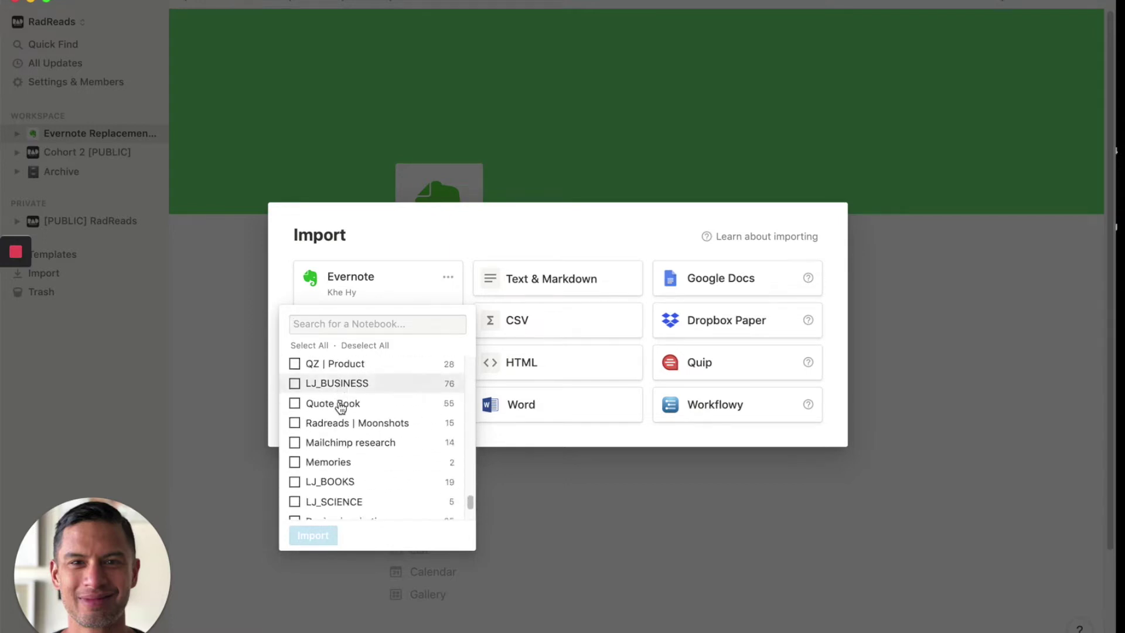
scroll(340, 404, up, 1)
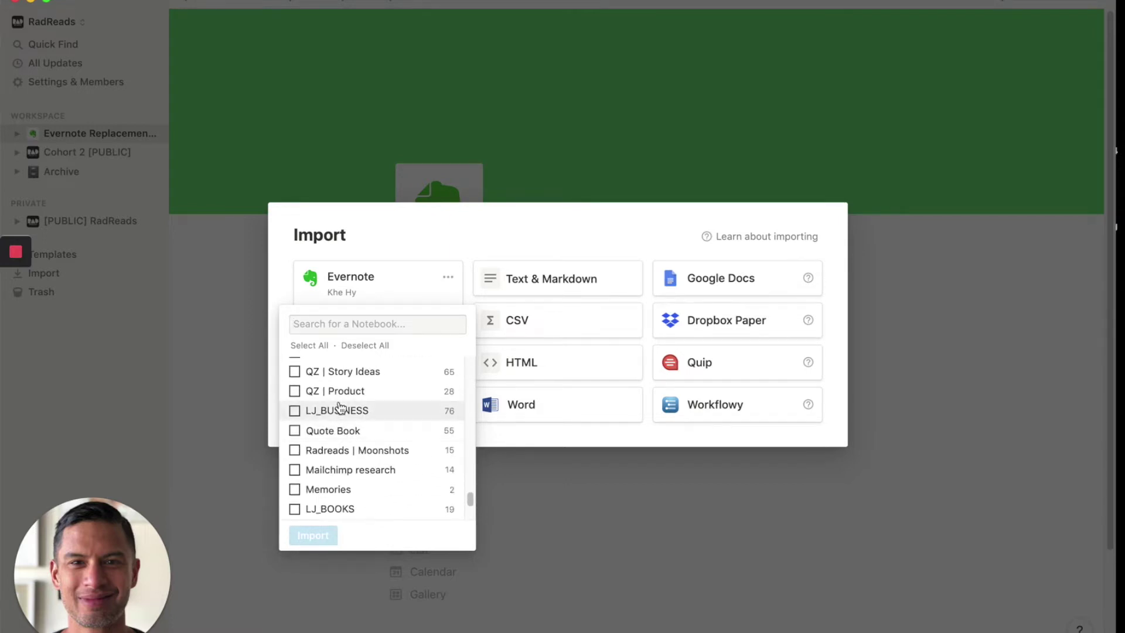
Step: Tick LJ_BUSINESS, LJ_BOOKS, LJ_SCIENCE and LJ_HUMANITIES and run the import
click(295, 412)
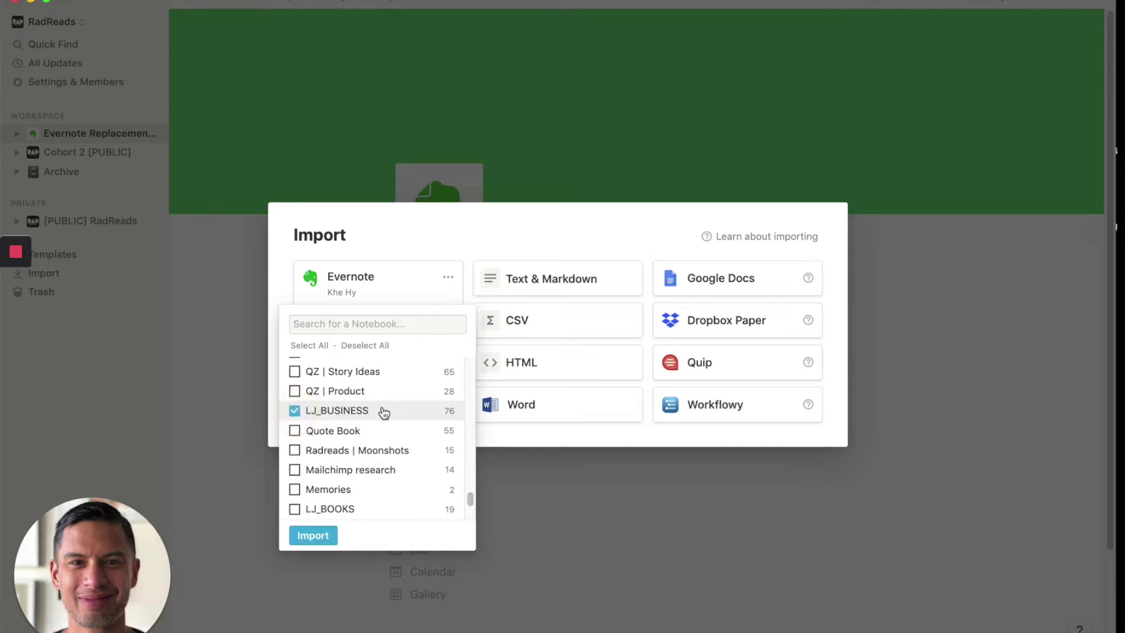
scroll(359, 404, down, 1)
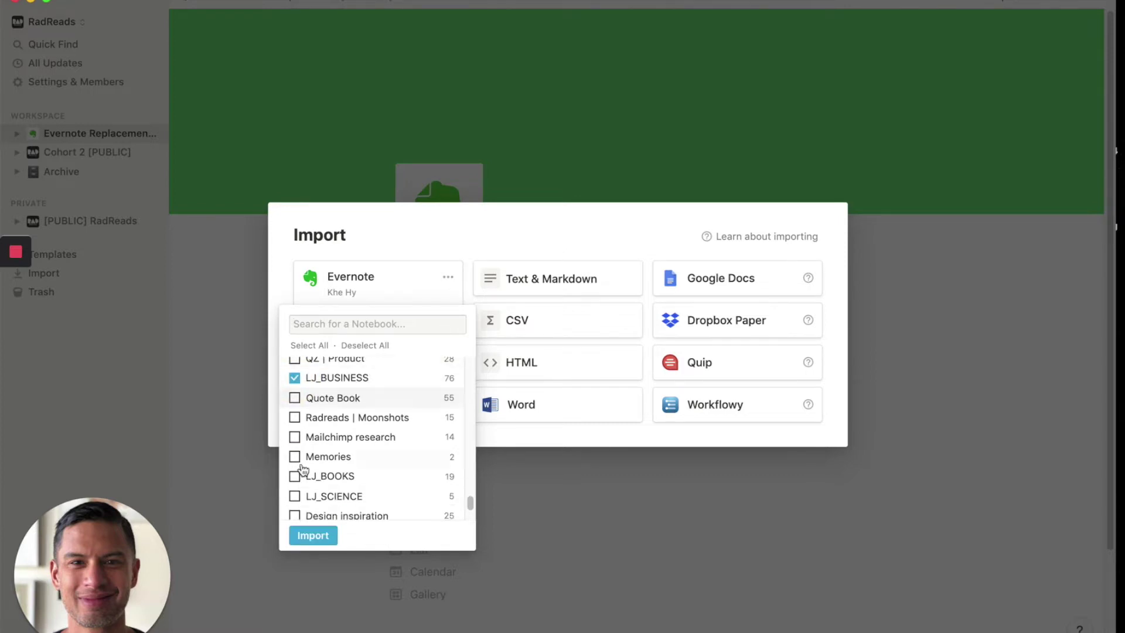
click(295, 477)
scroll(293, 486, down, 1)
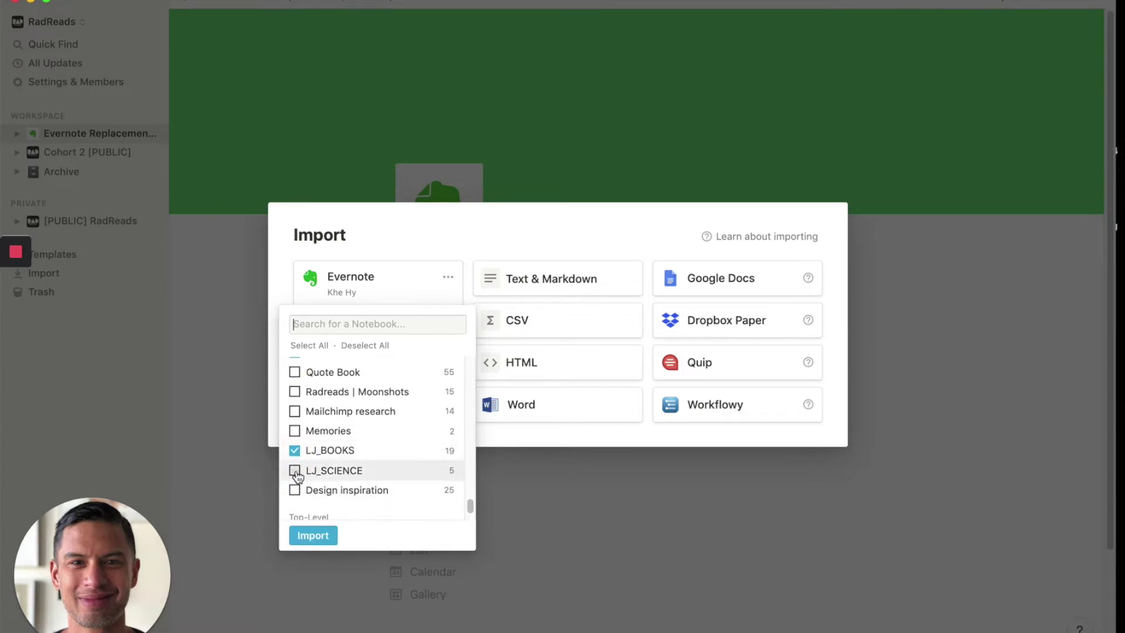
click(295, 471)
scroll(317, 449, down, 1)
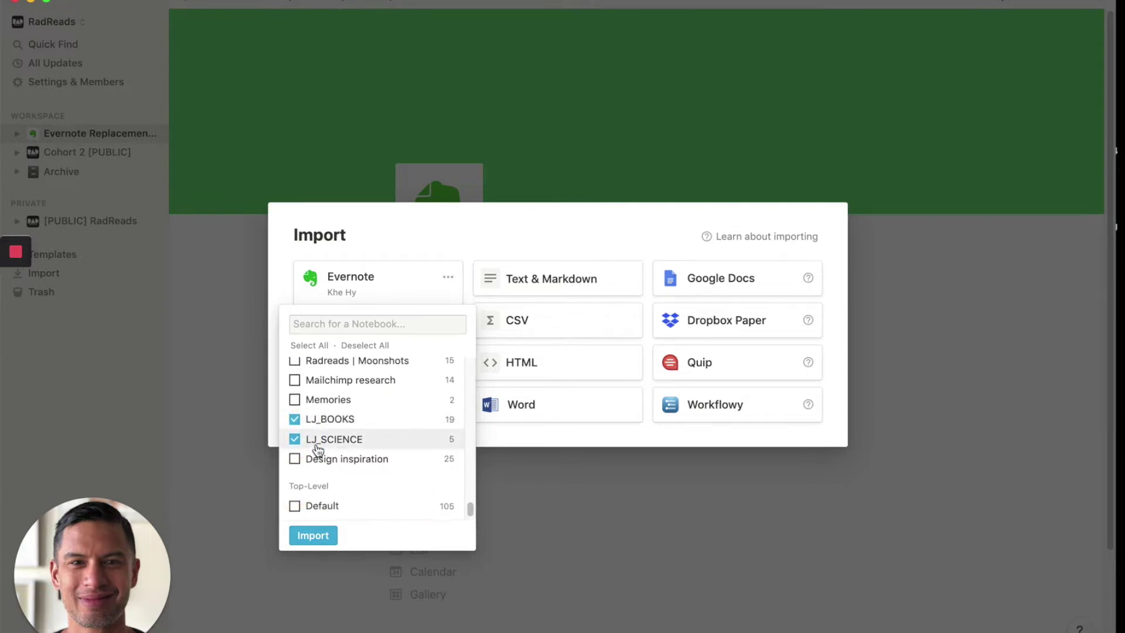
scroll(317, 450, up, 5)
scroll(317, 450, up, 1)
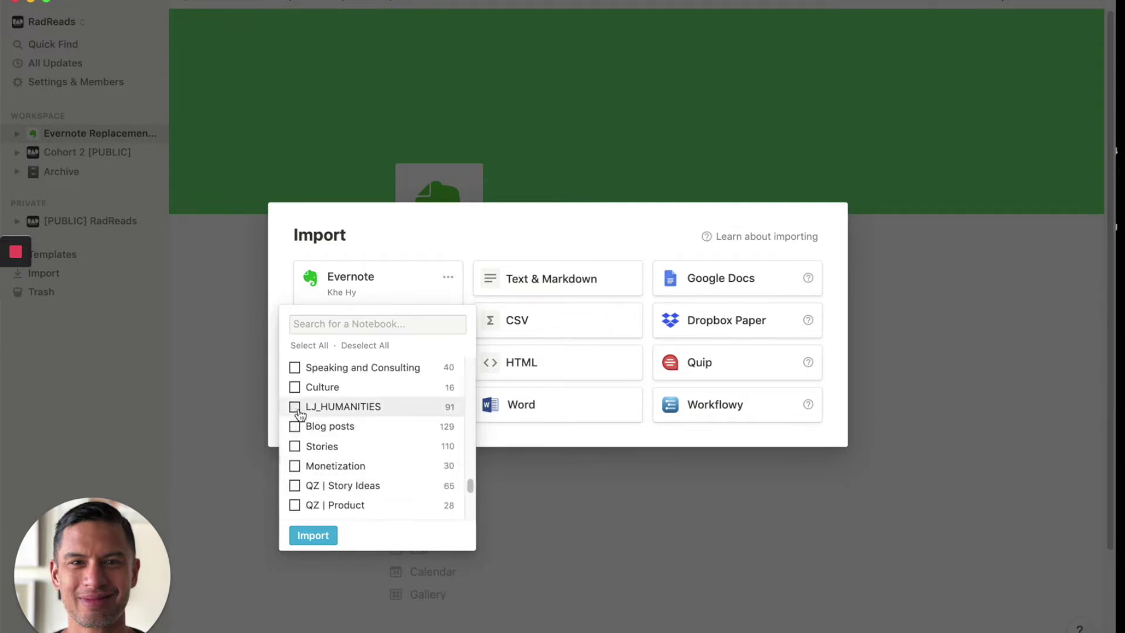
click(294, 407)
scroll(295, 413, up, 8)
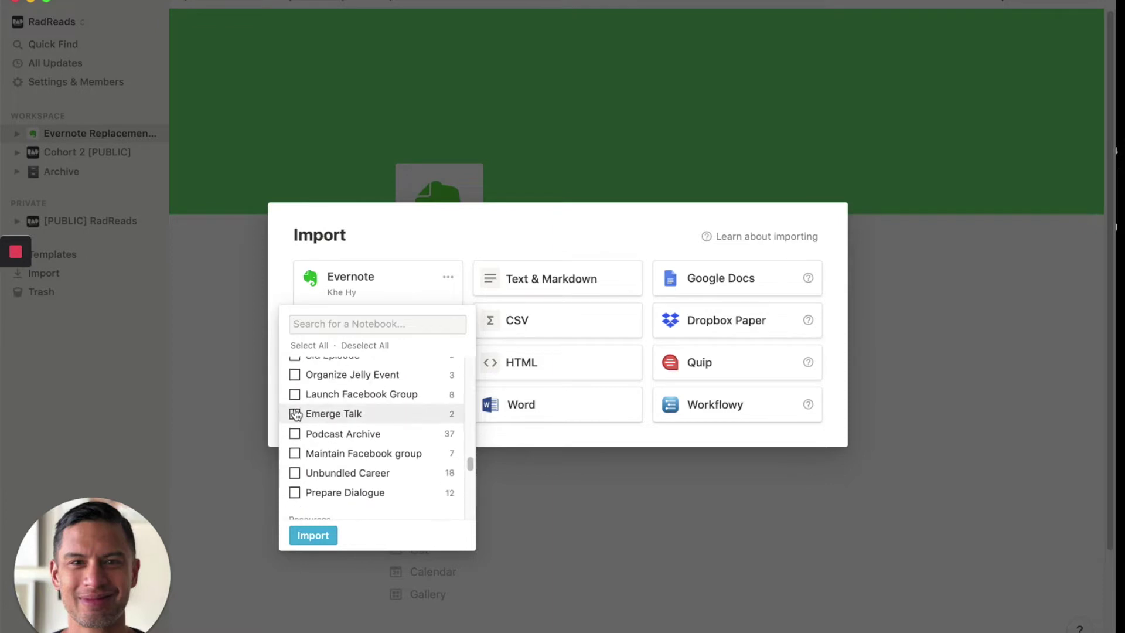
scroll(294, 415, down, 3)
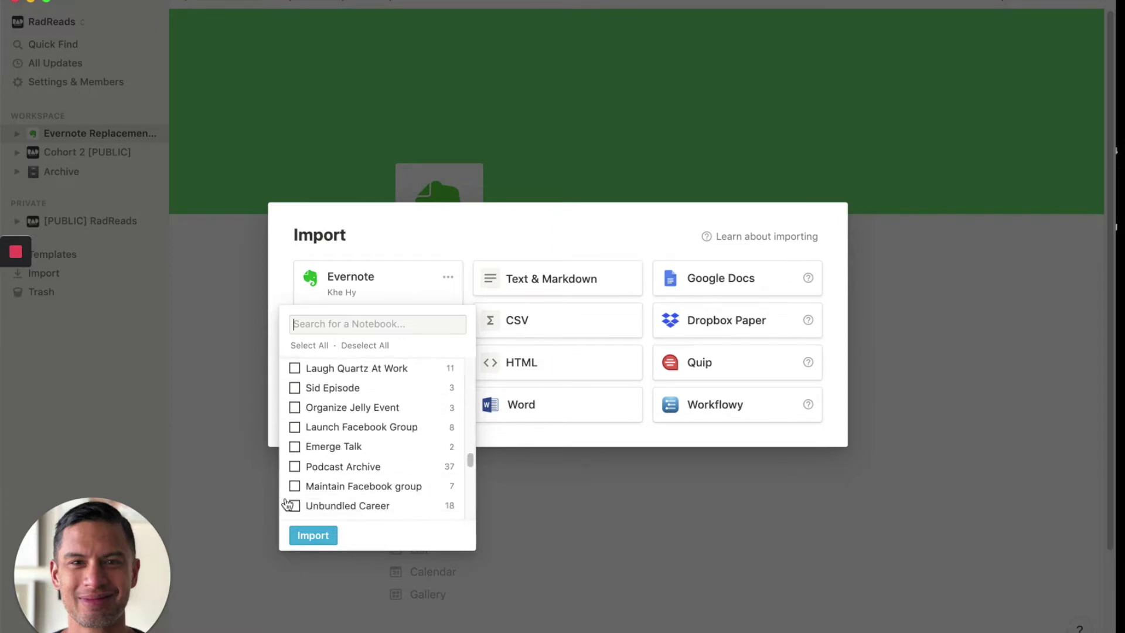
click(312, 536)
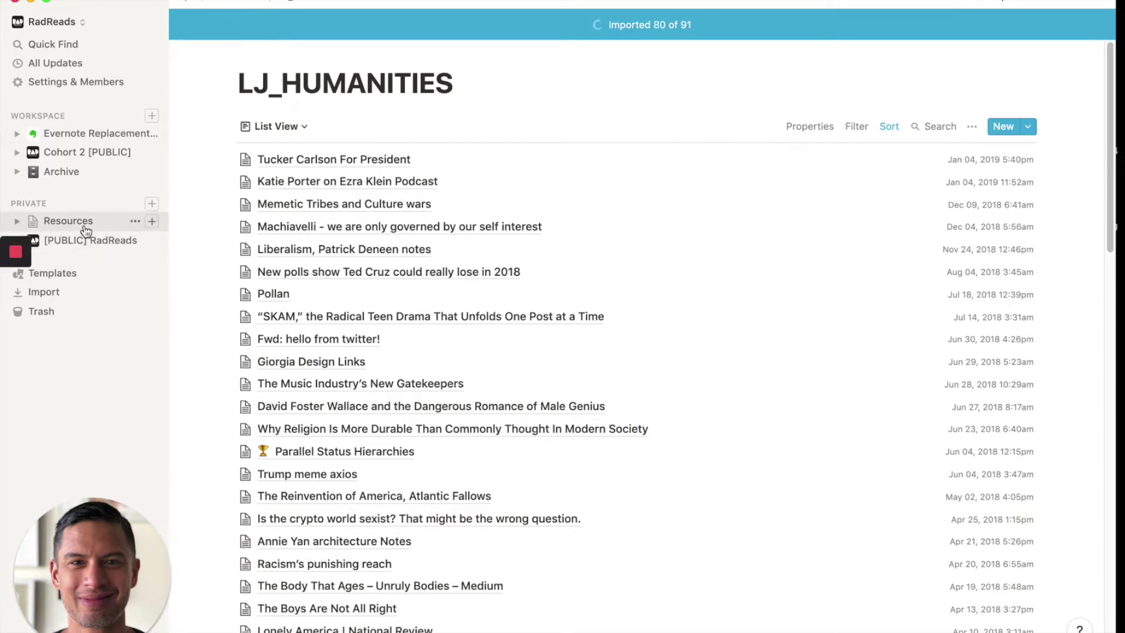
Step: Go to the Resources page and open the imported LJ_HUMANITIES notebook
click(68, 221)
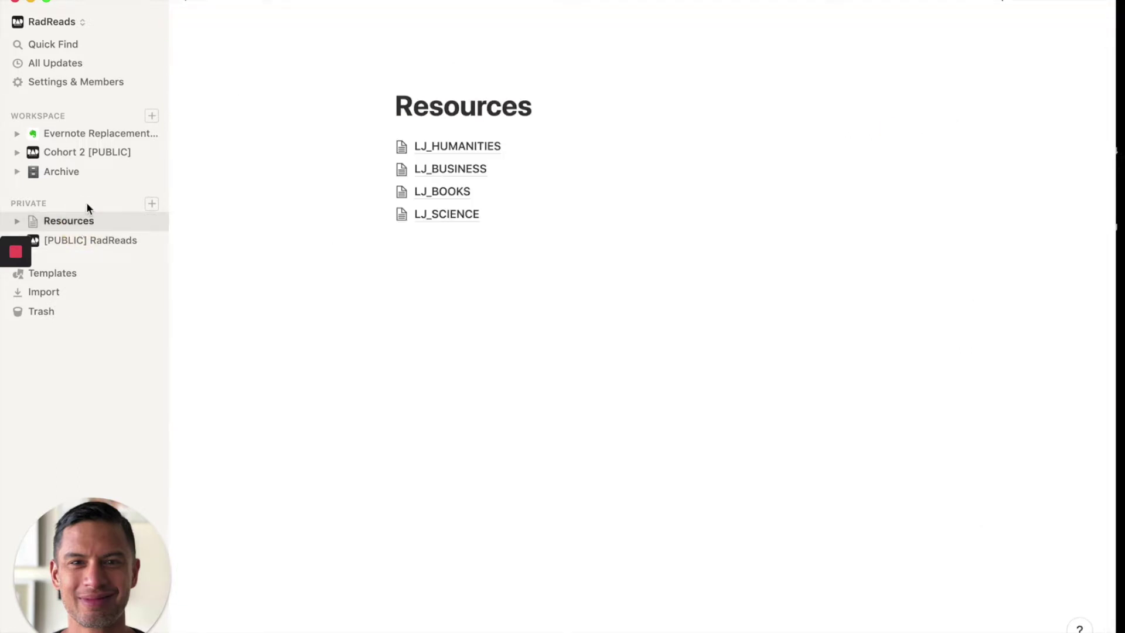
click(484, 150)
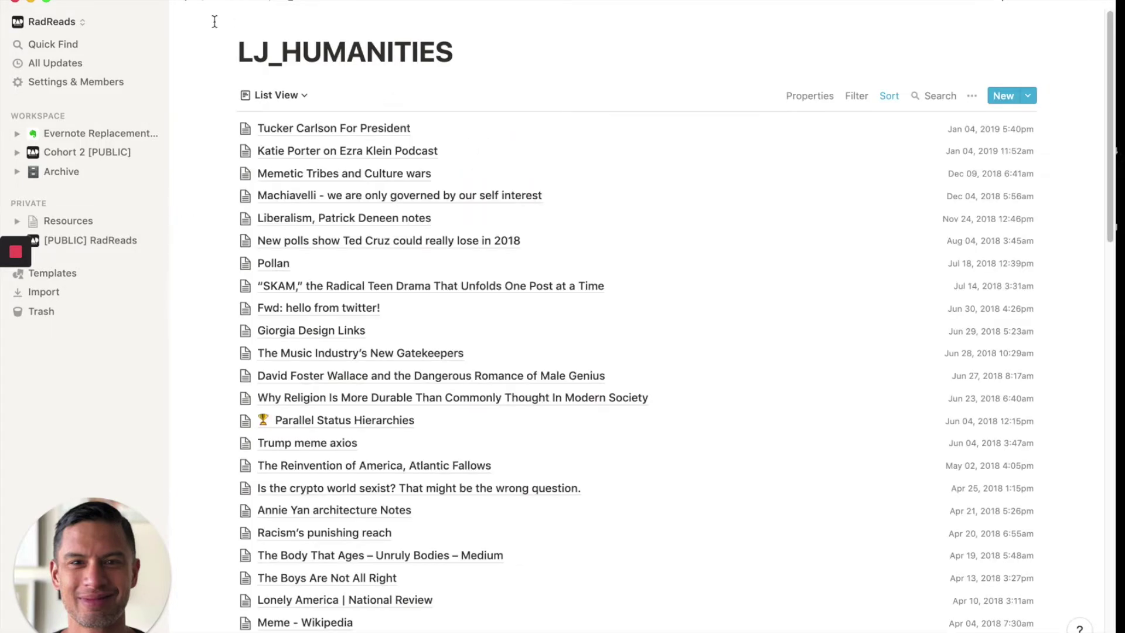
click(186, 2)
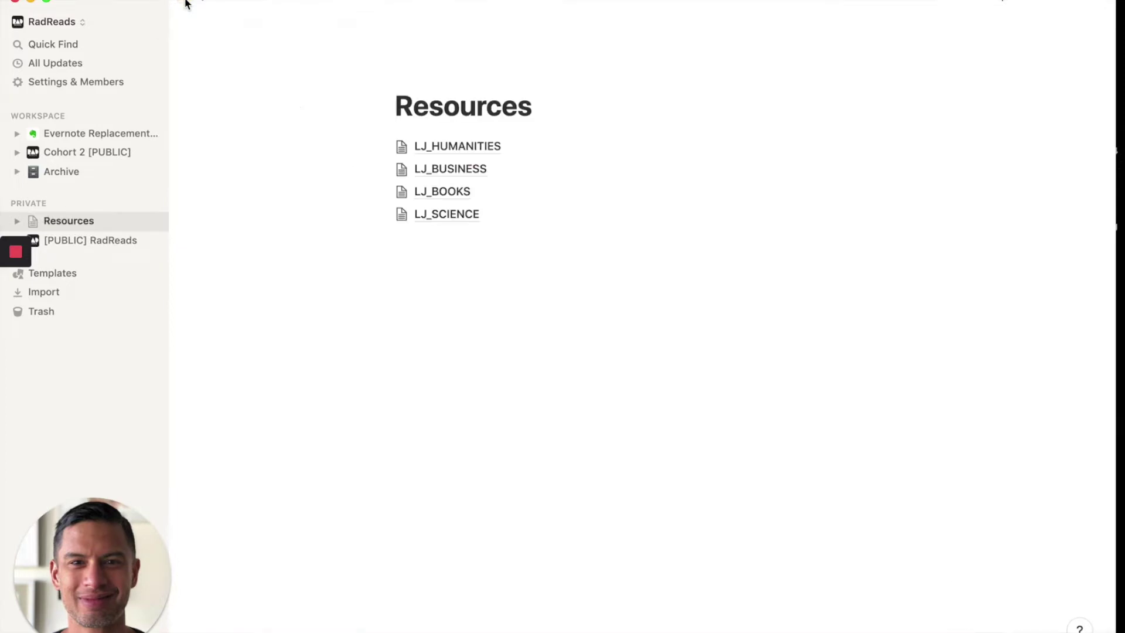
click(454, 168)
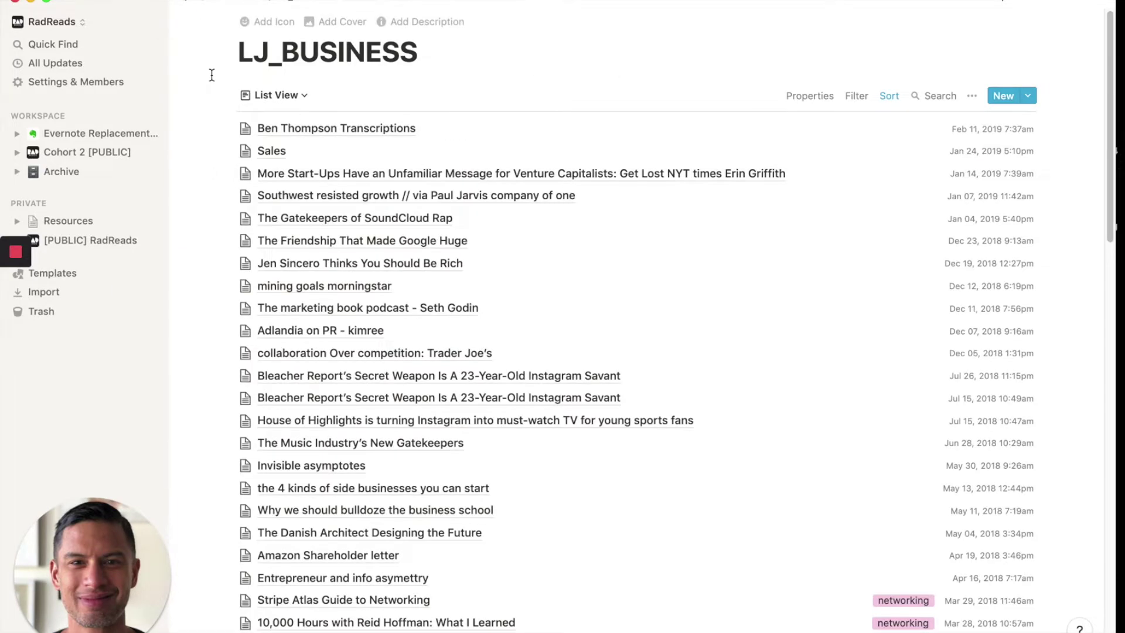
click(184, 3)
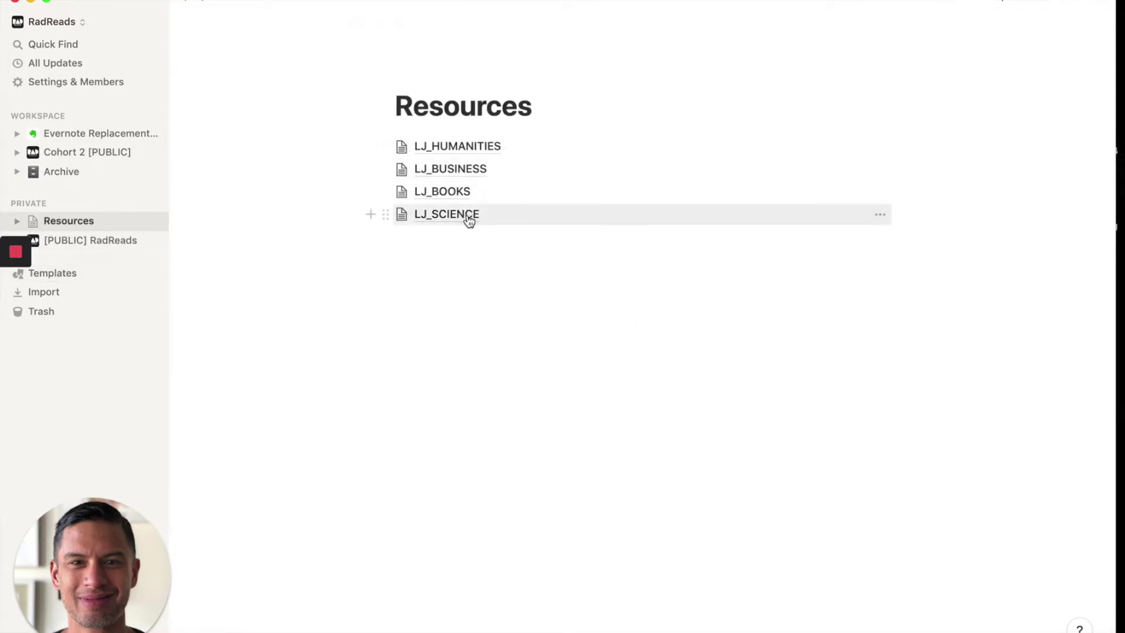
click(462, 113)
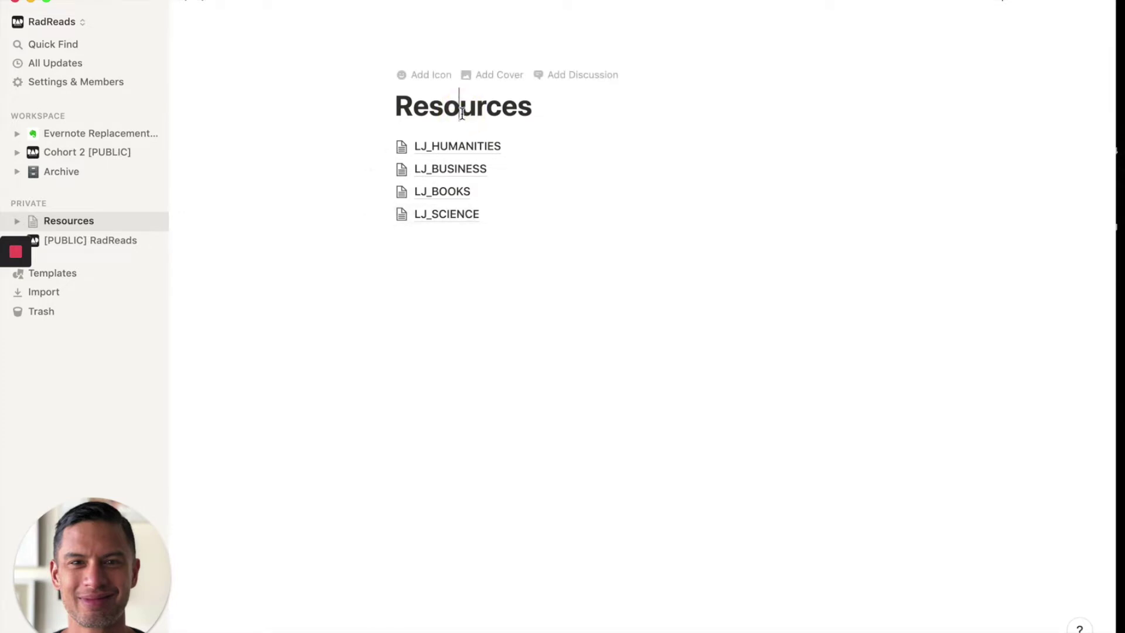
click(394, 107)
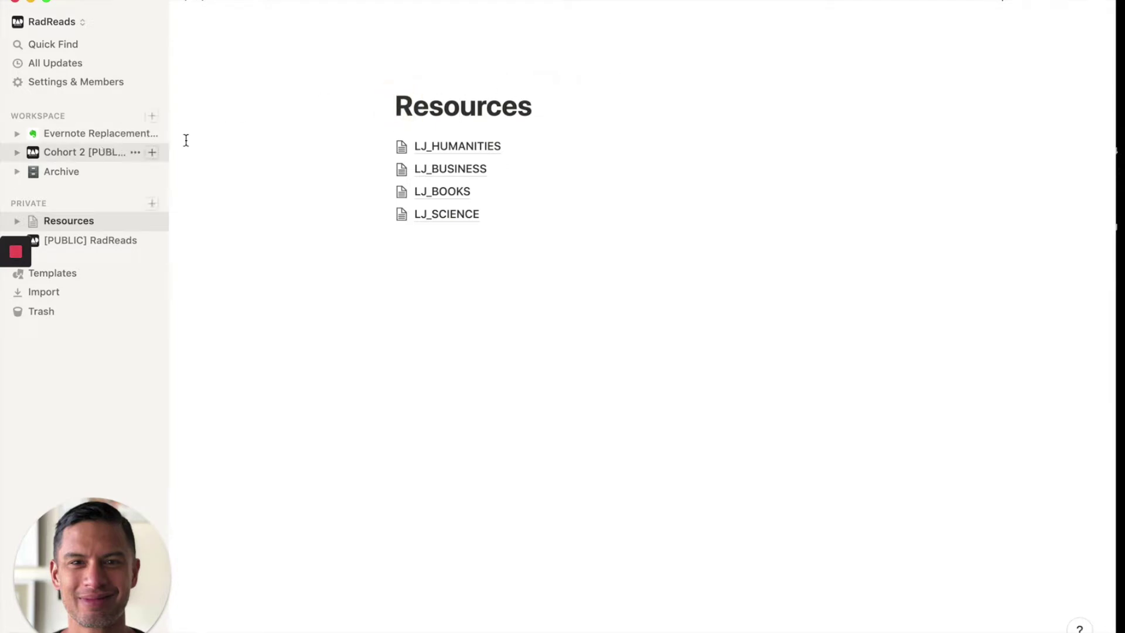
click(444, 195)
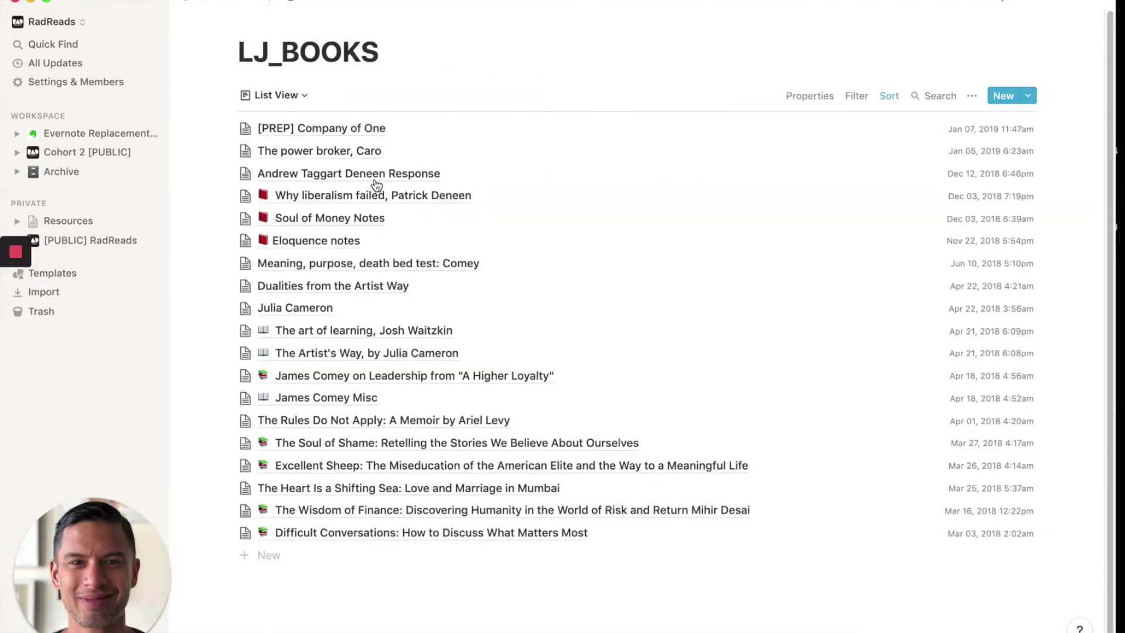
click(352, 155)
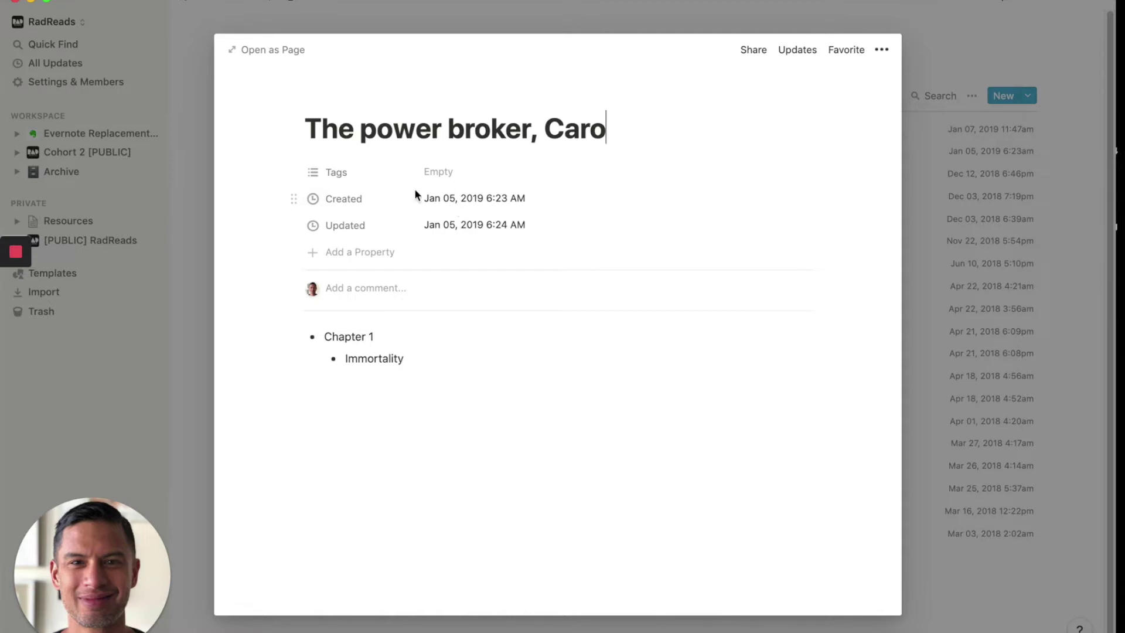
click(371, 29)
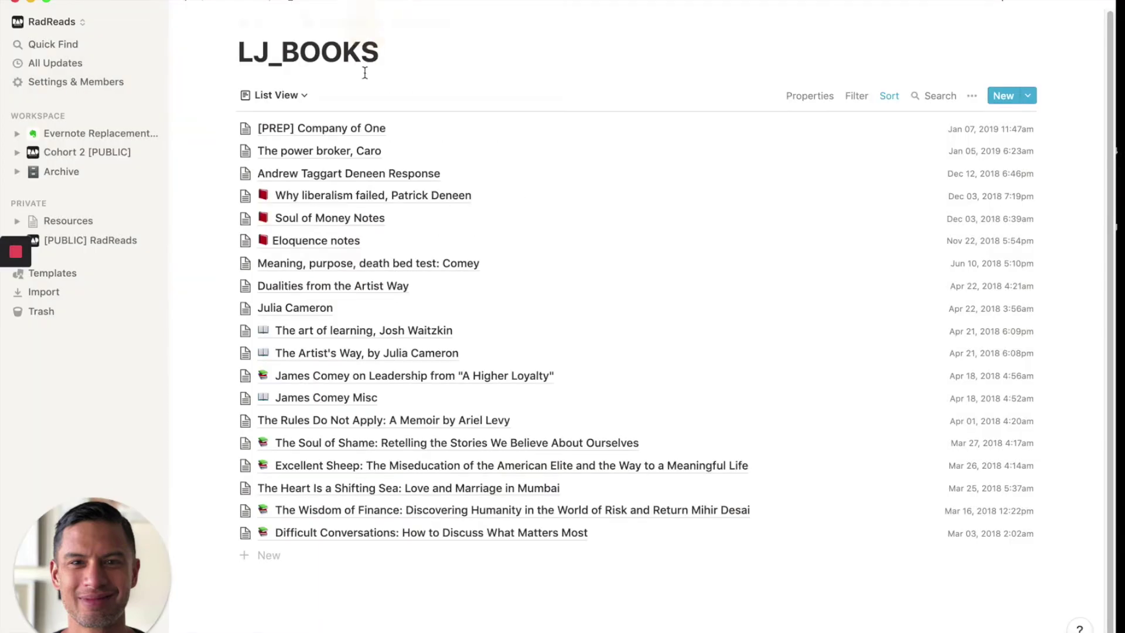
click(345, 222)
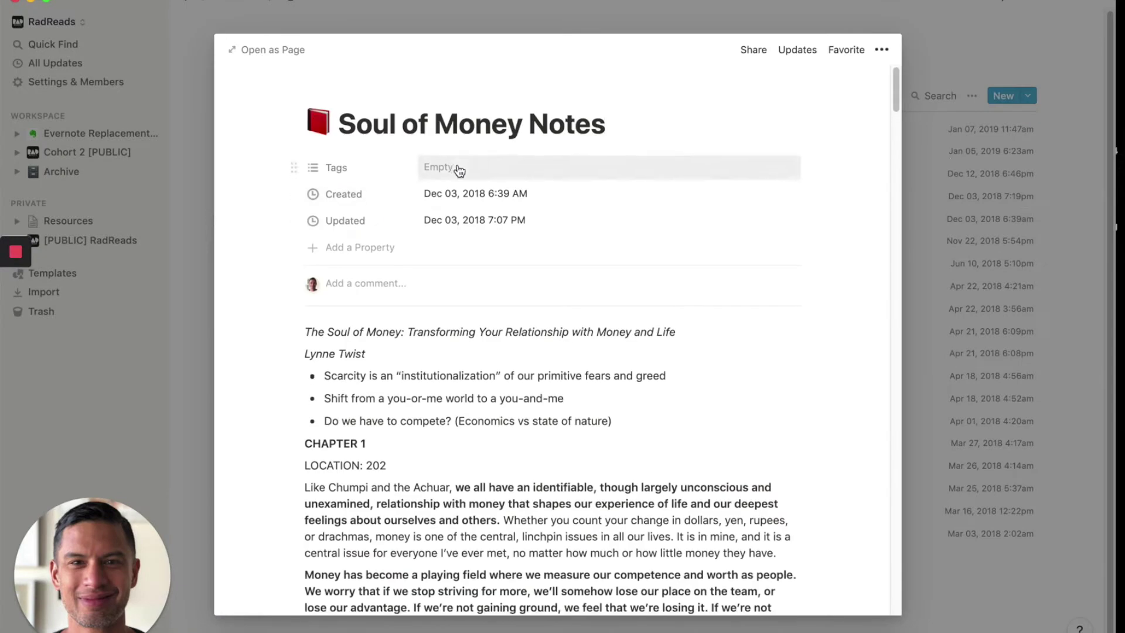
scroll(415, 307, down, 15)
scroll(415, 306, down, 20)
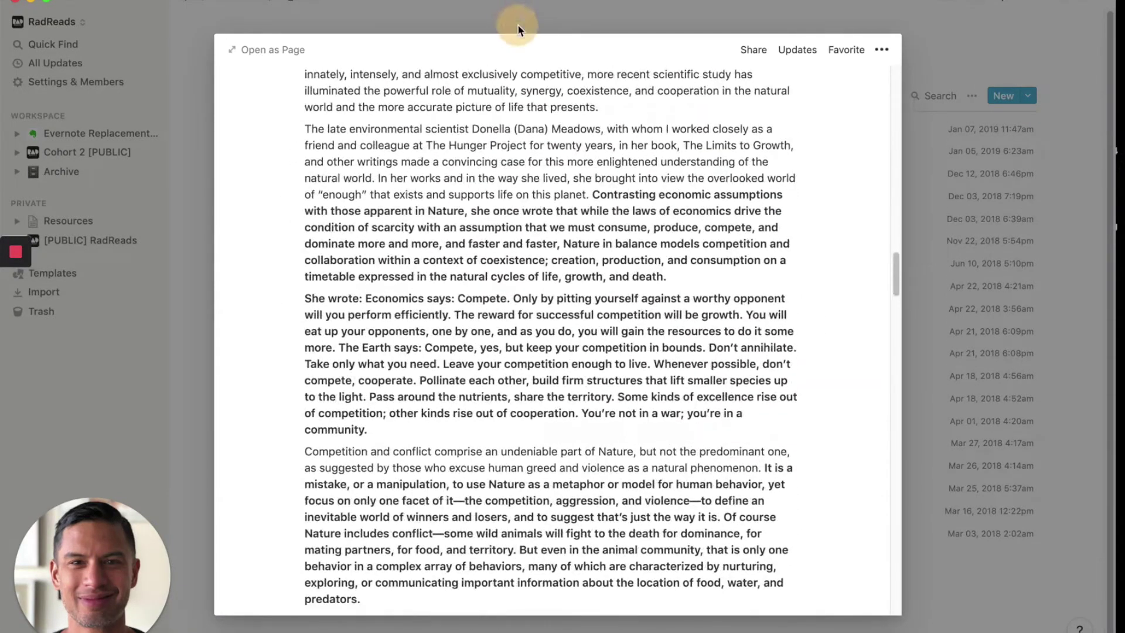
click(518, 24)
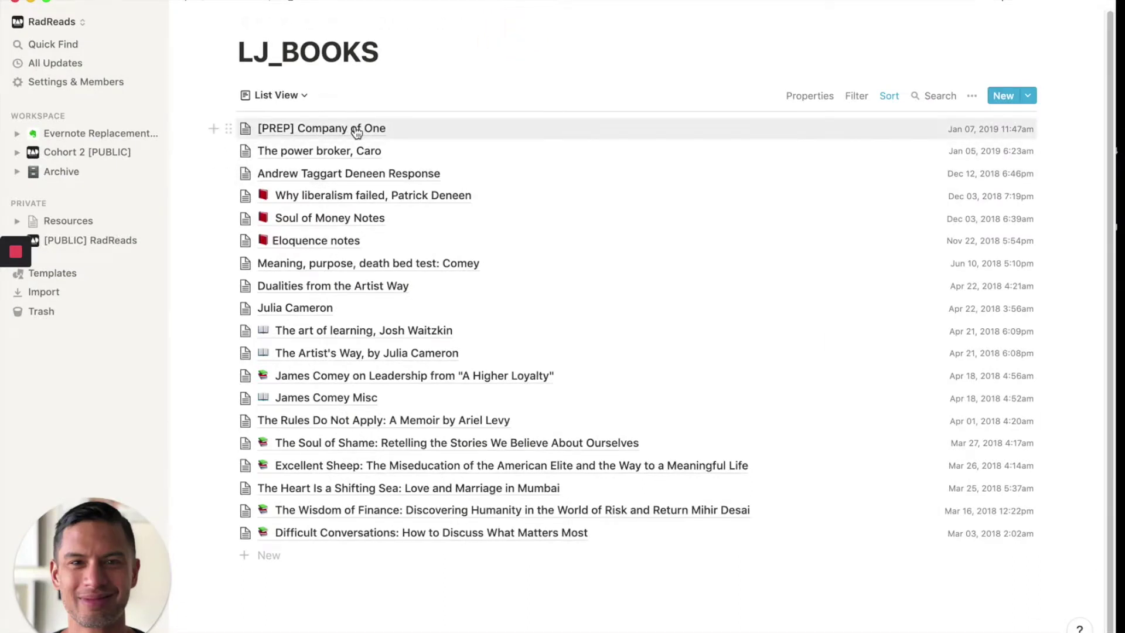
click(103, 225)
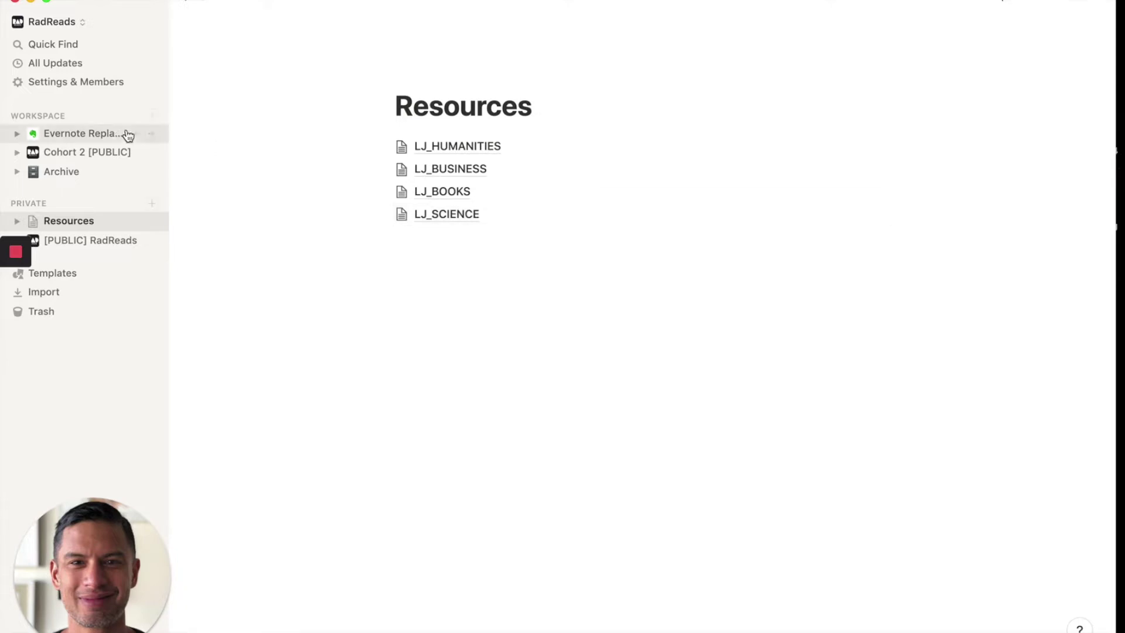
Step: Insert a full-page table database into the empty Evernote Replacement page with /table
click(107, 135)
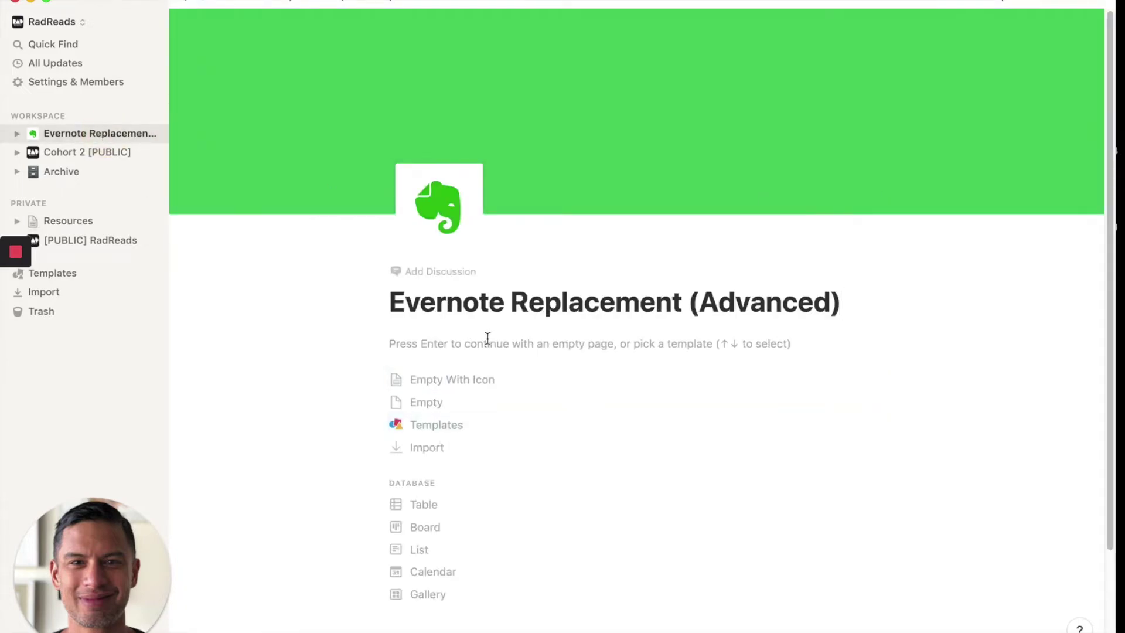
key(Return)
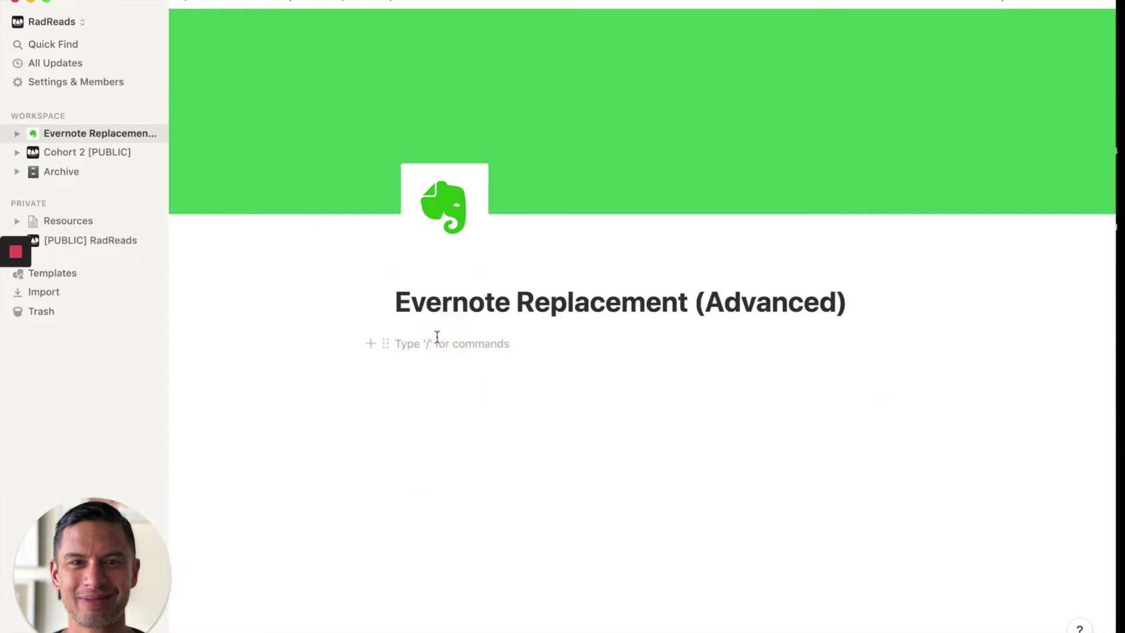
text(/table)
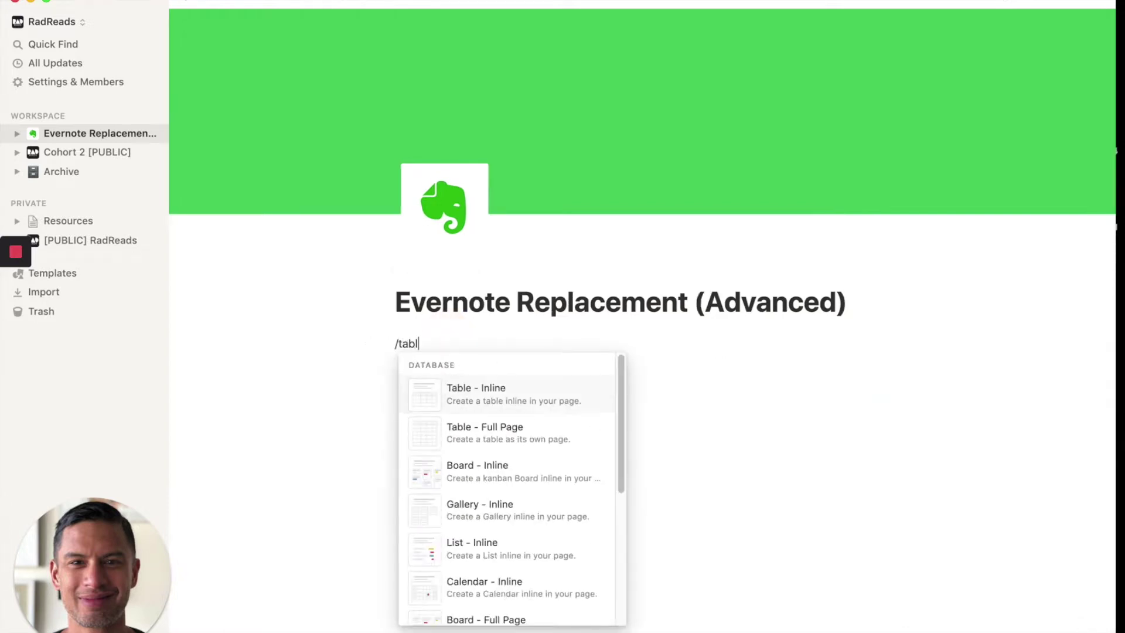
click(472, 434)
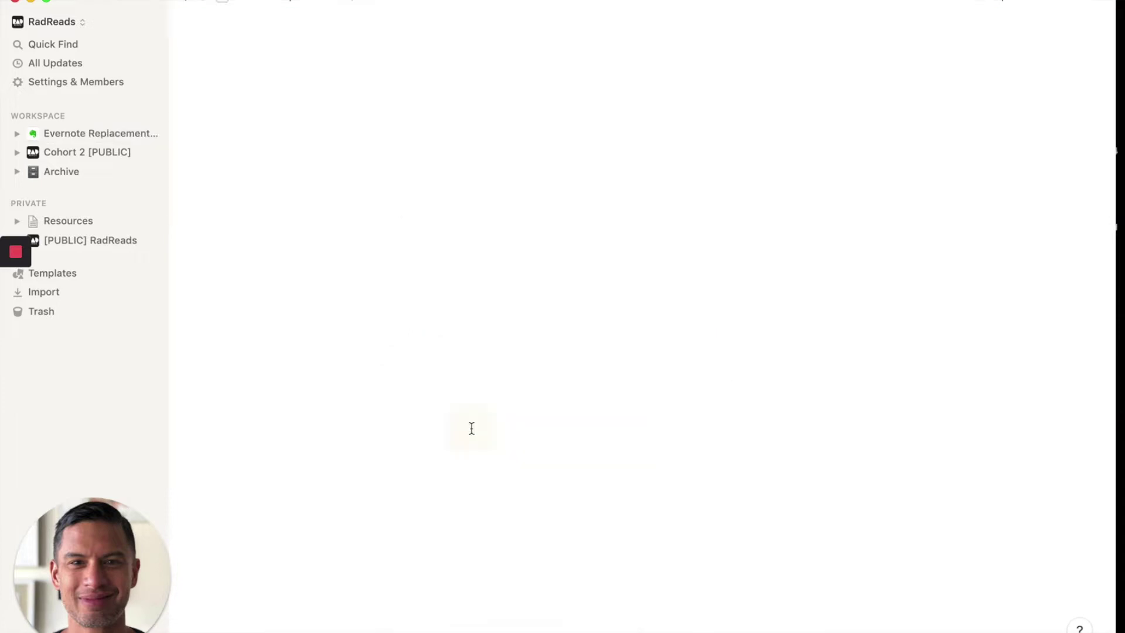
Step: Title the database 'Evernote Notes Table' and expand Evernote Replacement in the sidebar
text(Evernote )
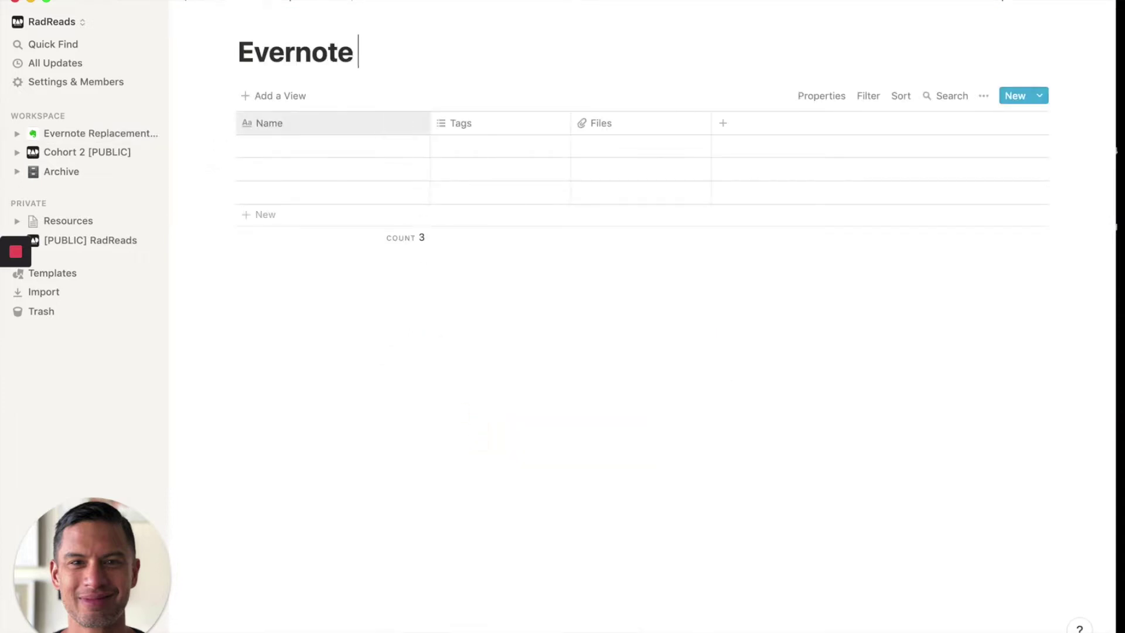
text(Notes Tba)
key(BackSpace)
key(BackSpace)
key(BackSpace)
text(Notes Tba)
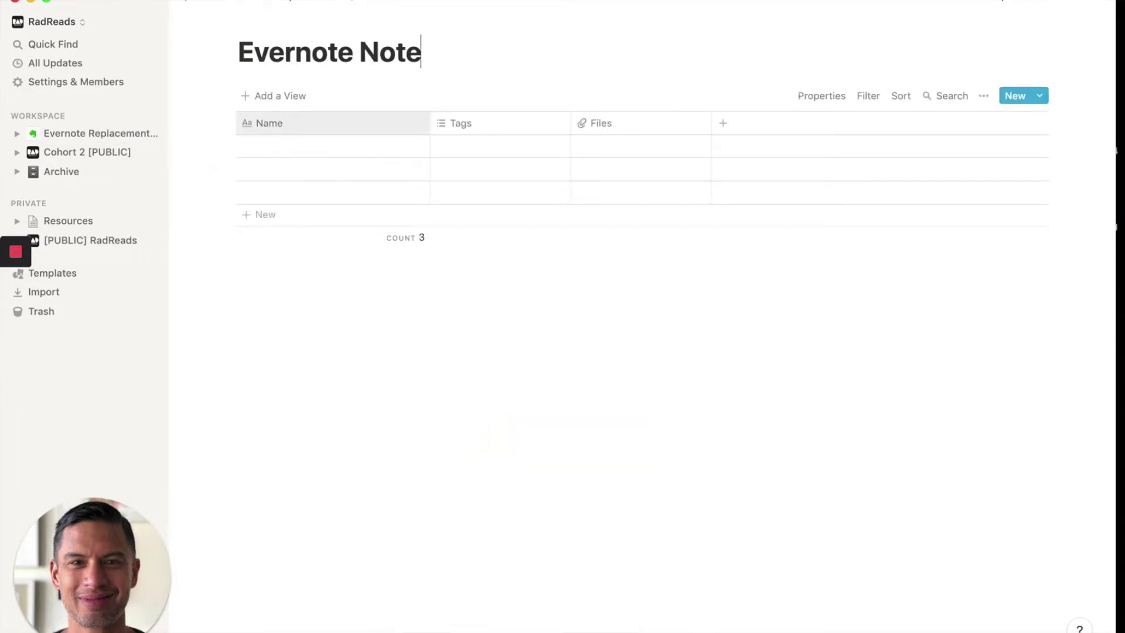
key(BackSpace)
key(BackSpace)
text(able)
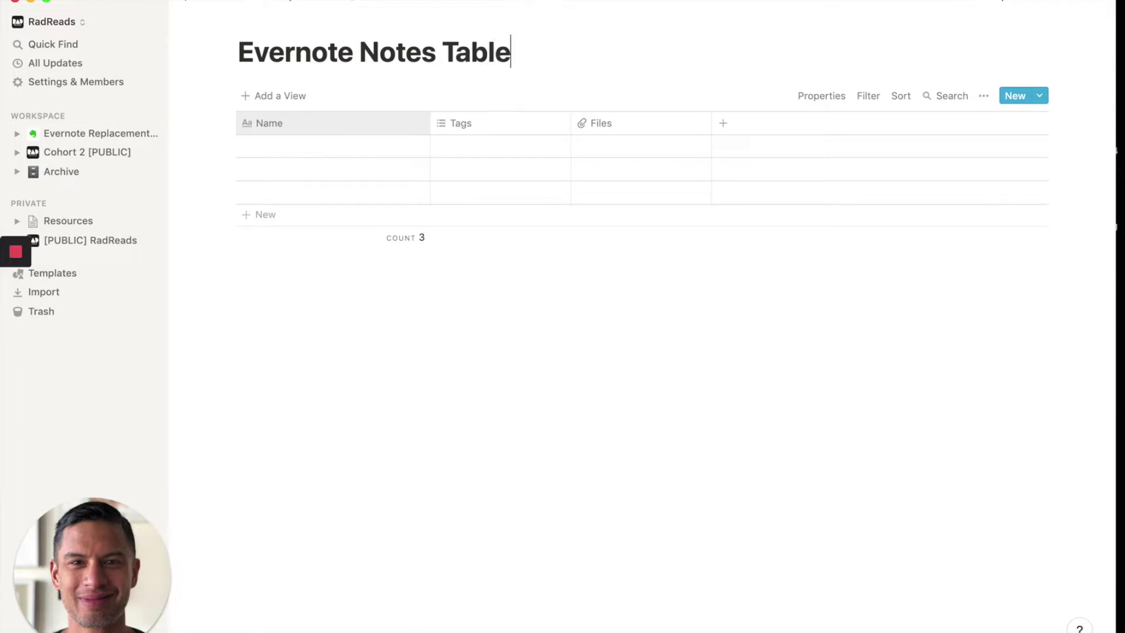
click(351, 469)
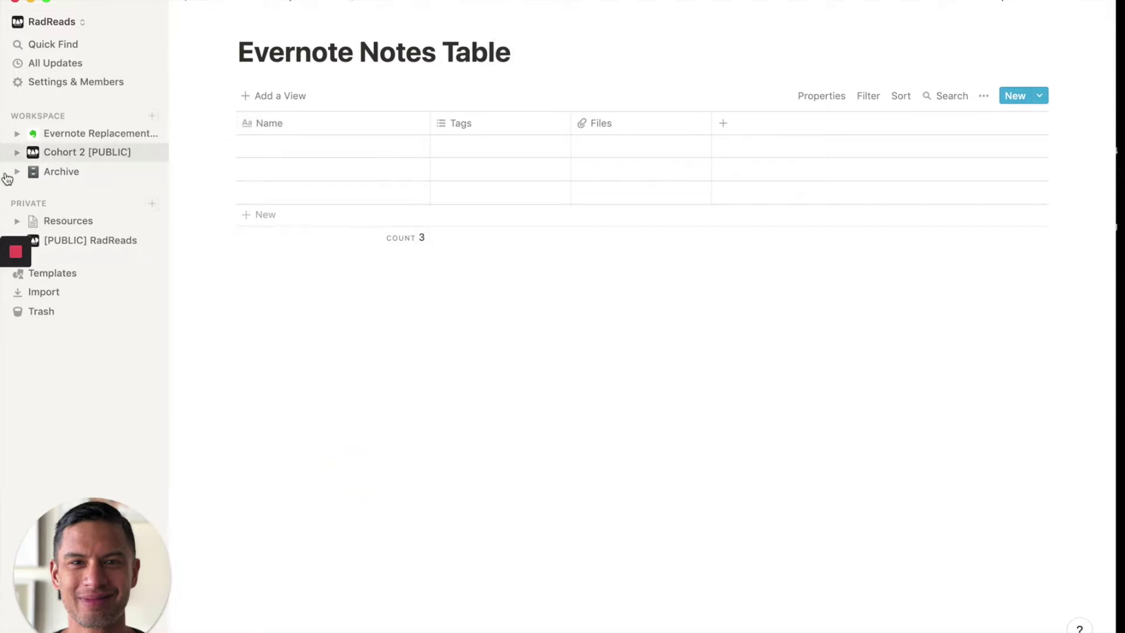
click(17, 134)
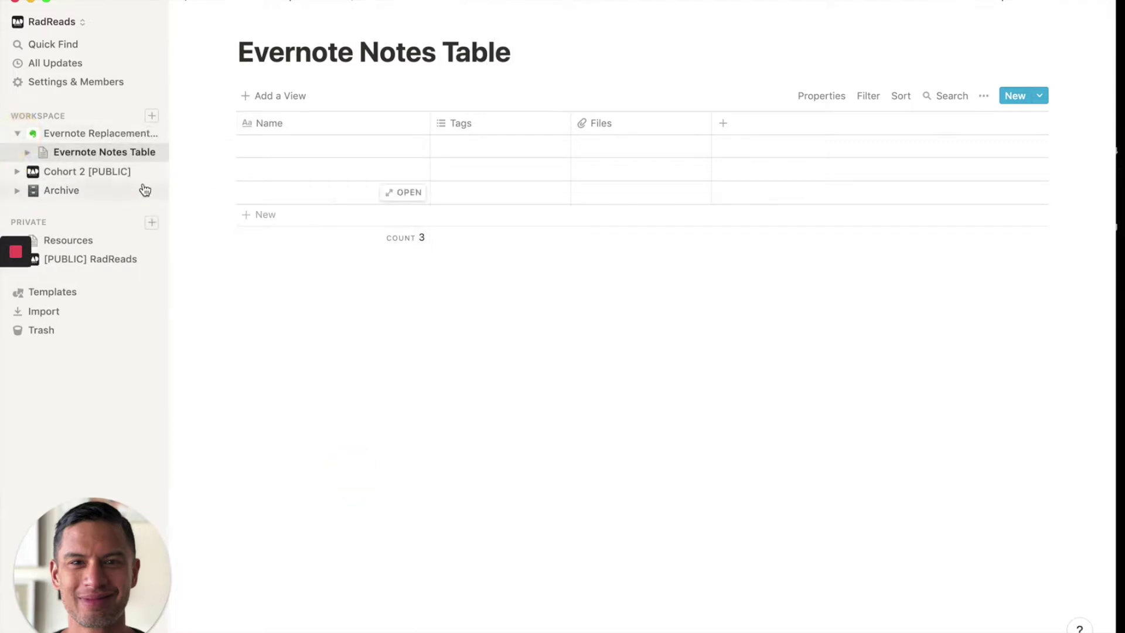
Step: Open LJ_HUMANITIES under Resources and select all of its notes
click(98, 243)
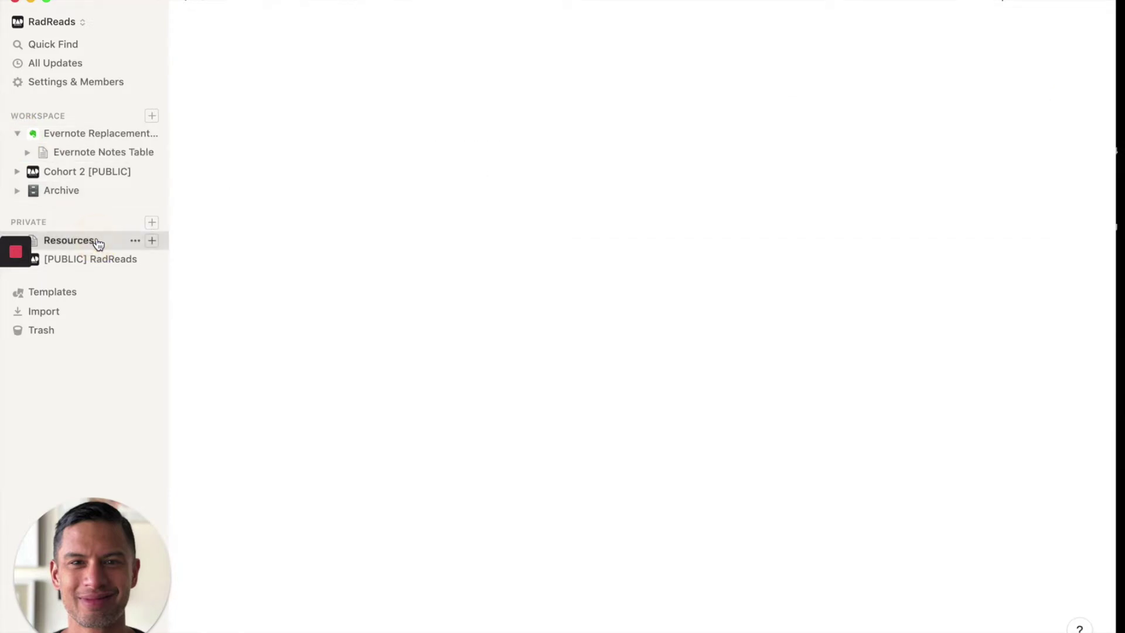
click(468, 147)
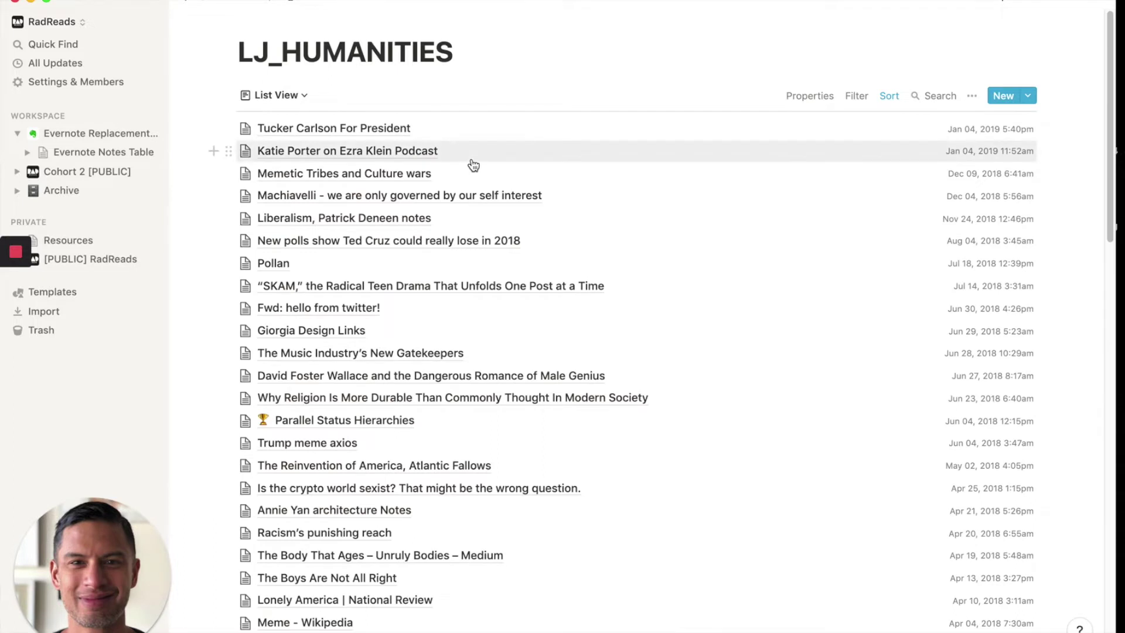
click(82, 242)
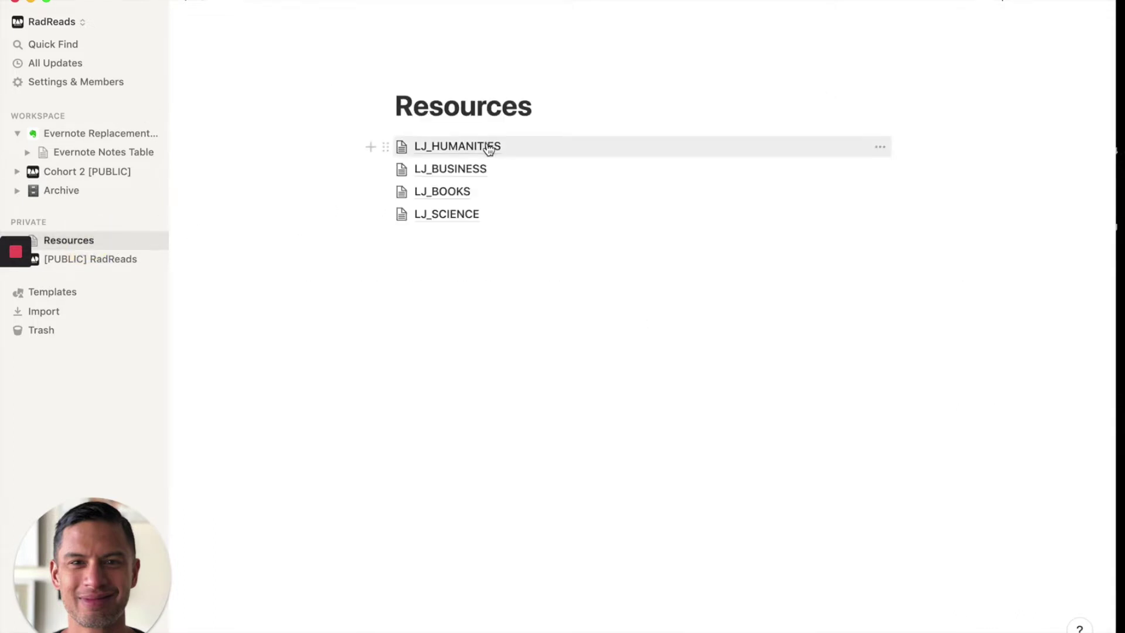
click(489, 148)
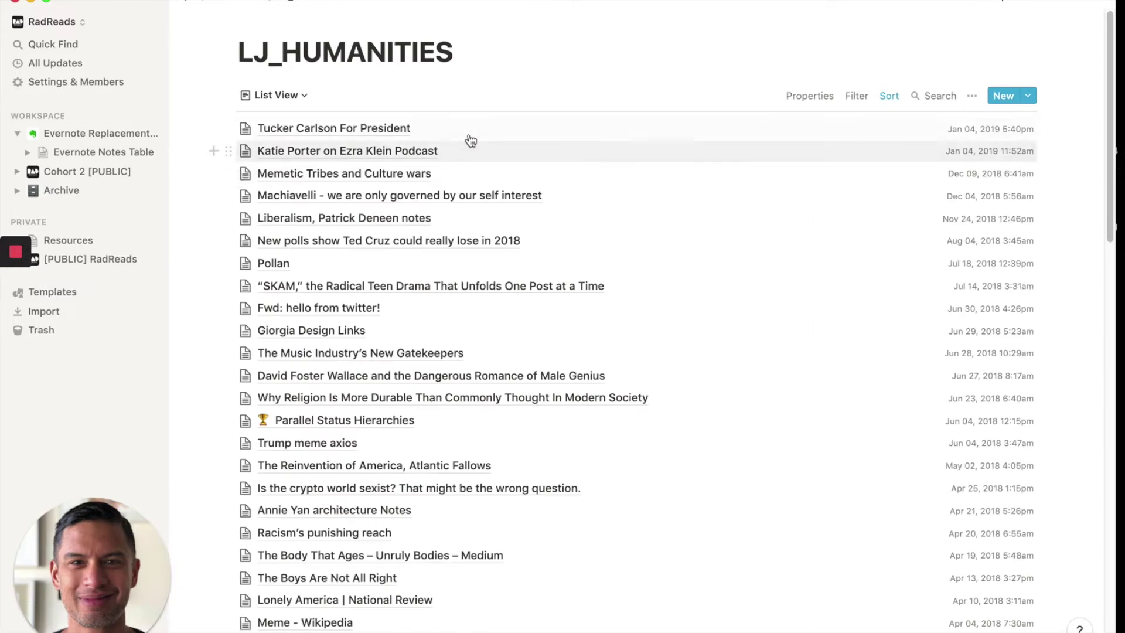
drag(644, 179, 296, 126)
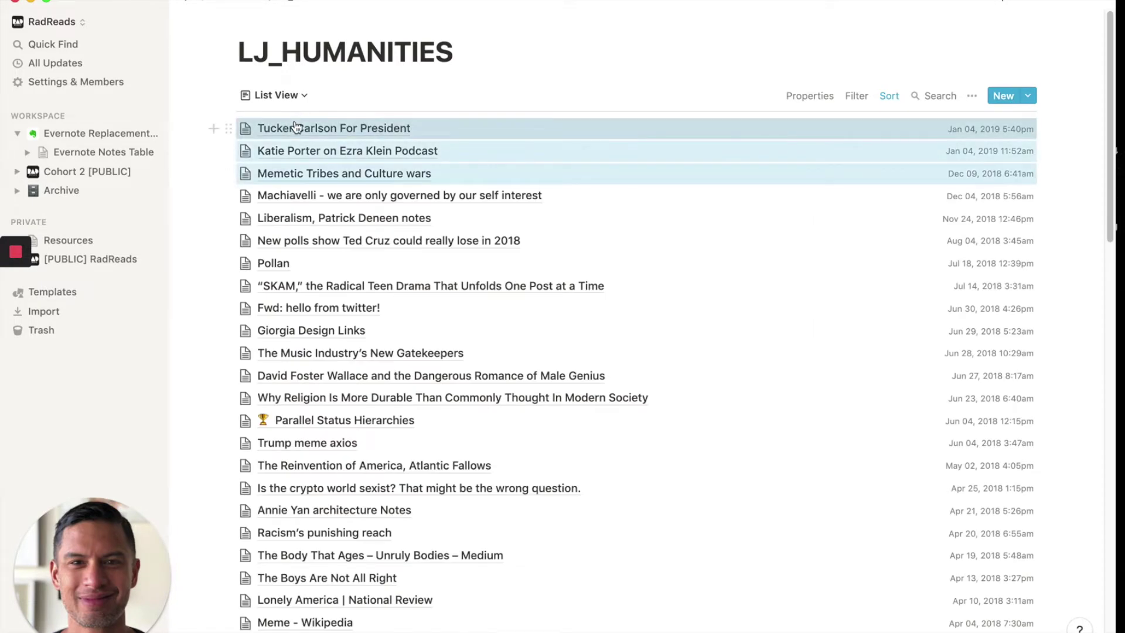
key(shift+Down)
key(shift+Down)
key(shift+Down)
key(shift+Down)
key(shift+Down)
key(shift+Down)
key(shift+Down)
key(shift+Down)
key(shift+Down)
key(shift+Down)
key(shift+Down)
key(shift+Down)
key(shift+Down)
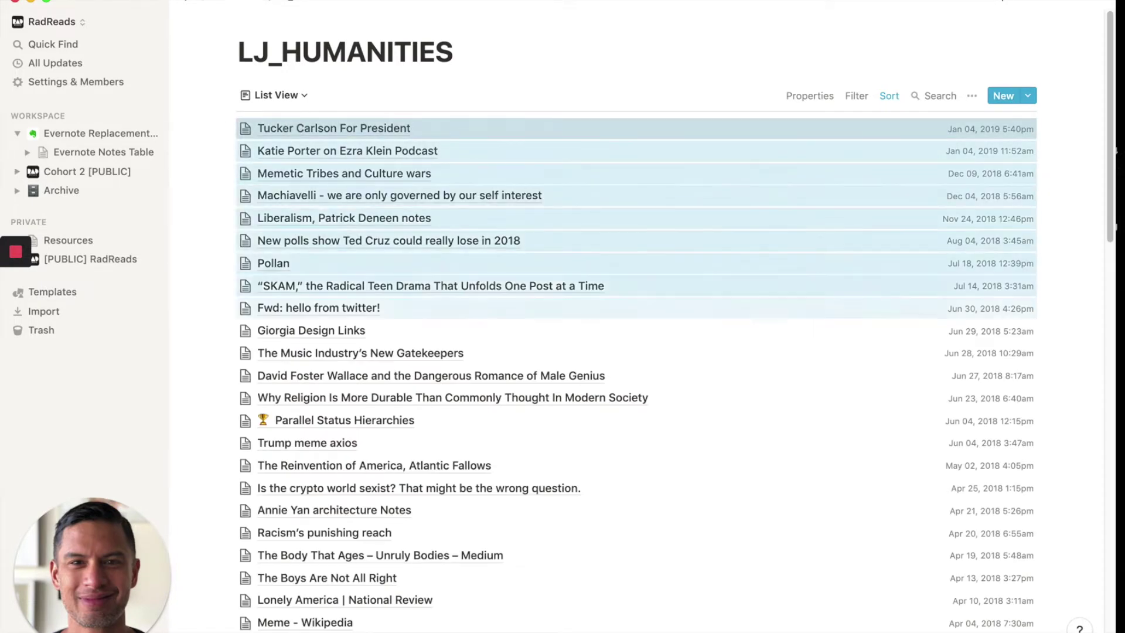
key(shift+Down)
key(shift+Down)
key(shift+Down)
key(shift+Down)
key(shift+Down)
key(shift+Down)
key(shift+Down)
key(shift+Down)
key(shift+Down)
key(shift+Down)
key(shift+Down)
key(shift+Down)
key(shift+Down)
key(shift+Down)
key(shift+Down)
key(shift+Down)
key(shift+Down)
key(shift+Down)
key(shift+Down)
key(shift+Down)
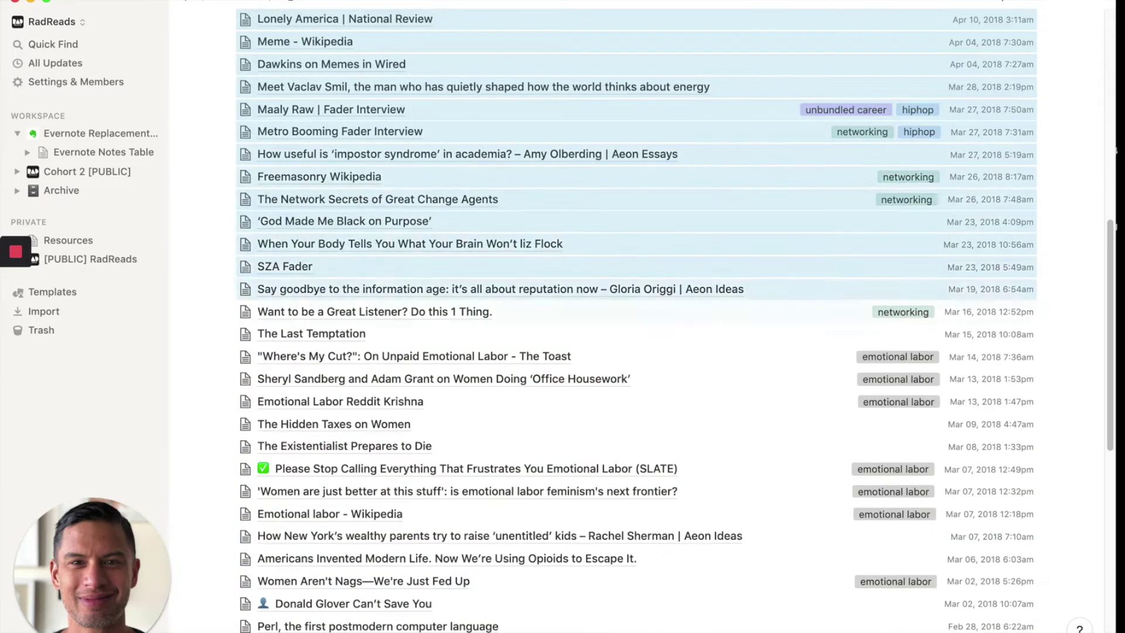
key(shift+Down)
key(shift+Down)
key(shift+Down)
key(shift+Down)
key(shift+Down)
key(shift+Down)
key(shift+Down)
key(shift+Down)
key(shift+Down)
key(shift+Down)
key(shift+Down)
key(shift+Down)
key(shift+Down)
key(shift+Down)
key(shift+Down)
key(shift+Down)
key(shift+Down)
key(shift+Down)
key(shift+Down)
key(shift+Down)
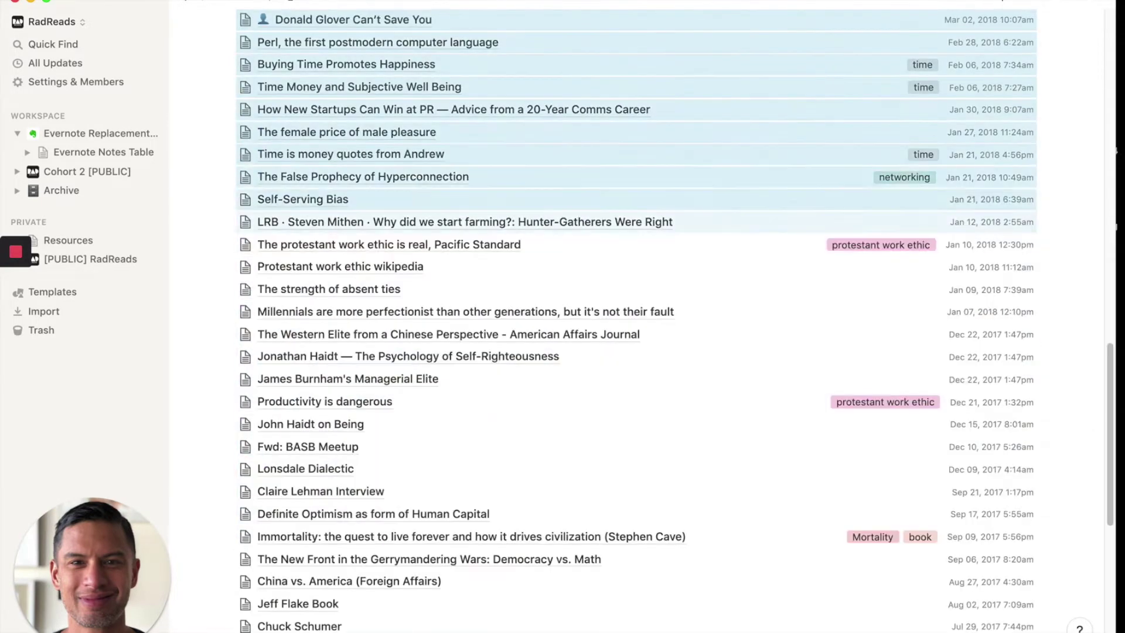
key(shift+Down)
key(shift+Down)
key(shift+Down)
key(shift+Down)
key(shift+Down)
key(shift+Down)
key(shift+Down)
key(shift+Down)
key(shift+Down)
key(shift+Down)
key(shift+Down)
key(shift+Down)
key(shift+Down)
key(shift+Down)
key(shift+Down)
key(shift+Down)
key(shift+Down)
key(shift+Down)
key(shift+Down)
key(shift+Down)
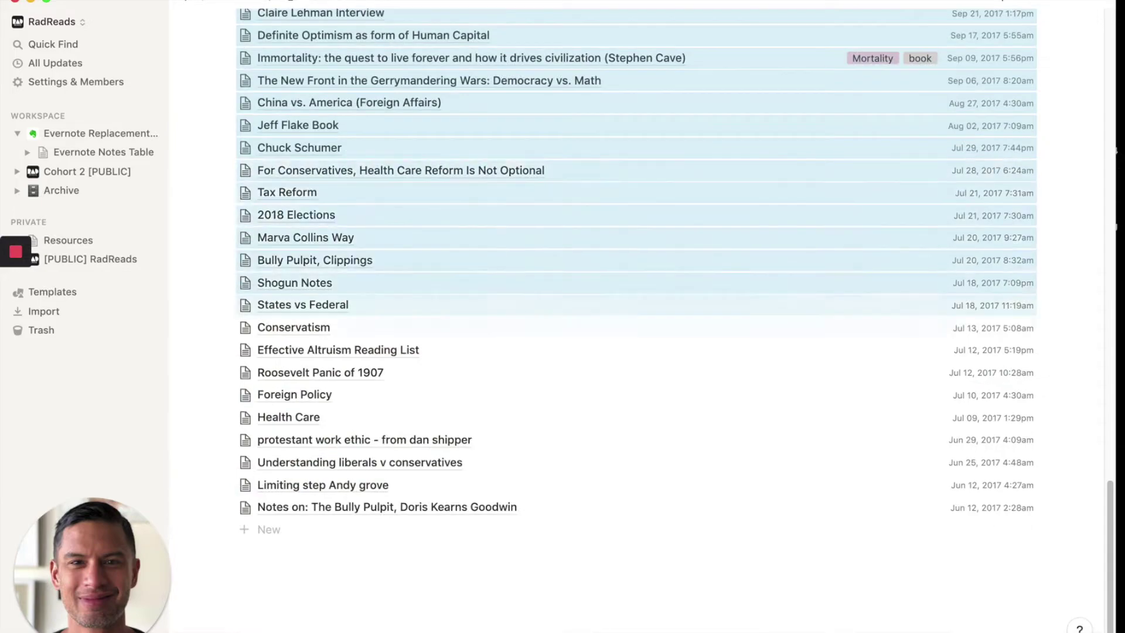
key(shift+Down)
key(shift+Down)
key(shift+Down)
key(shift+Down)
Step: Drag the selected notes into Evernote Notes Table and open that table
scroll(636, 317, up, 20)
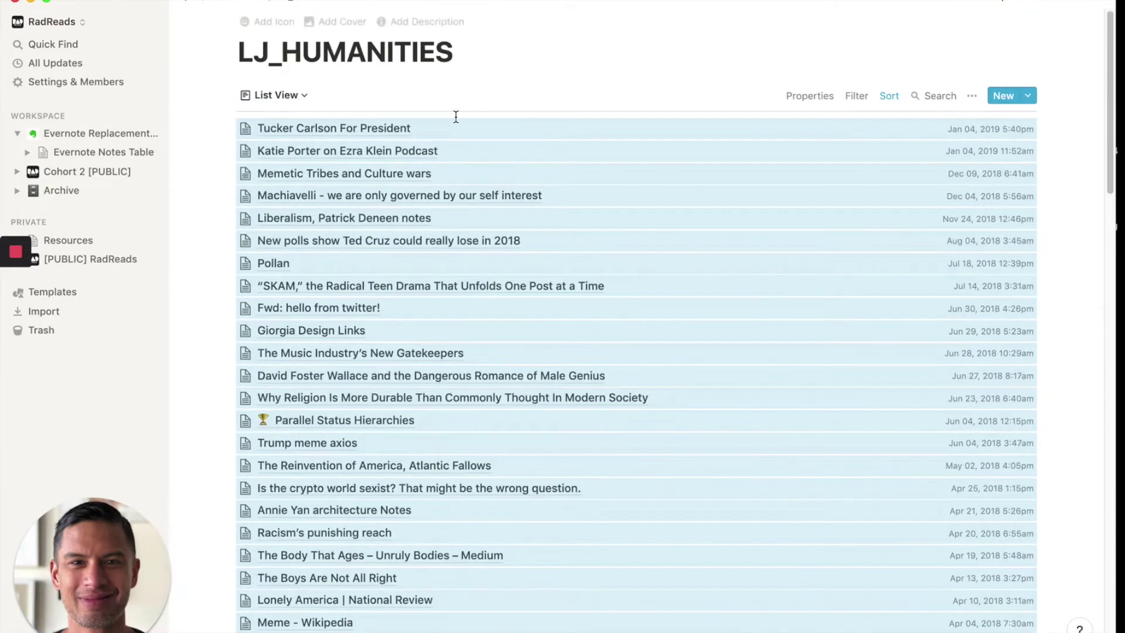
drag(368, 127, 102, 155)
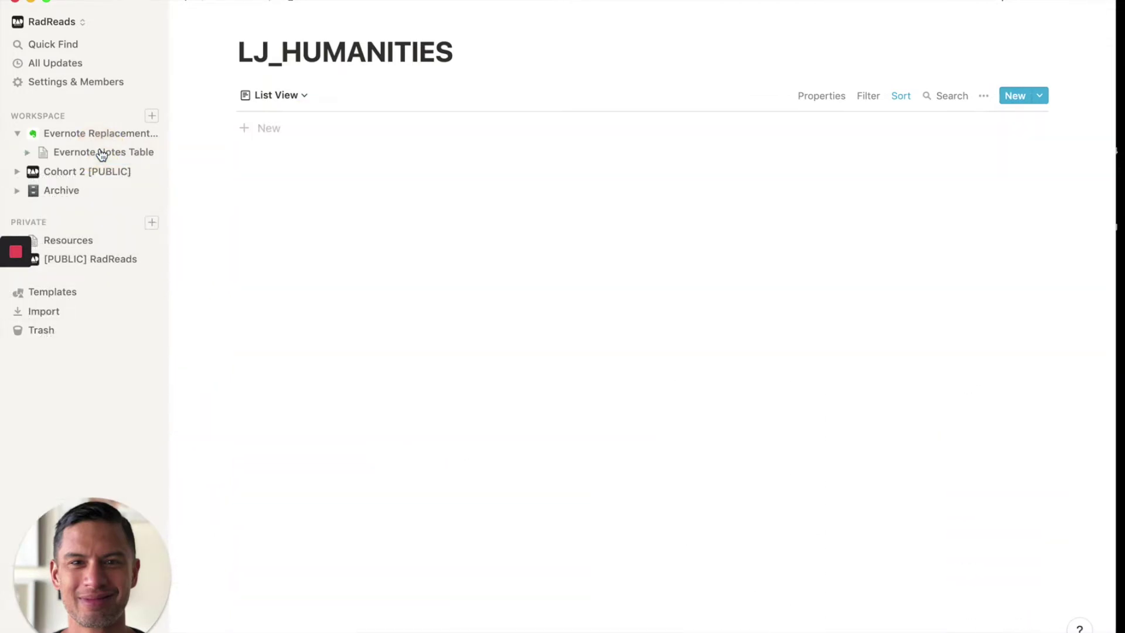
click(106, 154)
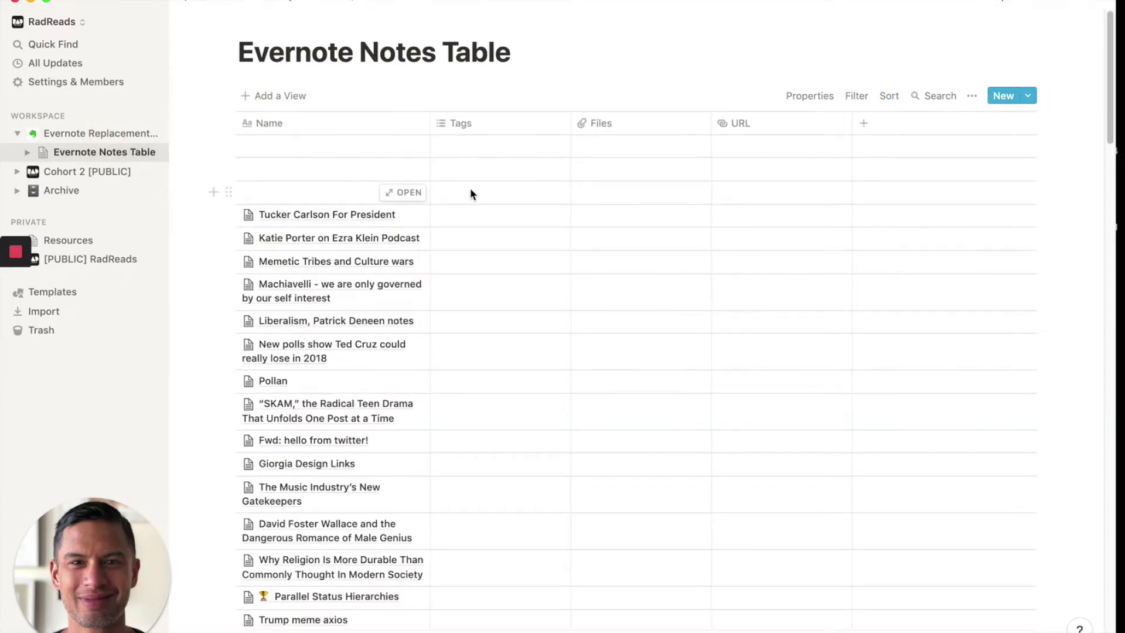
Step: Switch off Wrap Cells in the table's view options so all 94 rows stay single-line
scroll(471, 194, down, 20)
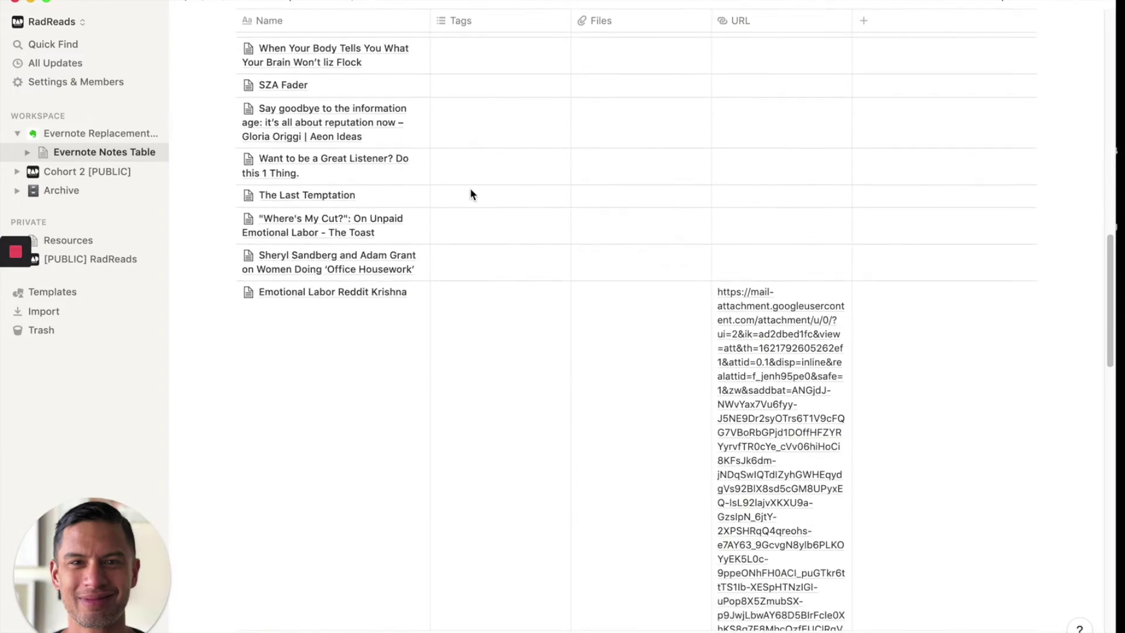
scroll(471, 190, up, 5)
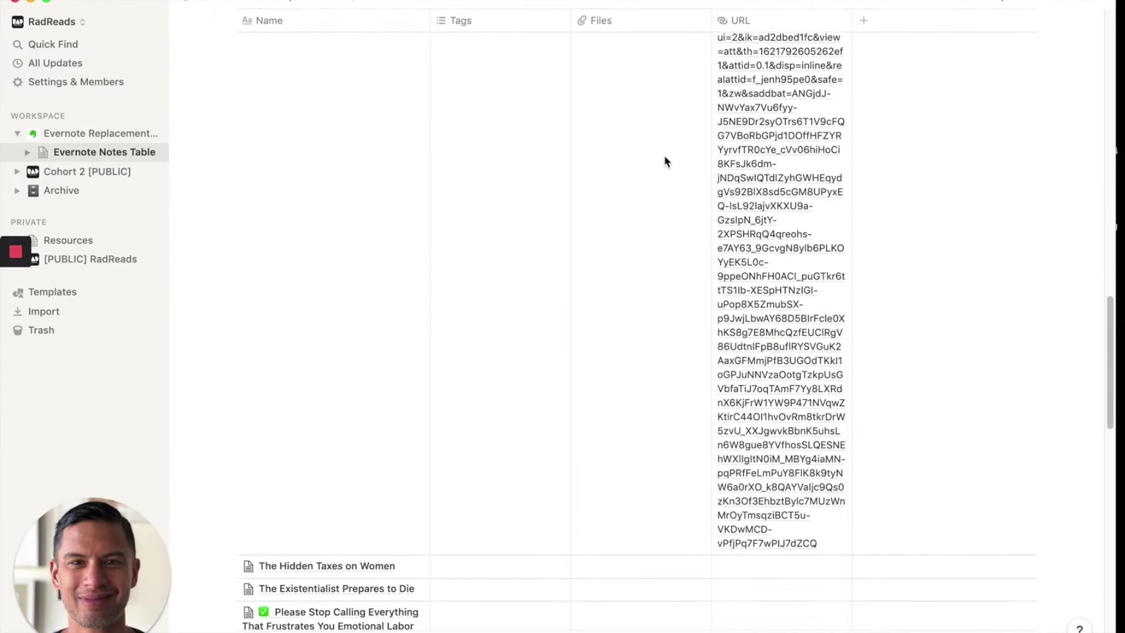
scroll(664, 157, down, 4)
scroll(664, 157, up, 20)
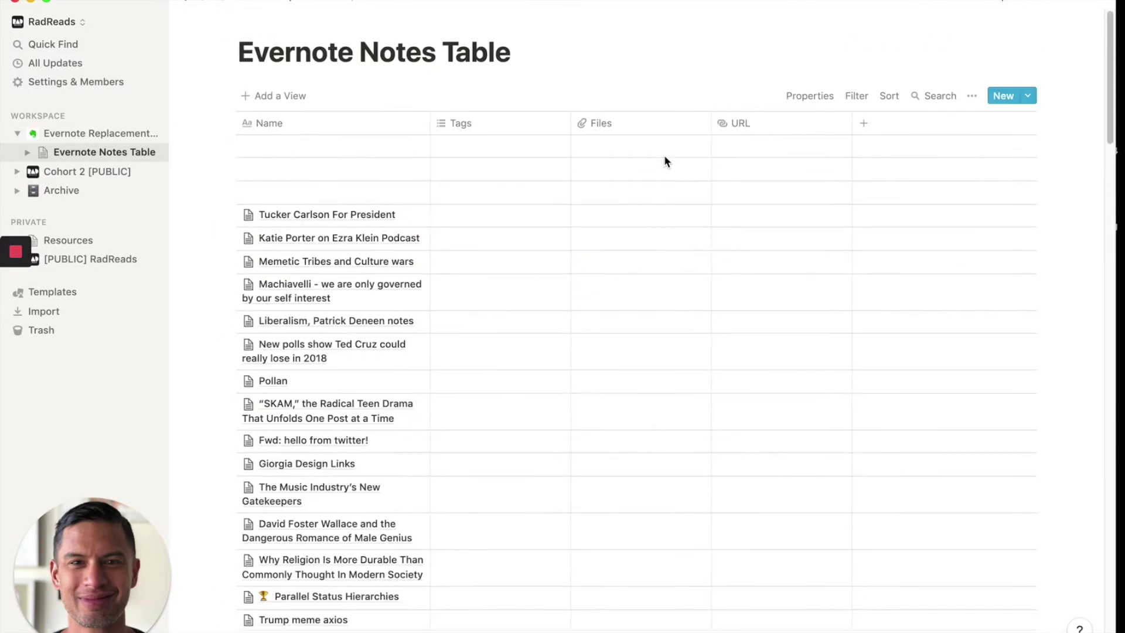
click(972, 100)
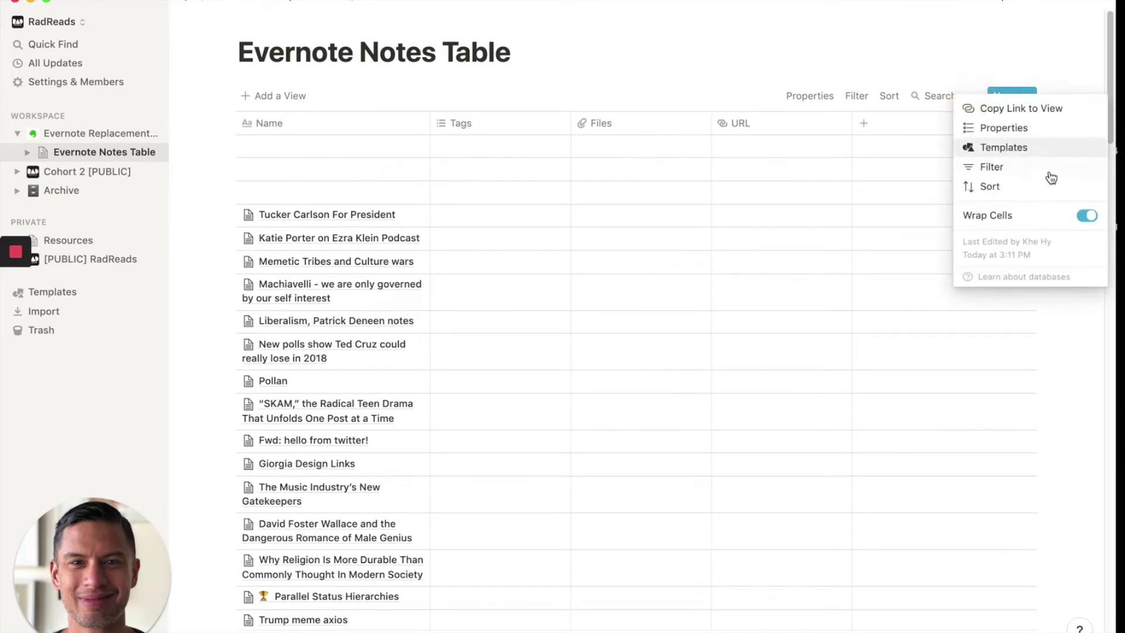
click(1087, 217)
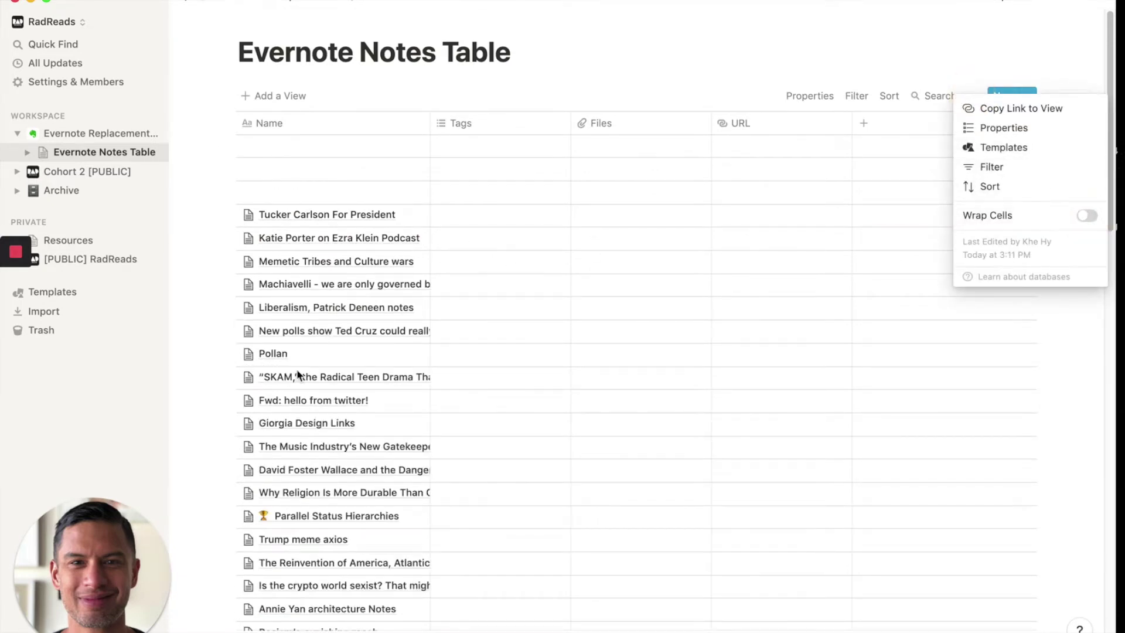
click(520, 251)
scroll(520, 252, down, 20)
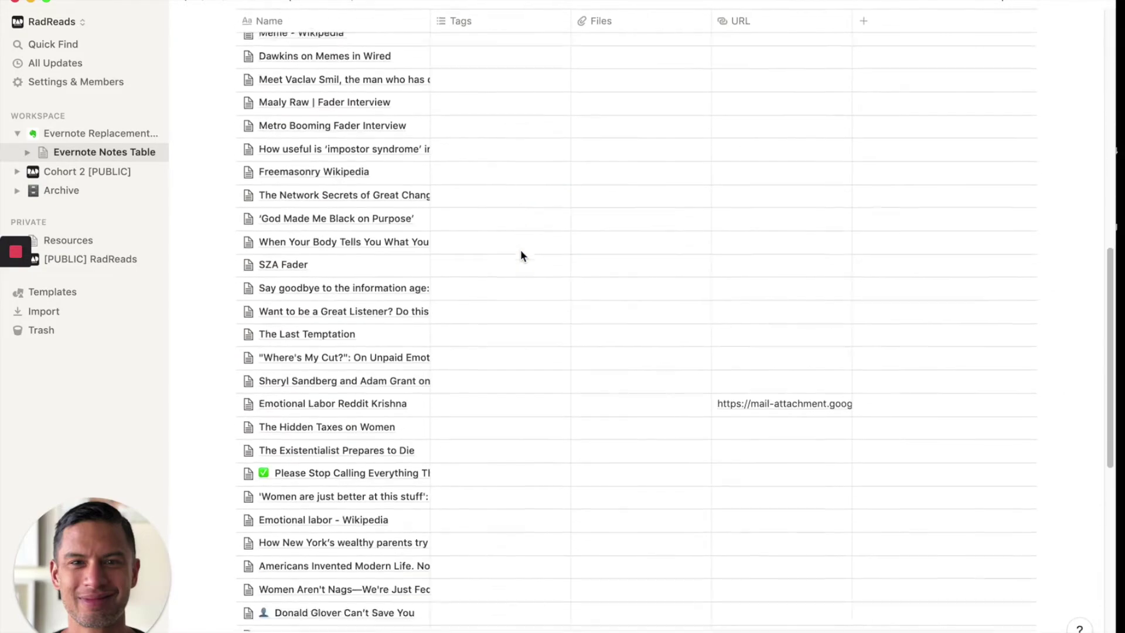
scroll(520, 256, down, 15)
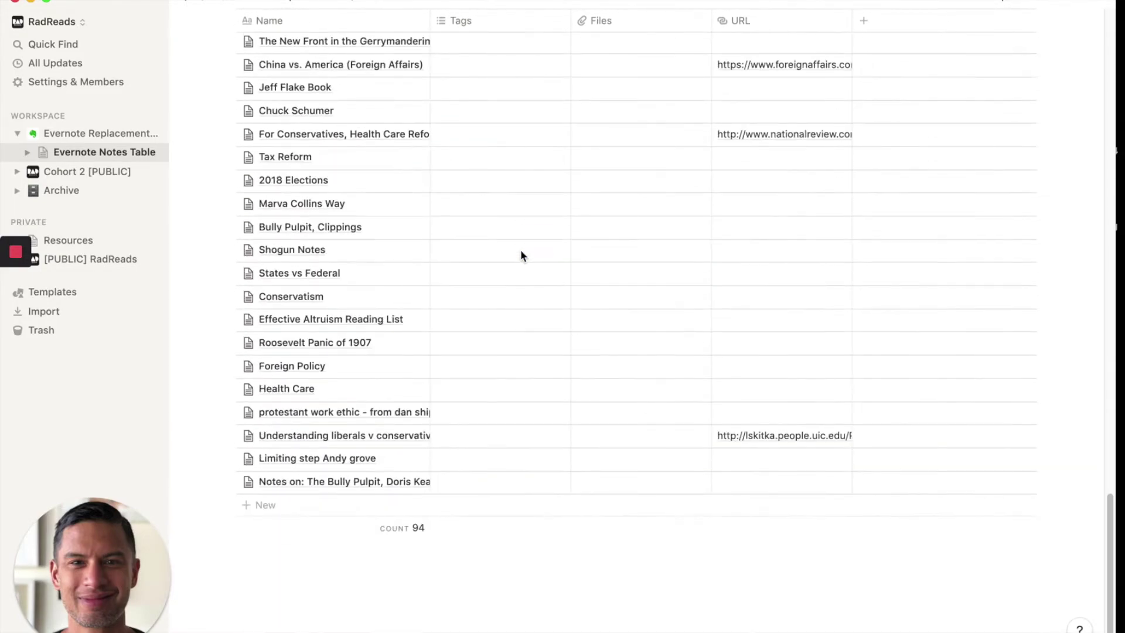
scroll(520, 256, up, 20)
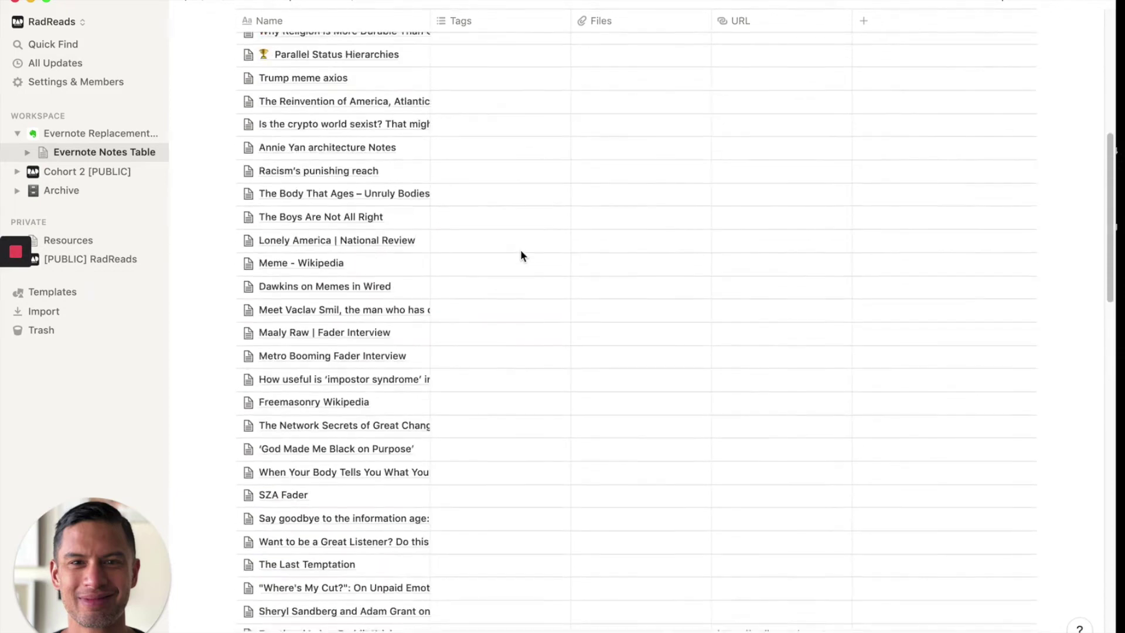
scroll(521, 249, up, 10)
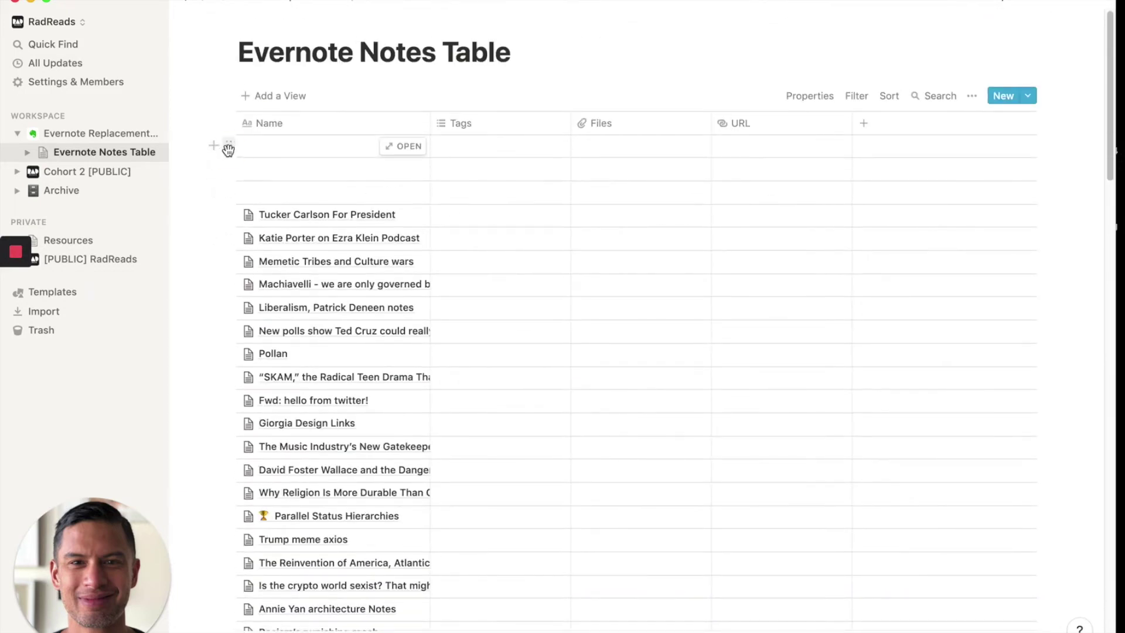
Step: Select the three empty rows at the top of the table and delete them
click(227, 147)
text(`)
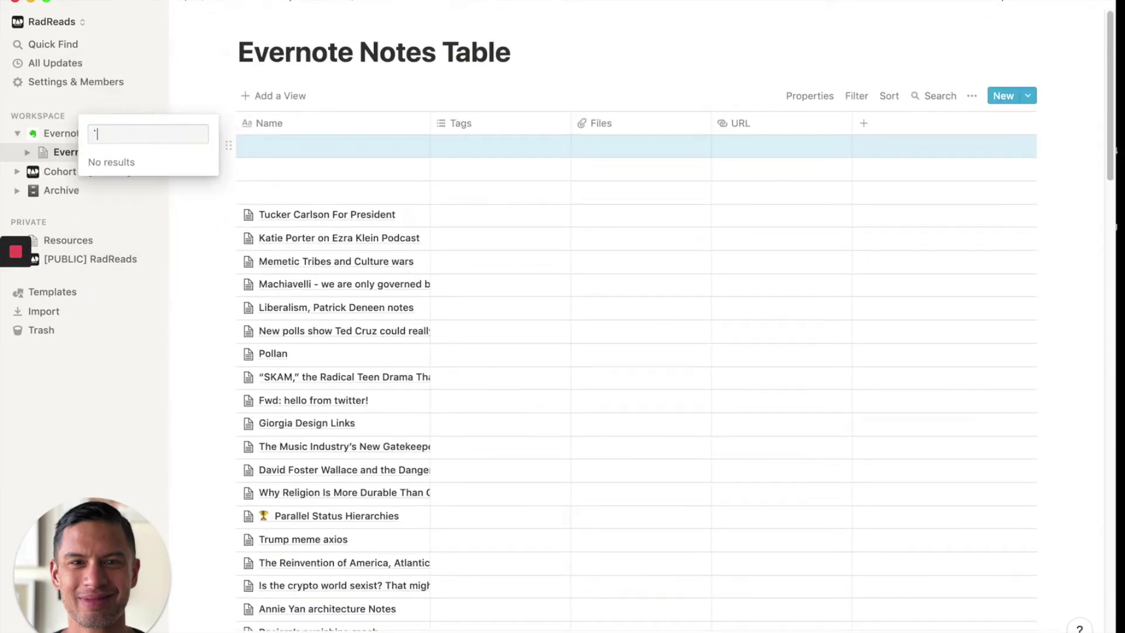
key(Escape)
key(shift+Down)
key(shift+Down)
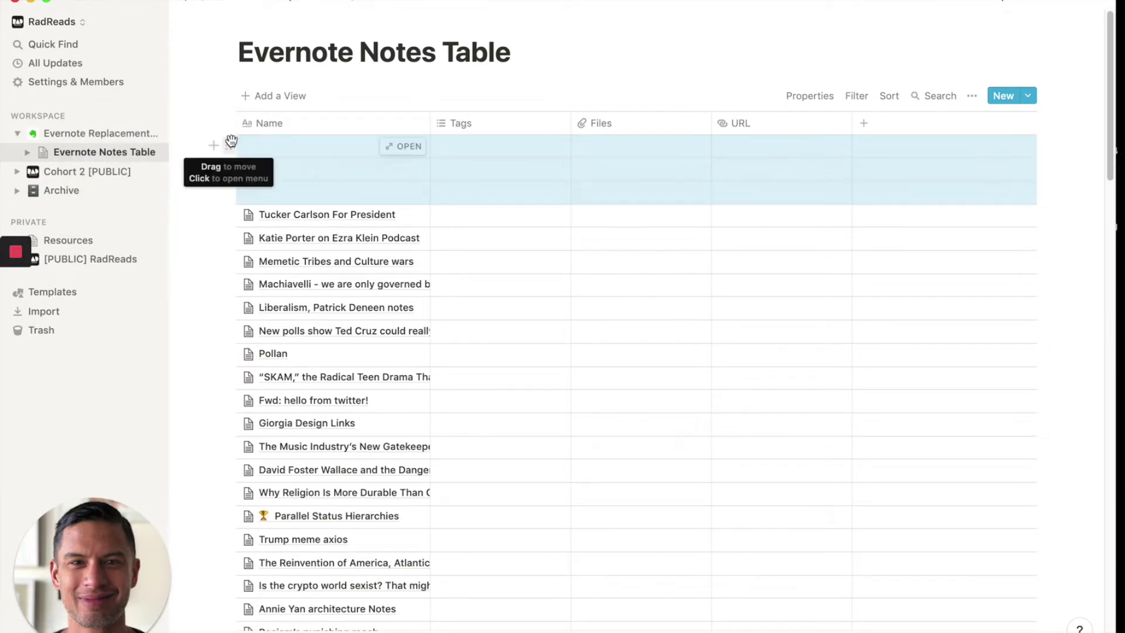
click(229, 144)
click(144, 111)
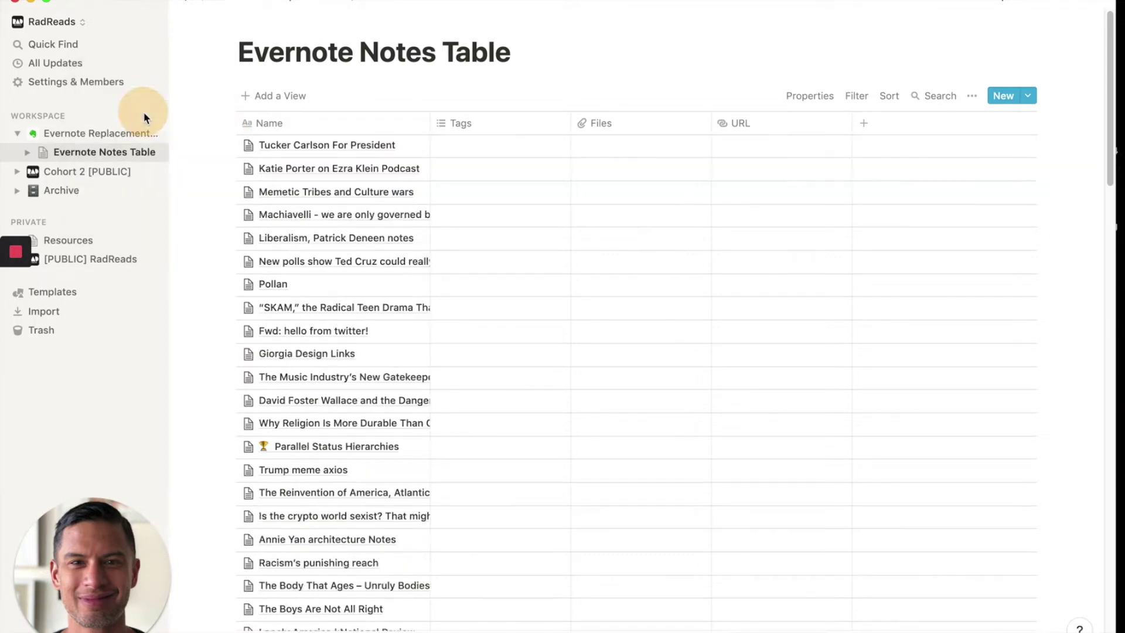
scroll(505, 164, down, 15)
scroll(505, 164, down, 10)
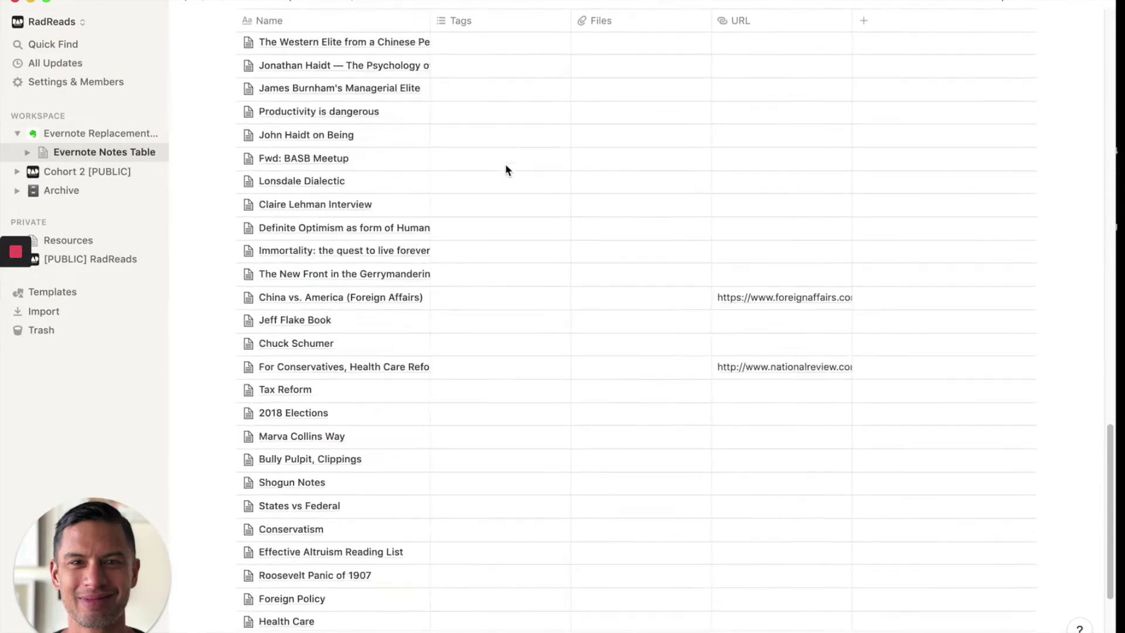
scroll(505, 164, up, 15)
scroll(505, 170, up, 15)
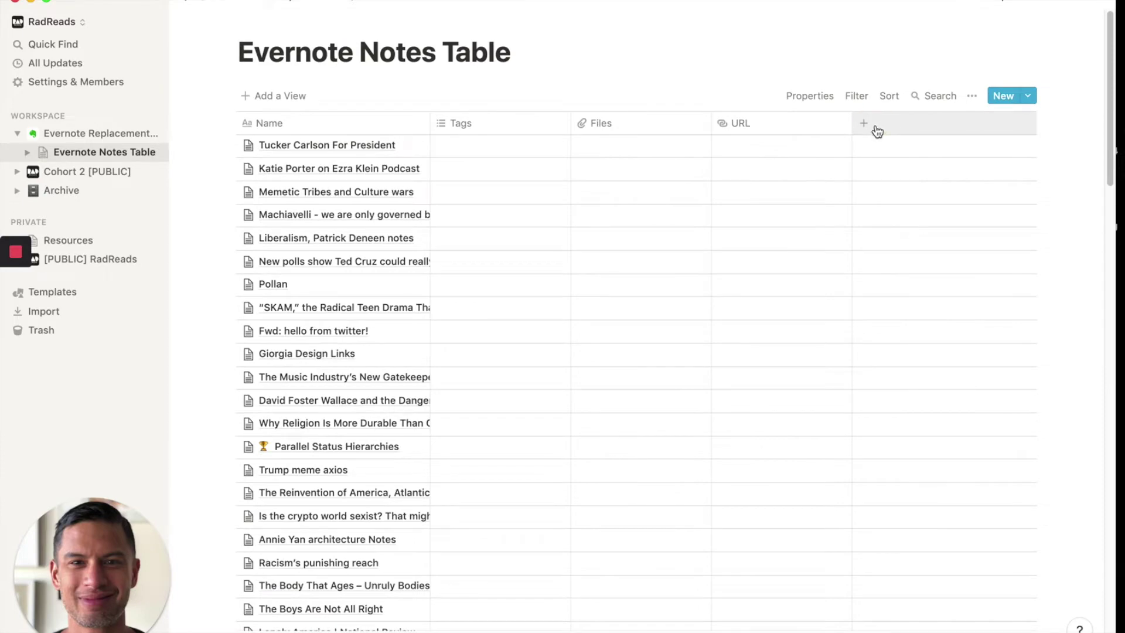
Step: Add a Multi-Select property named NotionTags and move it right after Name
click(876, 130)
text(NB)
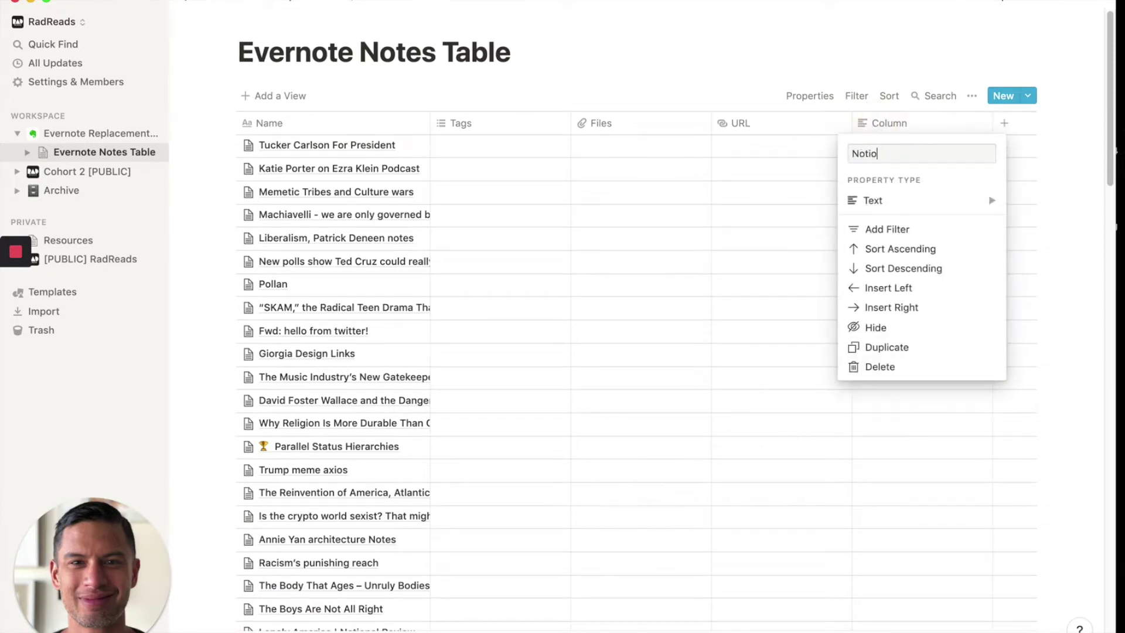
text(tionTags)
key(Return)
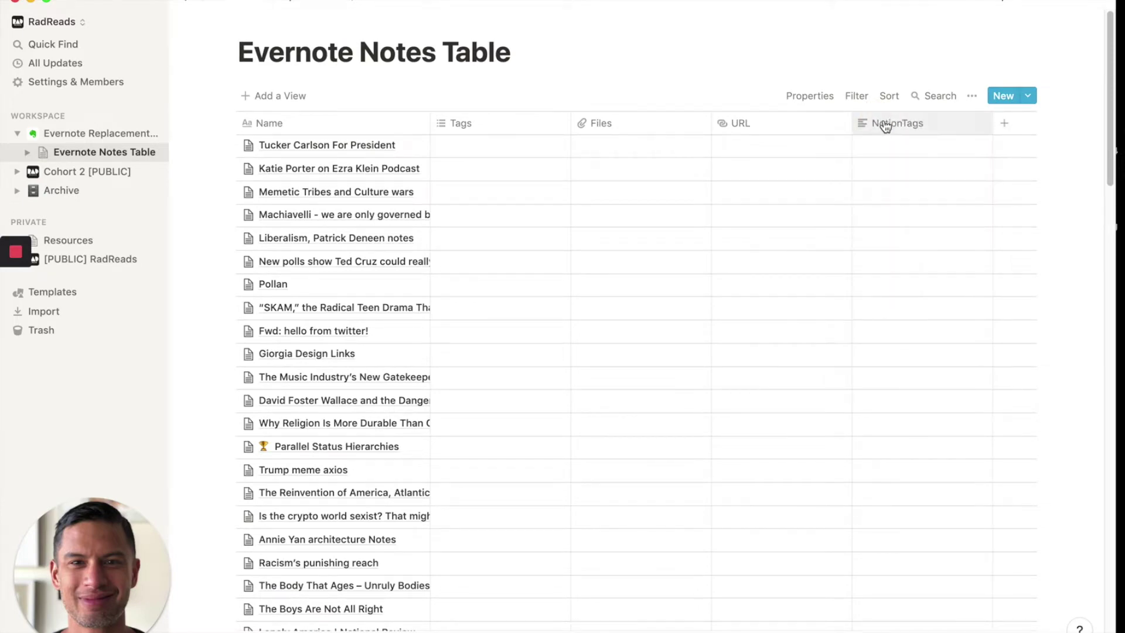
click(888, 122)
click(889, 199)
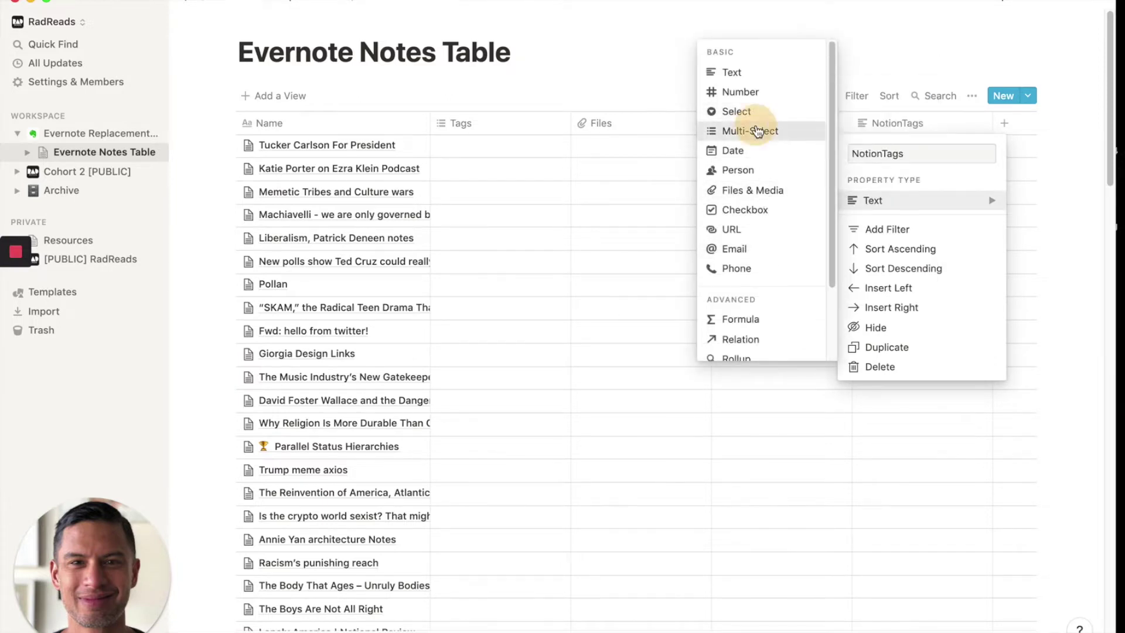
click(757, 131)
drag(897, 122, 469, 139)
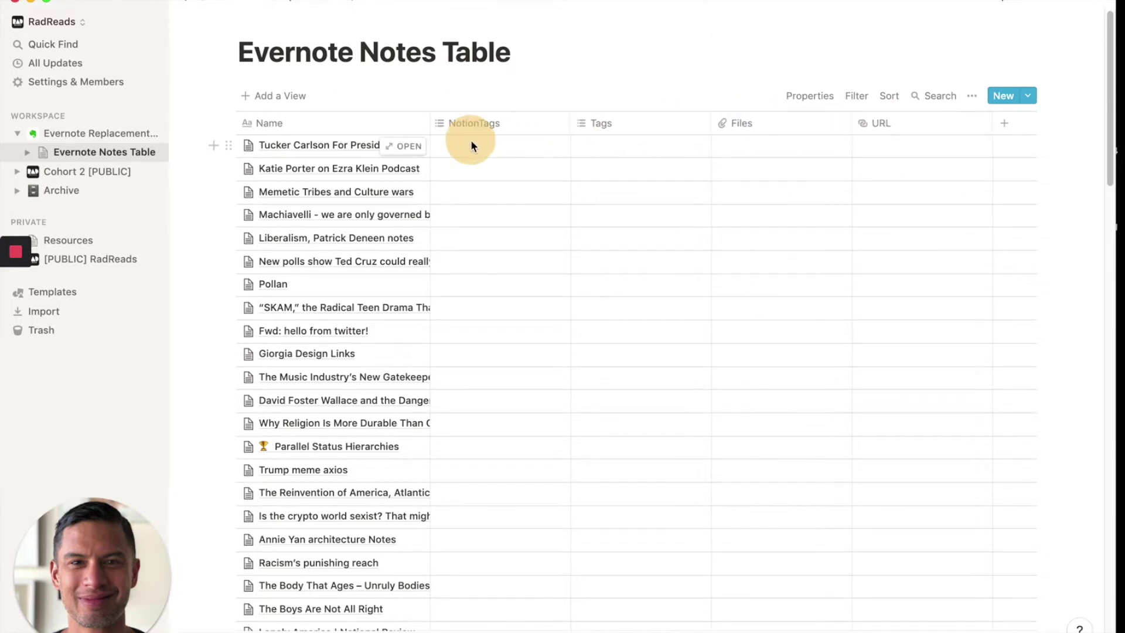
Step: Create a Humanities tag in the first note's NotionTags cell
click(476, 153)
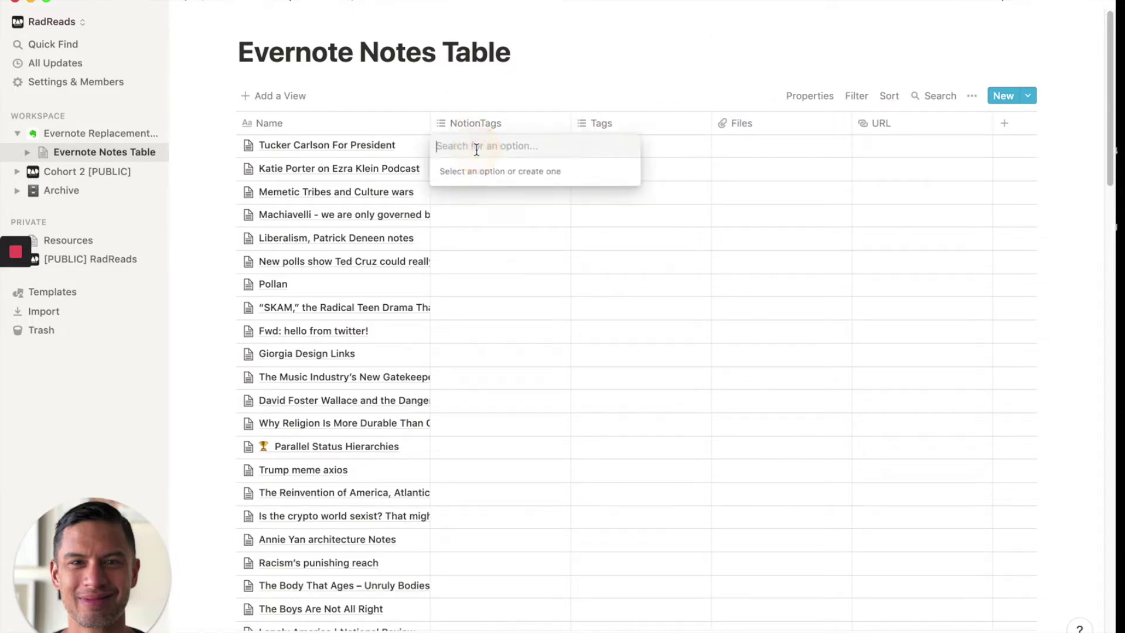
text(Hu)
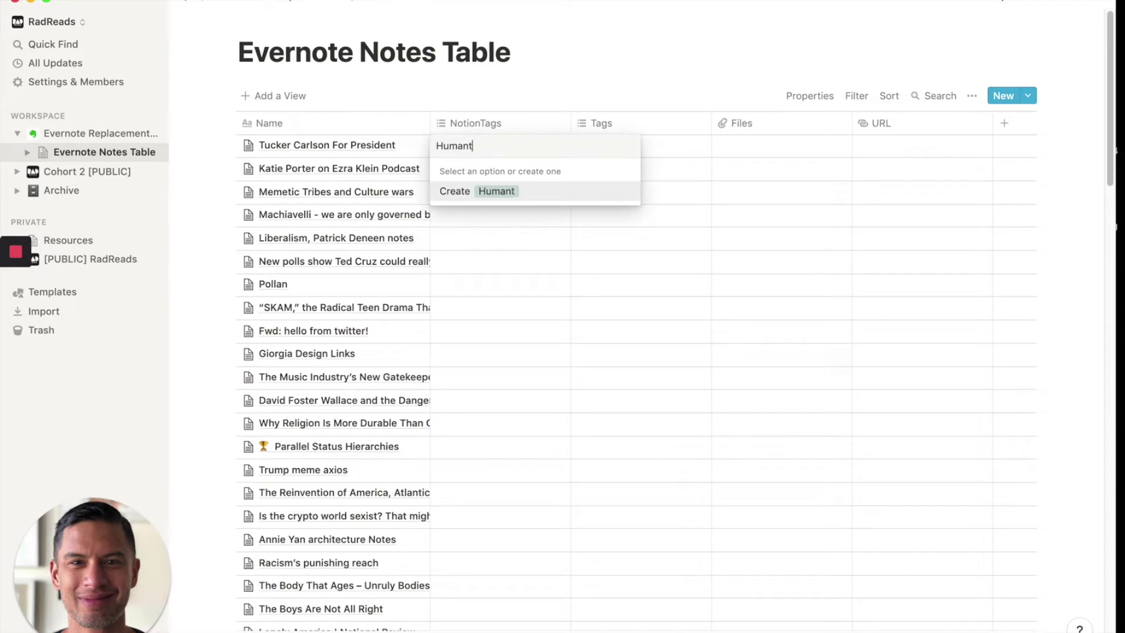
text(manities)
key(Return)
key(Escape)
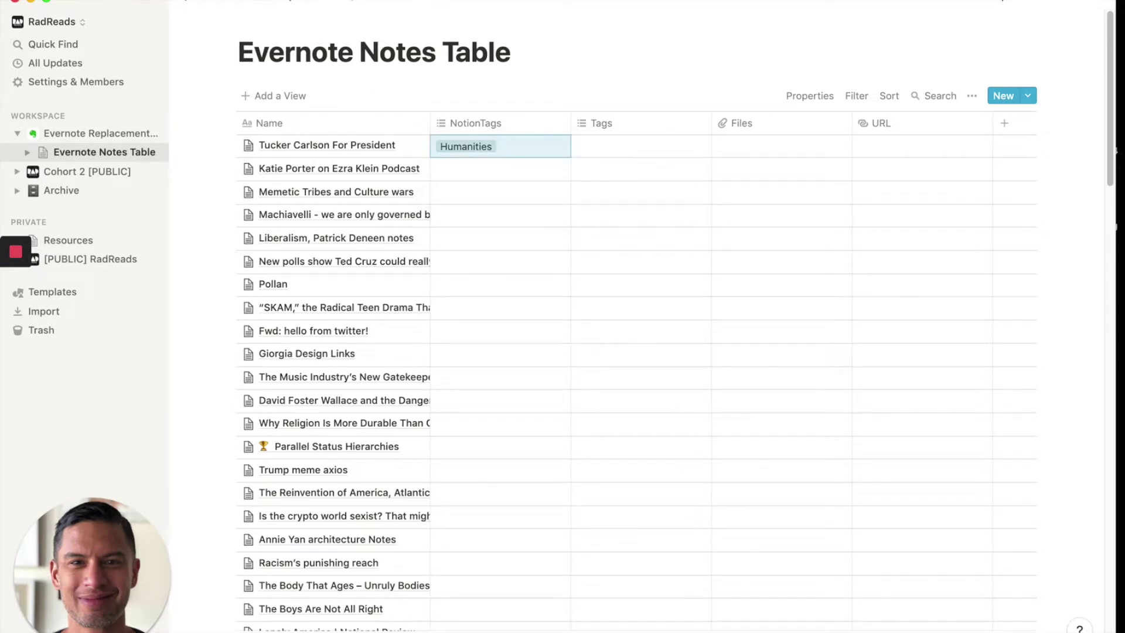
Step: Paste Humanities into the next twelve notes' NotionTags cells
key(shift+Down)
scroll(456, 234, down, 20)
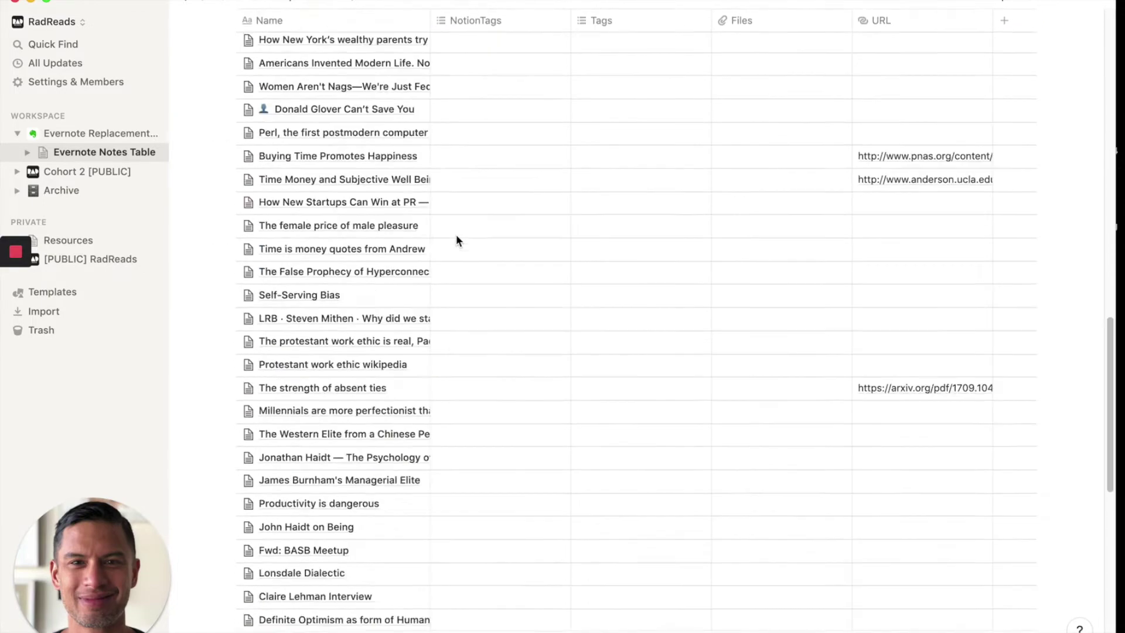
click(465, 479)
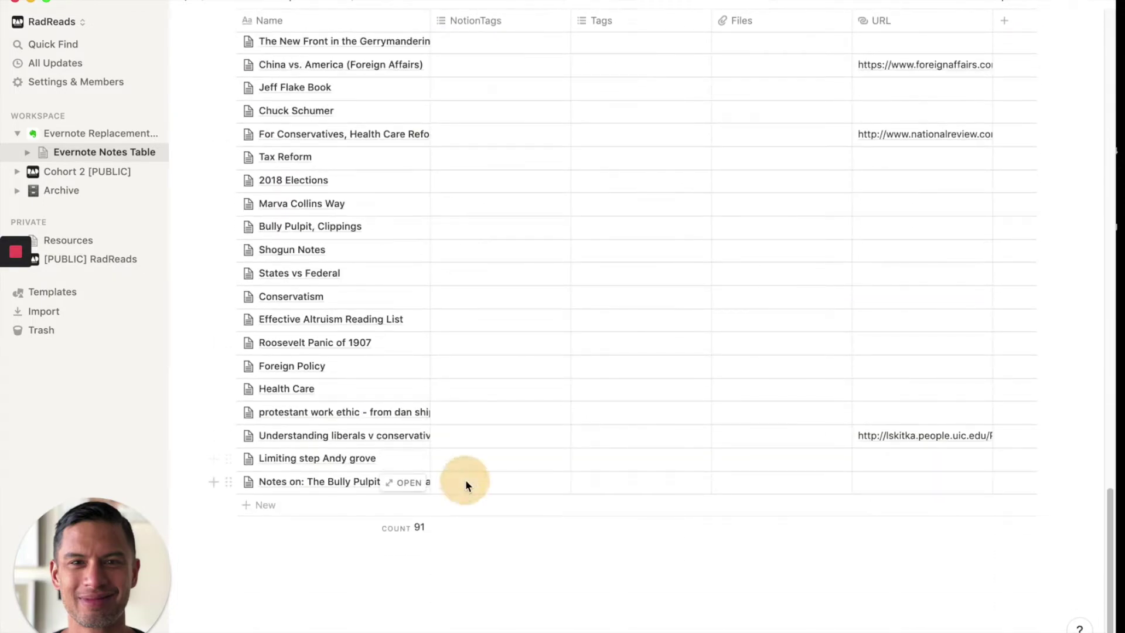
click(465, 479)
key(Escape)
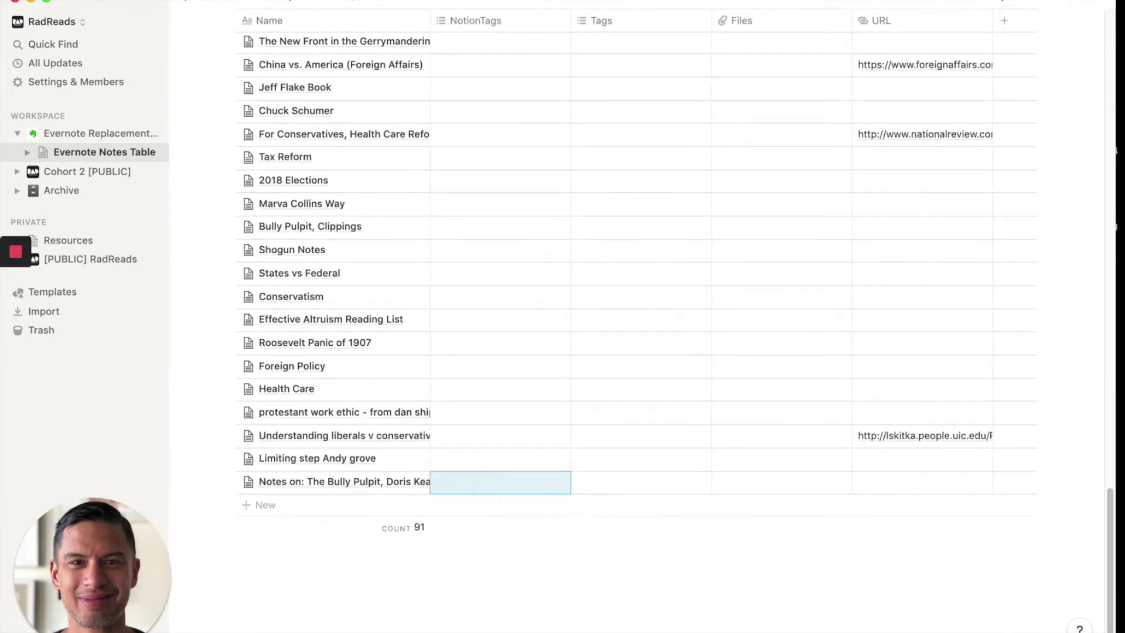
key(Up)
key(Up)
key(Up)
key(Up)
key(Up)
scroll(636, 328, up, 20)
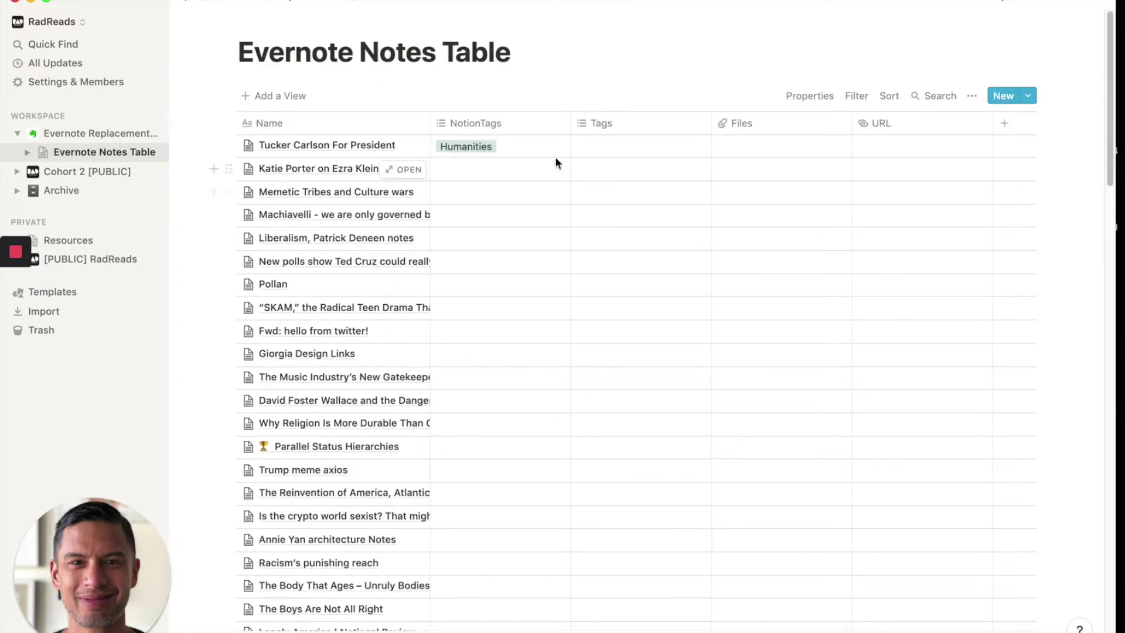
click(552, 146)
key(Escape)
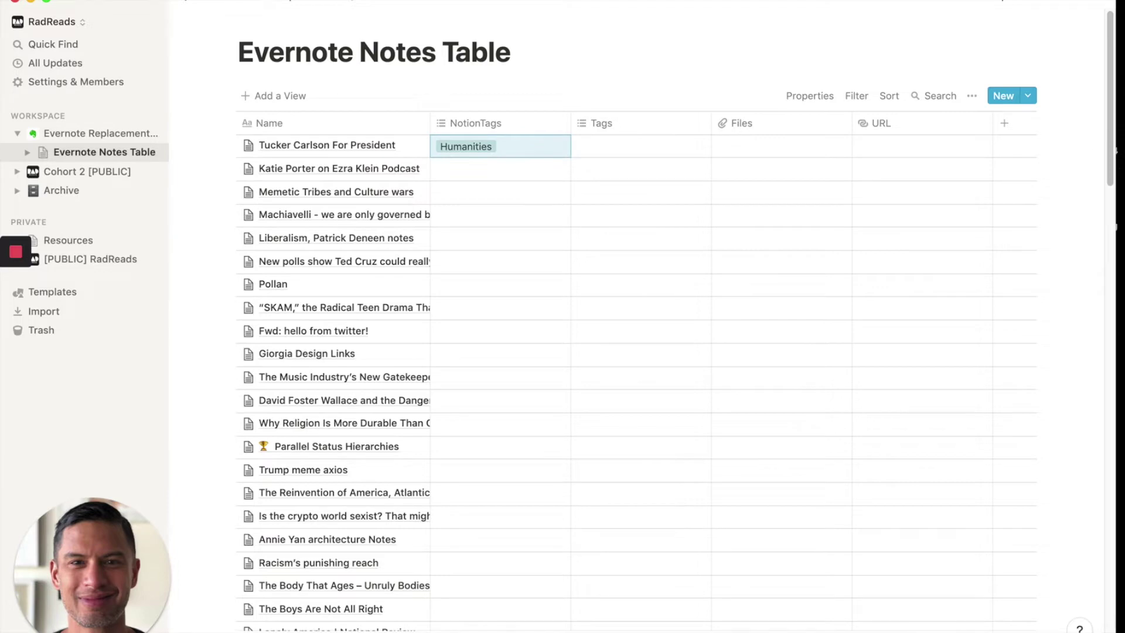
key(Down)
key(shift+Down)
key(shift+Down)
key(shift+Down)
key(shift+Down)
key(shift+Down)
key(shift+Down)
key(shift+Down)
key(shift+Down)
key(shift+Down)
key(shift+Down)
key(shift+Down)
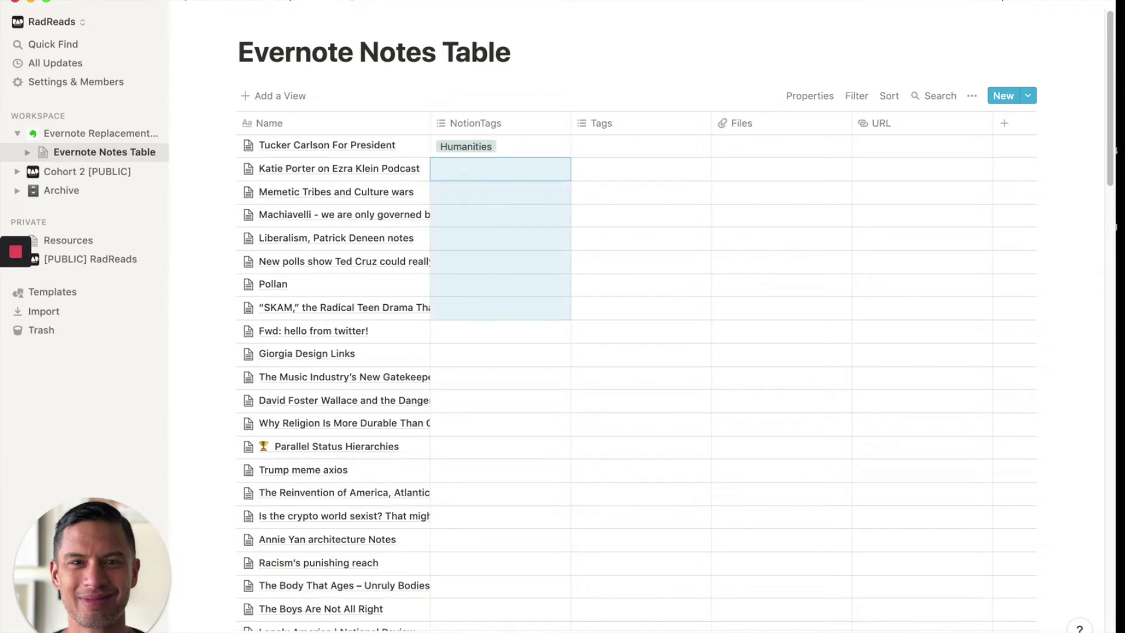
key(super+v)
Step: Copy the tagged cells and paste Humanities into the following batch of notes
key(Up)
key(shift+Down)
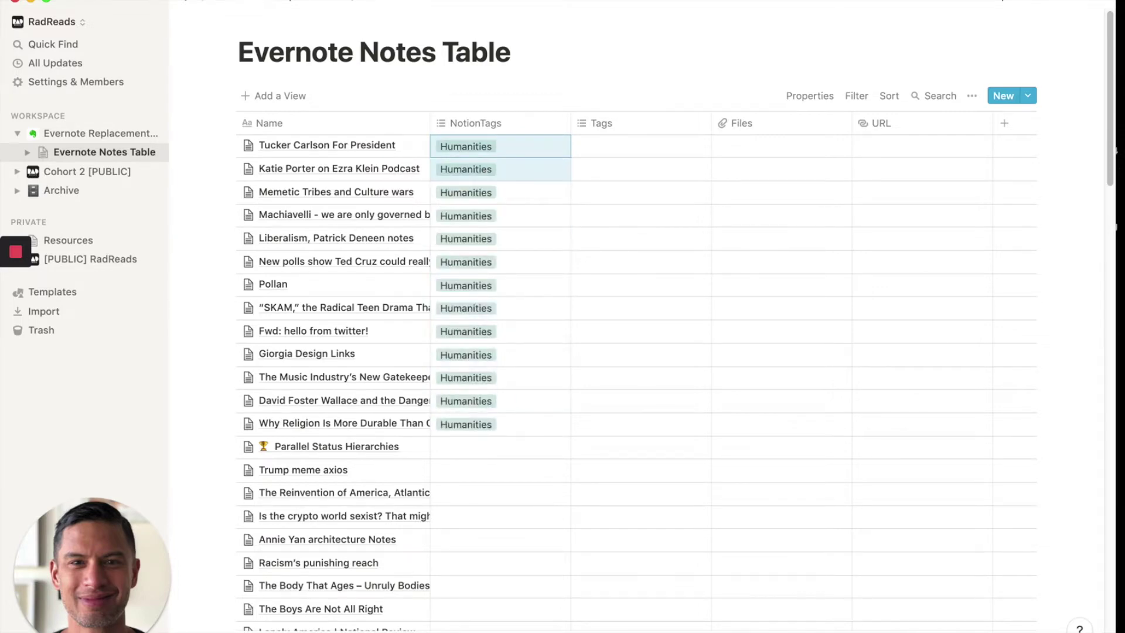
key(shift+Down)
key(shift+Down)
key(shift+Down)
key(shift+Down)
key(shift+Down)
key(shift+Down)
key(shift+Down)
key(shift+Down)
key(shift+Down)
key(shift+Down)
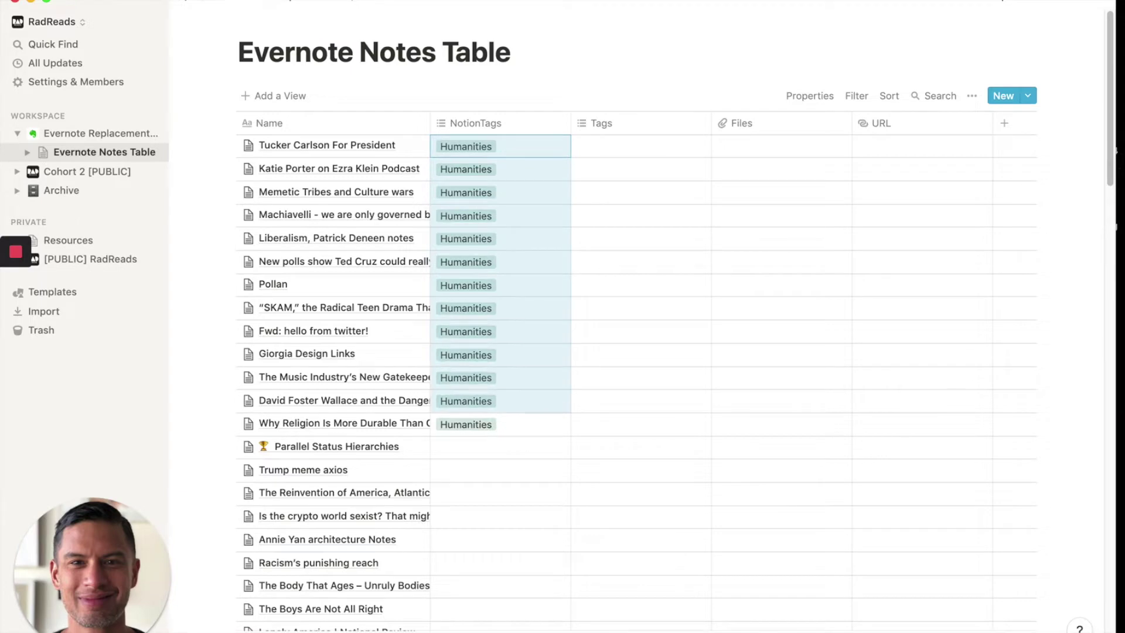
key(Down)
key(Down)
key(Down)
key(Down)
key(Down)
key(Down)
key(Down)
key(Down)
key(Down)
key(Down)
key(Down)
key(Down)
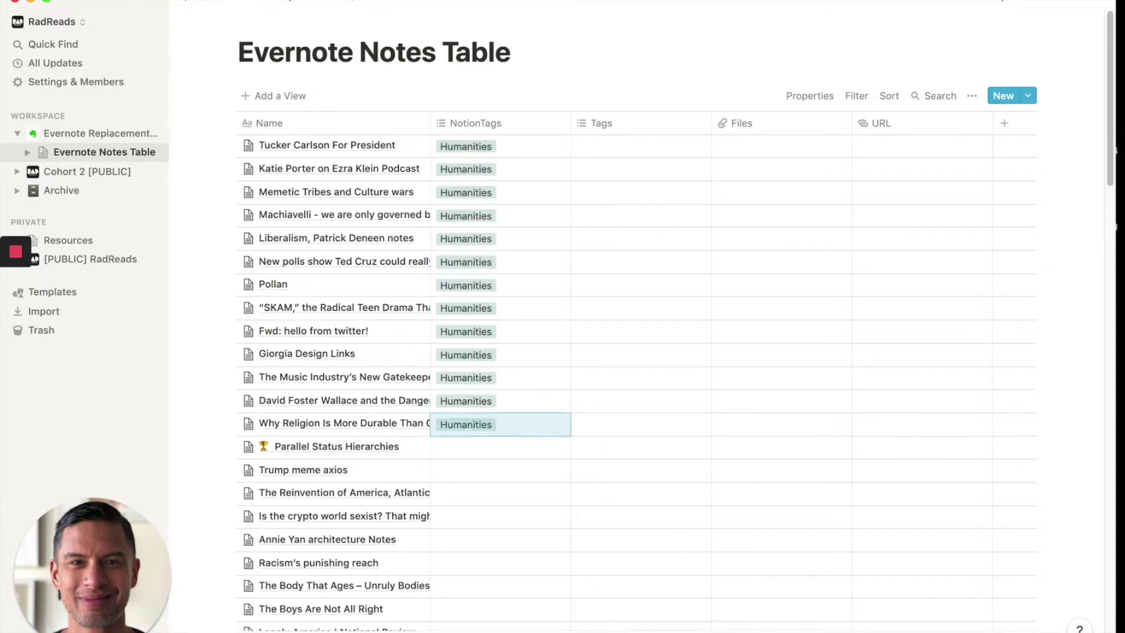
key(Down)
key(super+v)
Step: Select a further range of untagged NotionTags cells and fill it with Humanities
scroll(637, 351, down, 6)
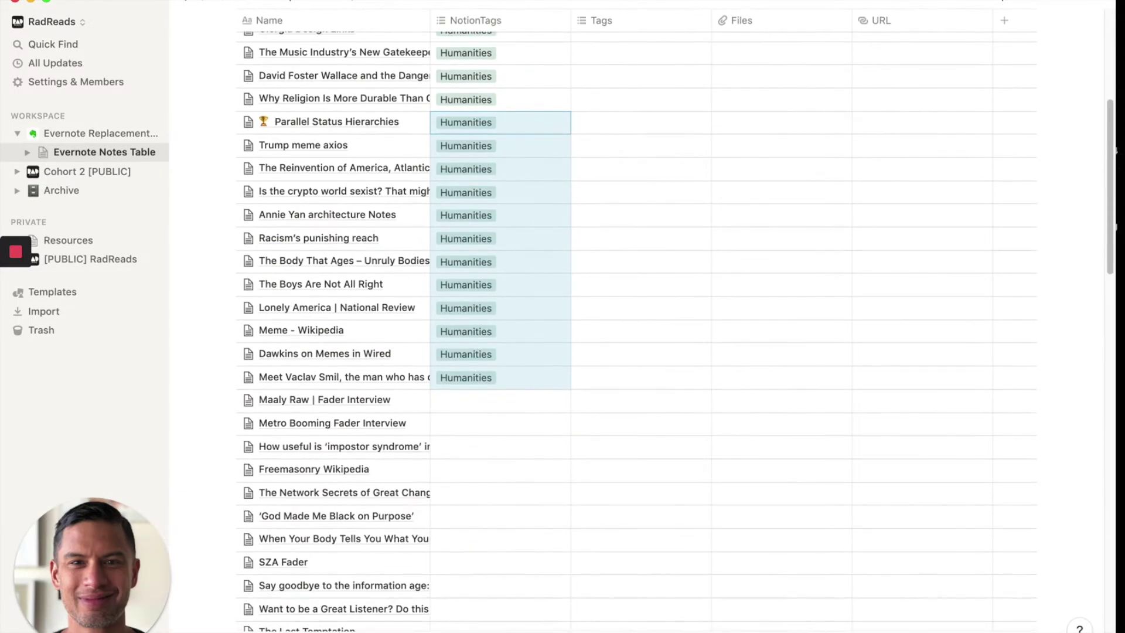
scroll(508, 333, down, 4)
click(507, 334)
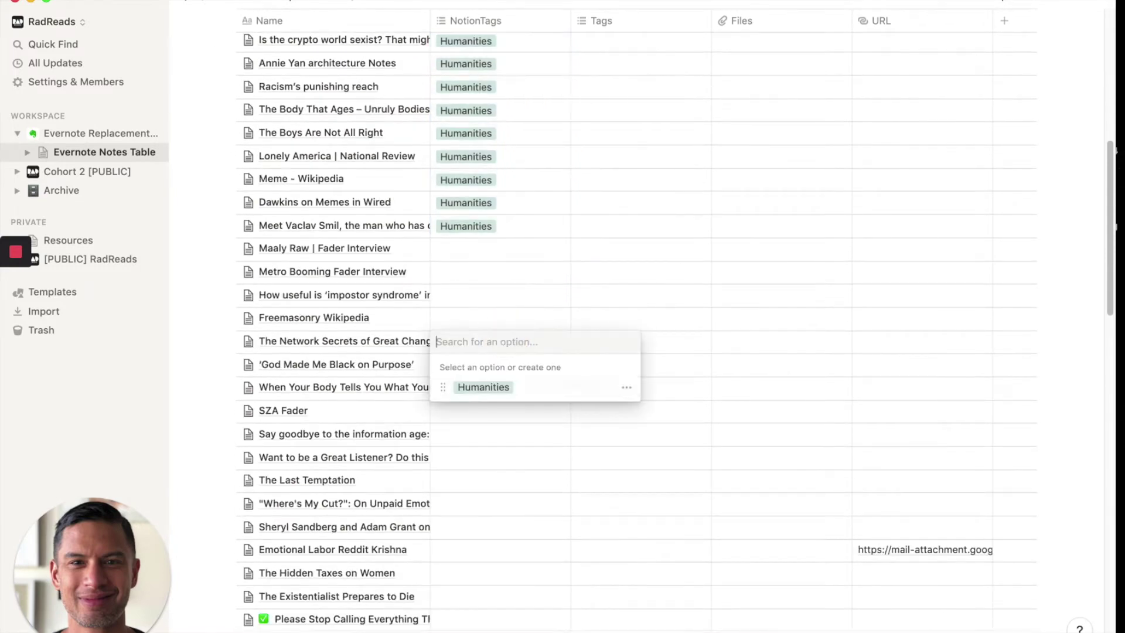
key(Escape)
key(Up)
key(Up)
key(Up)
key(Up)
key(Up)
key(Down)
key(shift+Down)
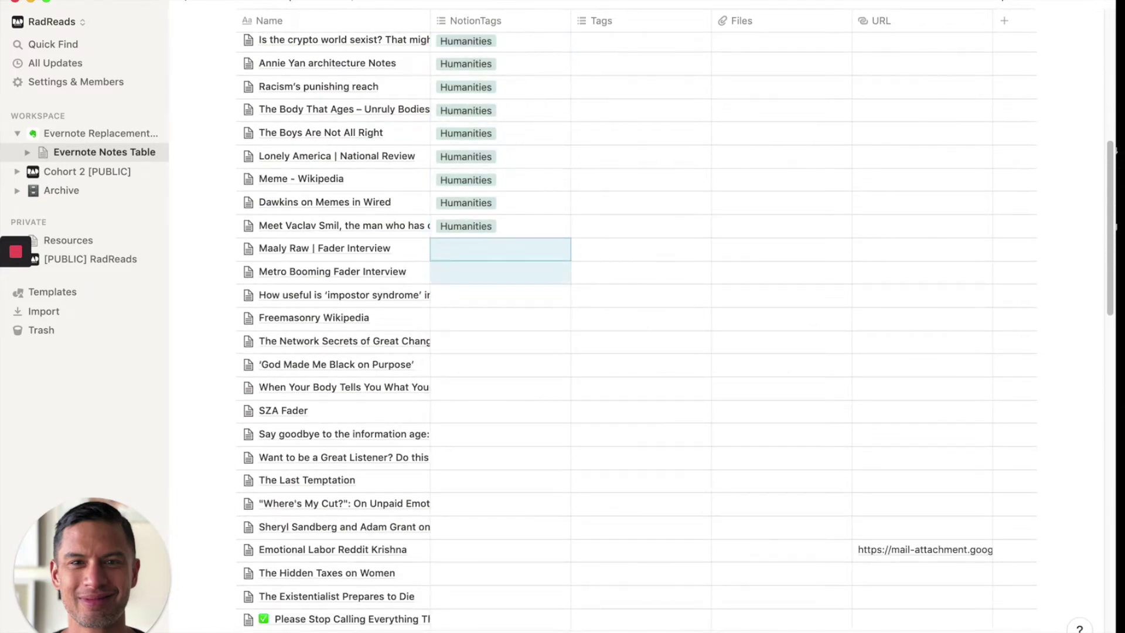
key(shift+Down)
key(shift+Down)
key(shift+Down)
key(shift+Down)
key(shift+Down)
key(shift+Down)
key(shift+Down)
key(shift+Down)
key(shift+Down)
key(shift+Down)
key(shift+Down)
key(shift+Down)
key(shift+Down)
key(shift+Down)
key(shift+Down)
key(shift+Down)
key(shift+Down)
key(shift+Down)
key(shift+Down)
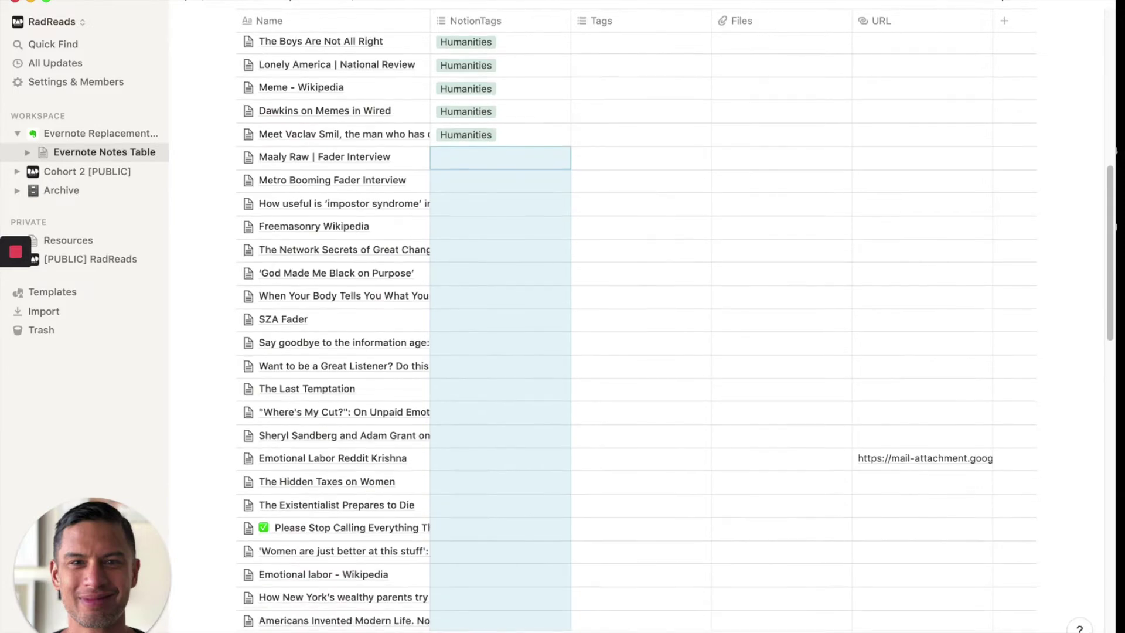
key(shift+Down)
key(shift+Down)
key(shift+Down)
key(shift+Down)
key(shift+Down)
key(shift+Down)
key(shift+Down)
key(shift+Down)
key(shift+Down)
key(shift+Down)
key(shift+Down)
key(shift+Down)
key(shift+Right)
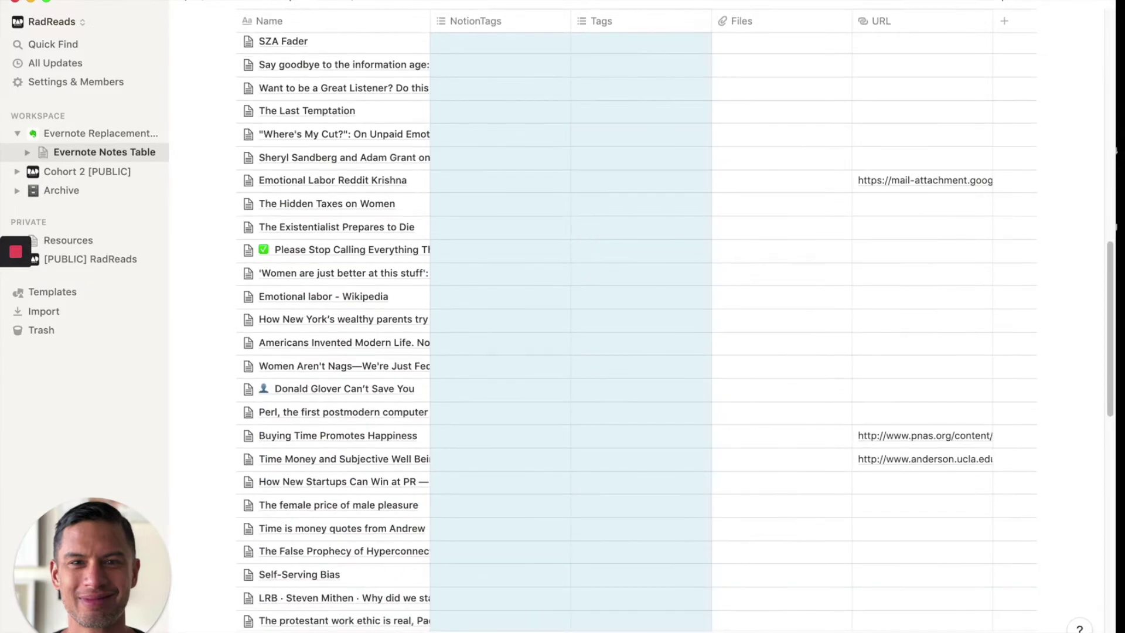
key(shift+Left)
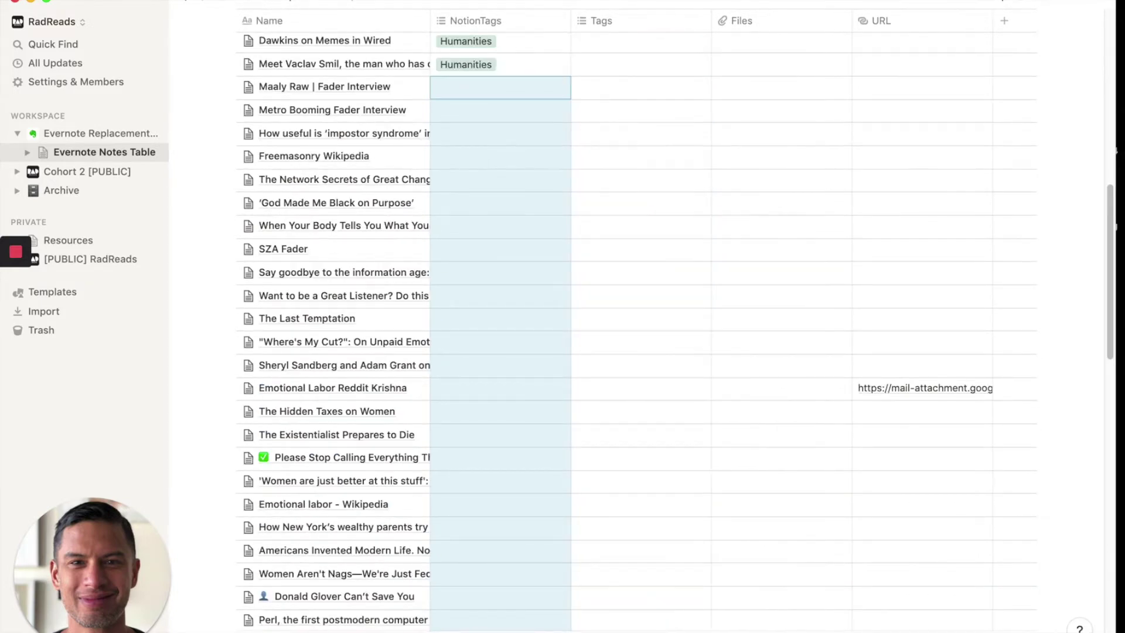
key(ctrl+v)
Step: Paste Humanities into the untagged notes around the Time Money note
scroll(636, 328, down, 15)
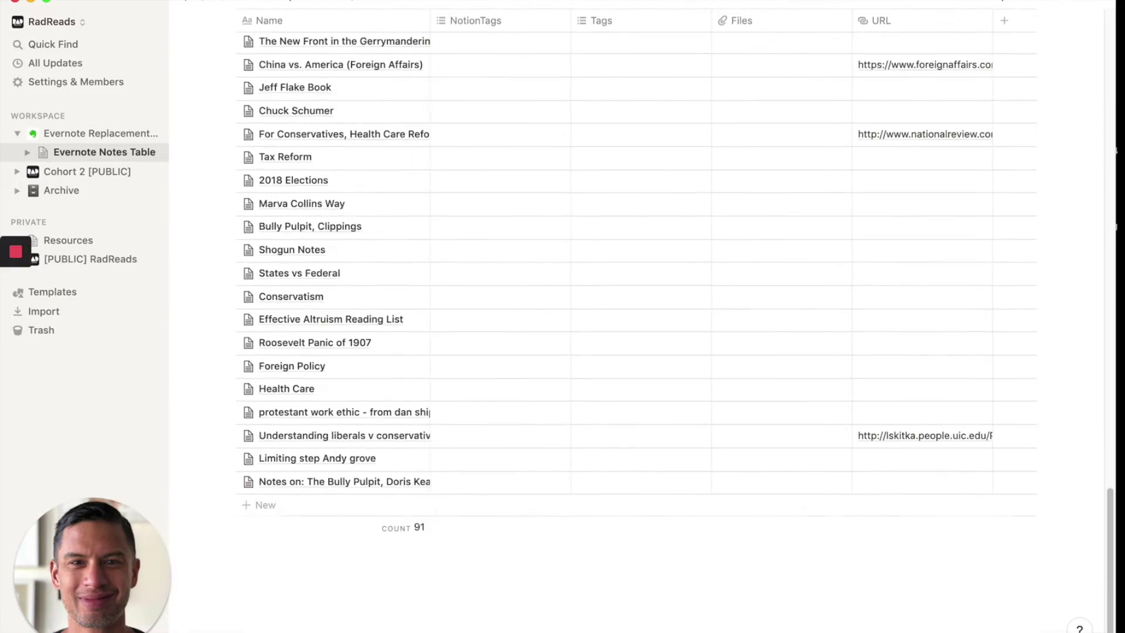
scroll(636, 328, up, 5)
scroll(520, 291, up, 5)
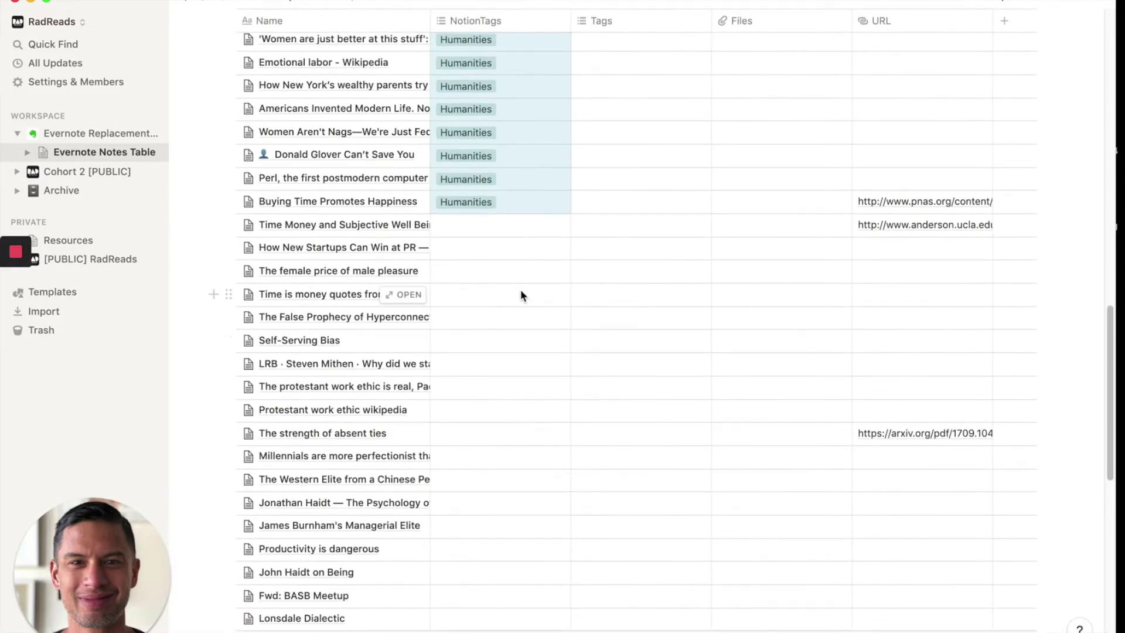
scroll(520, 290, up, 7)
key(Down)
key(Down)
scroll(414, 335, down, 6)
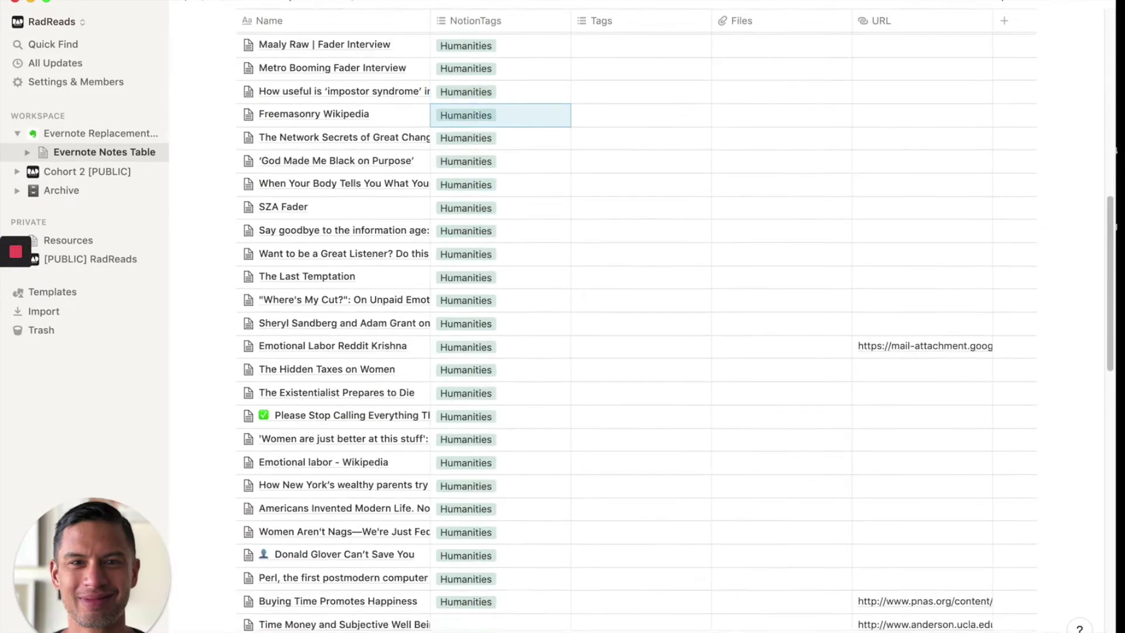
click(468, 273)
text(Humanities Humanities Humanities)
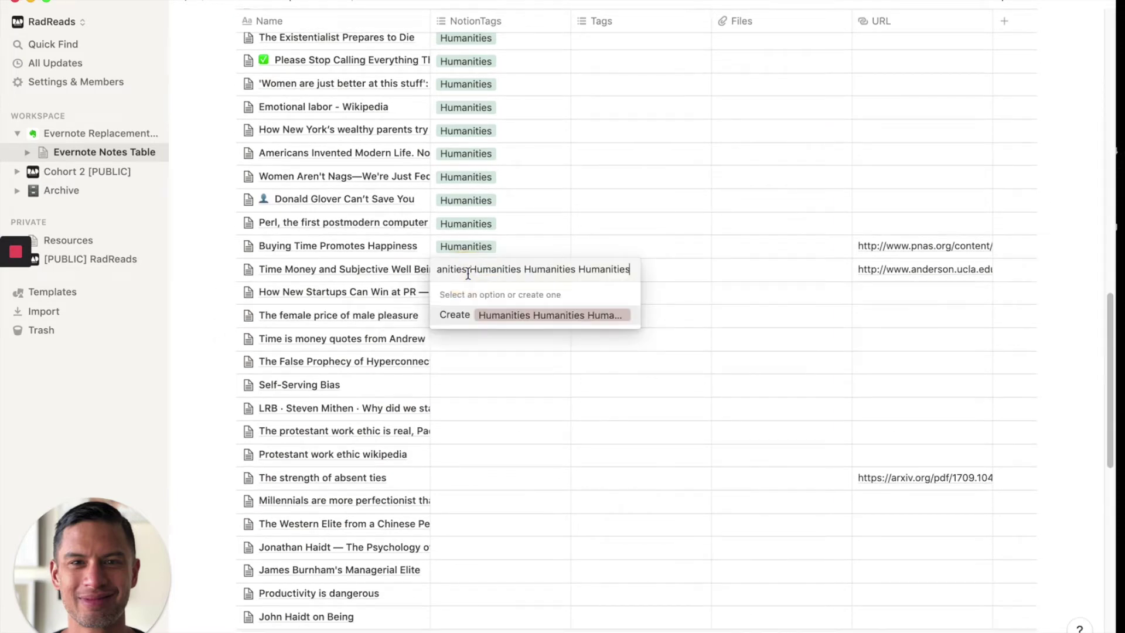
key(Escape)
text(Humanities Humanities Humanities Humanities Humanities Humanities Humanities Humanities Humanities Humanities Humanities Humanities Humanities Humanities Humanities Humanities Humanities Humanities Humanities Humanities Humanities Humanities Humanities Humanities Humanities)
Step: Paste Humanities into the last untagged notes below the Tax Reform note
scroll(562, 328, down, 11)
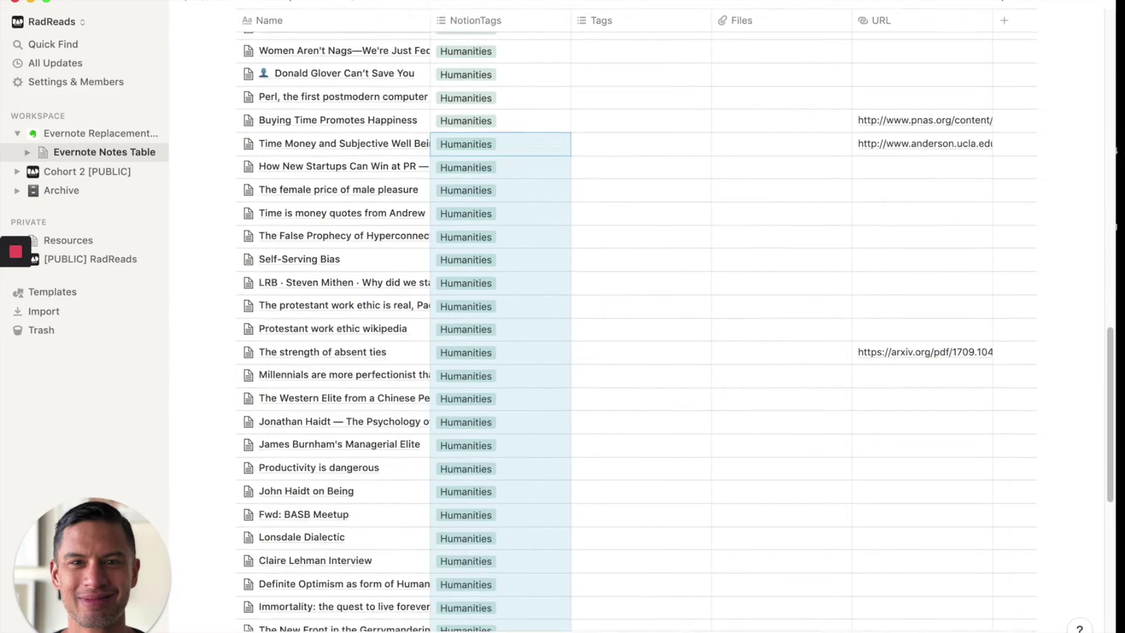
click(492, 222)
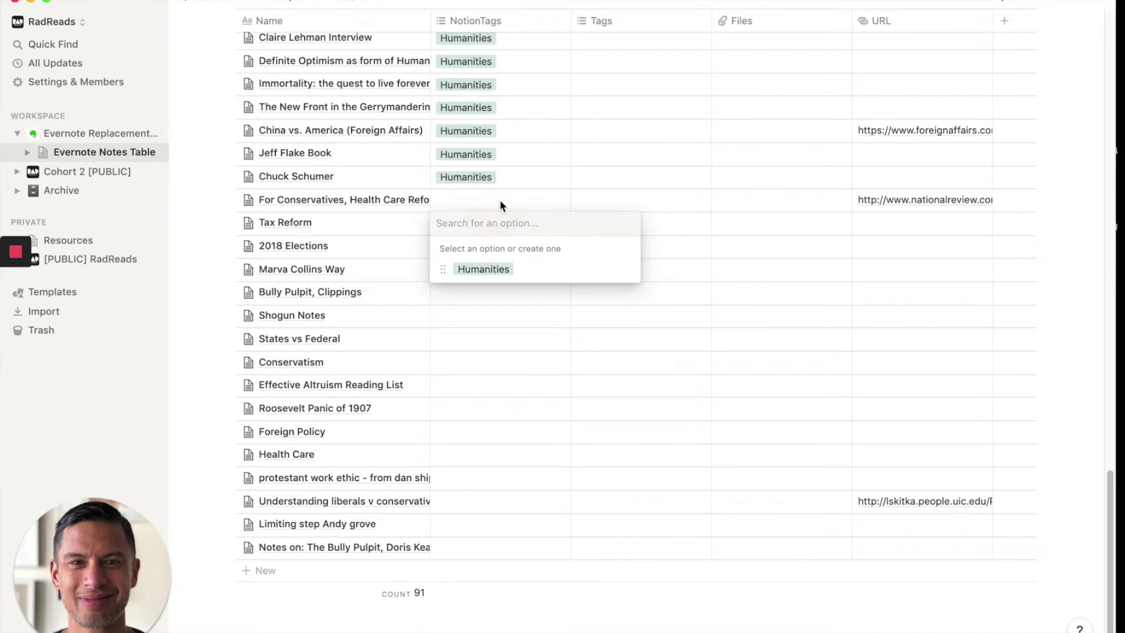
key(Escape)
click(499, 200)
text(Humanities Humanities Humanities Humanities Humanities Humanities Humanities Humanities Humanities Humanities Humanities Humanities Humanities Humanities Humanities Humanities Humanities Humanities Humanities Humanities Humanities Humanities Humanities Humanities Humanities)
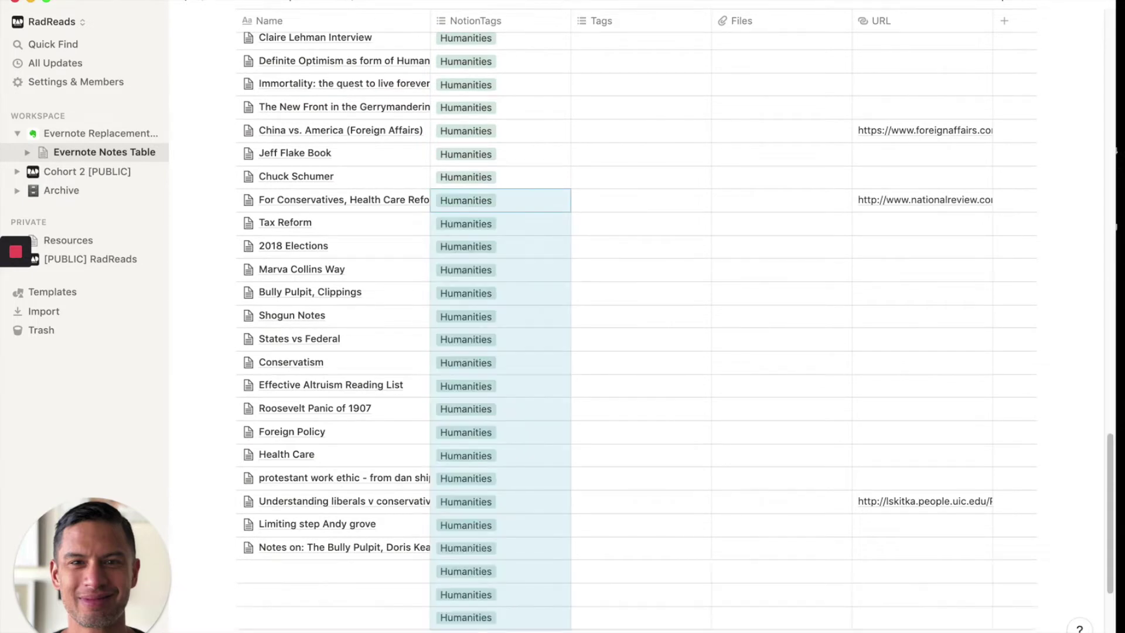
scroll(499, 202, down, 5)
Step: Select the nine blank rows at the bottom of the table and delete them
click(238, 298)
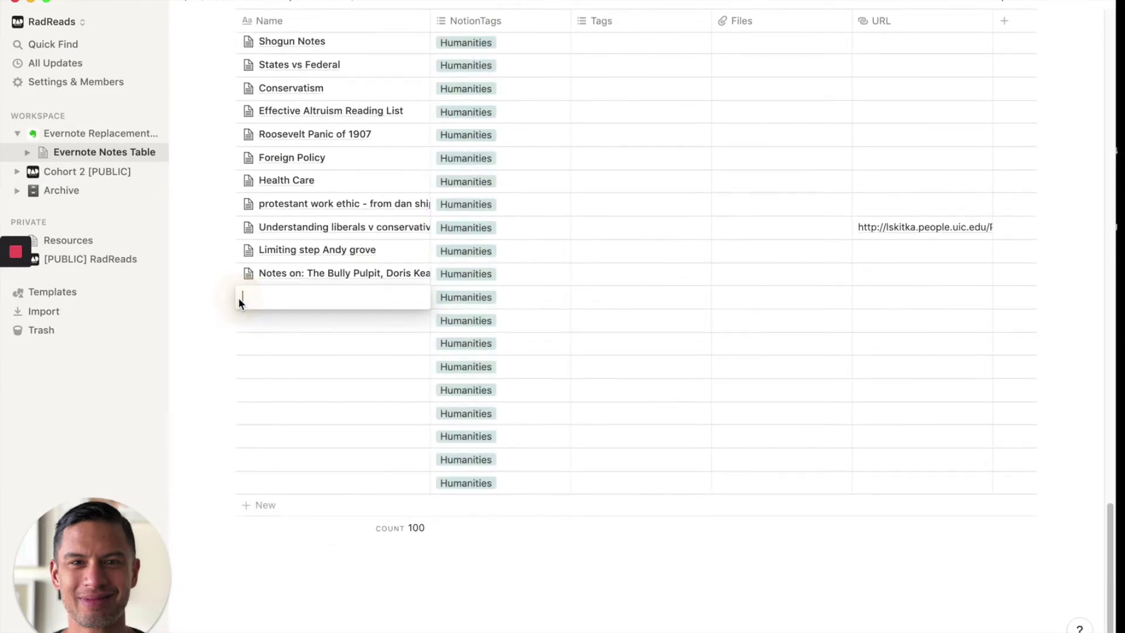
key(shift+Down)
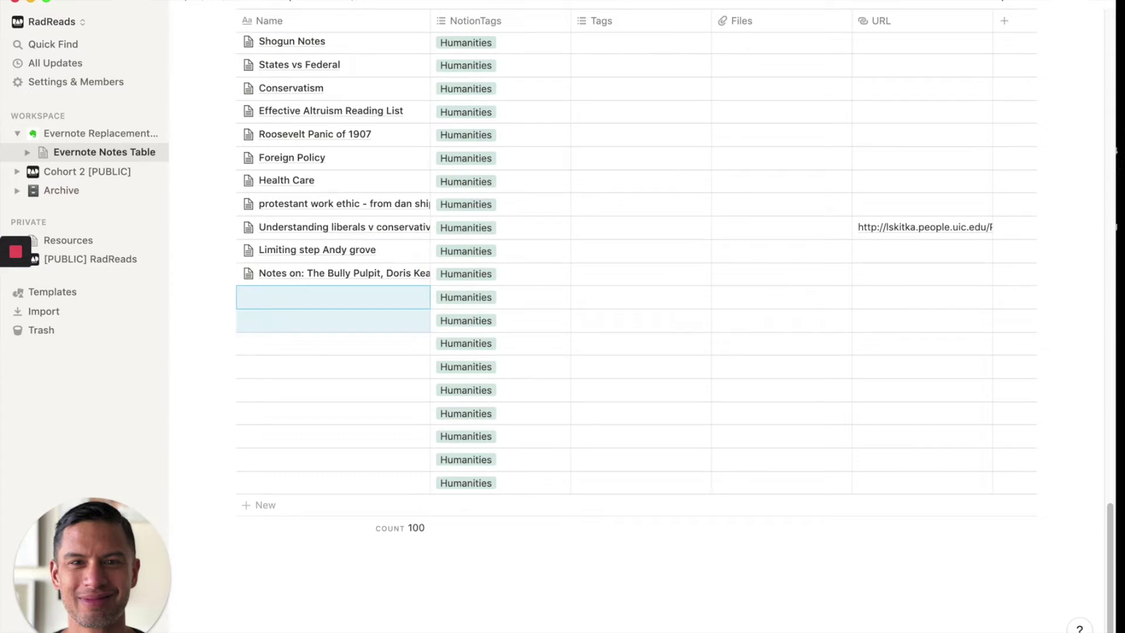
click(230, 295)
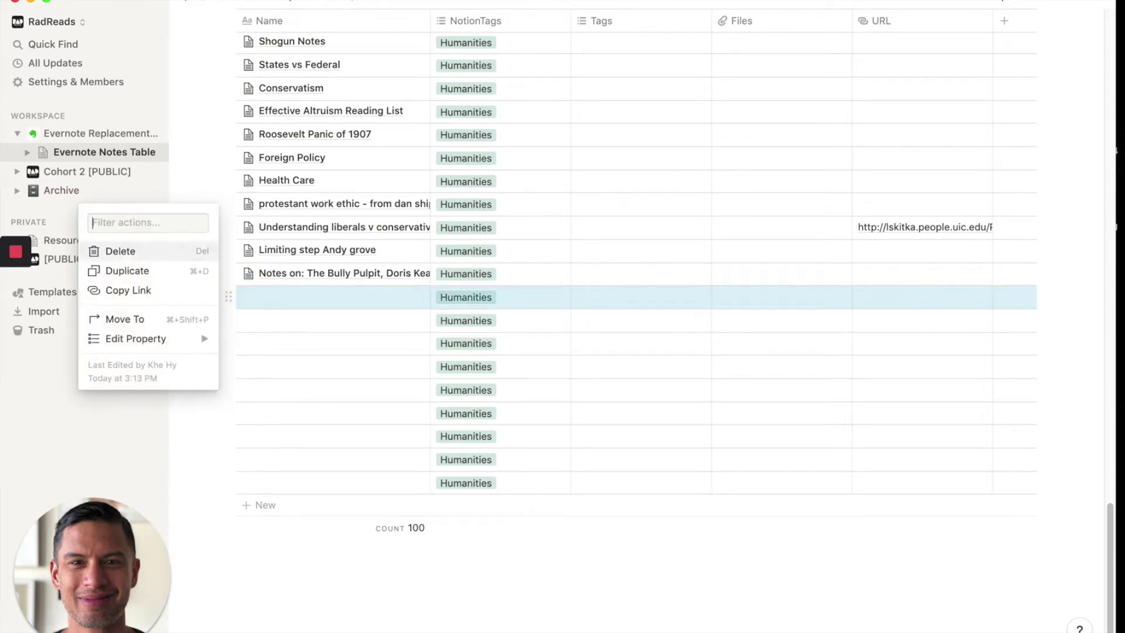
key(Escape)
key(shift+Down)
key(shift+Down)
key(shift+Down)
key(shift+Down)
key(shift+Down)
key(shift+Down)
key(shift+Down)
key(shift+Down)
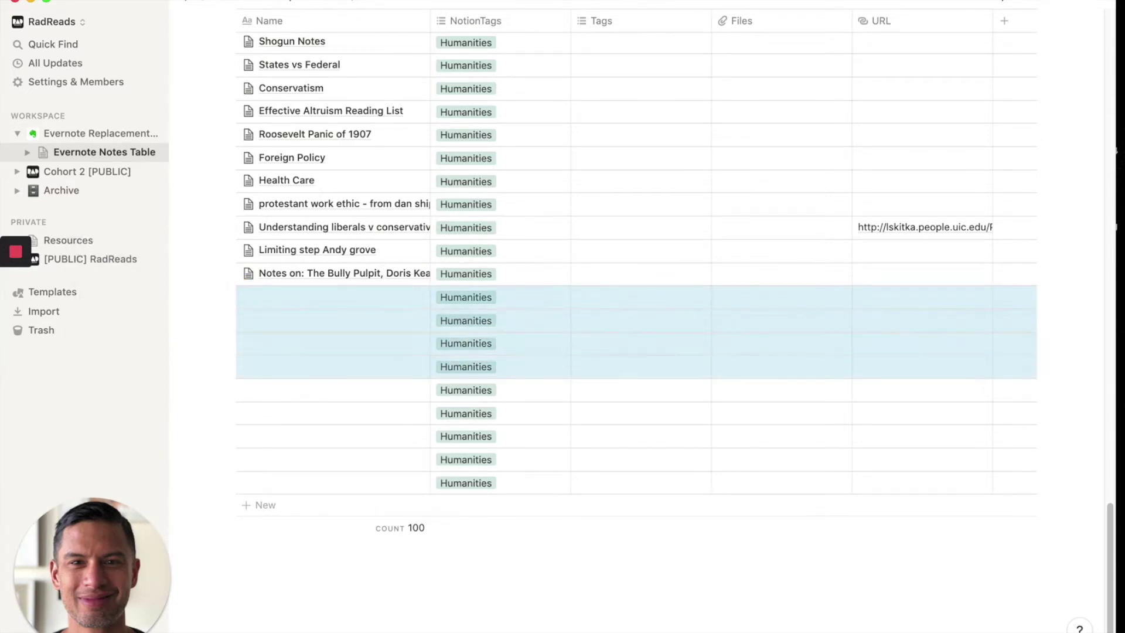
click(233, 298)
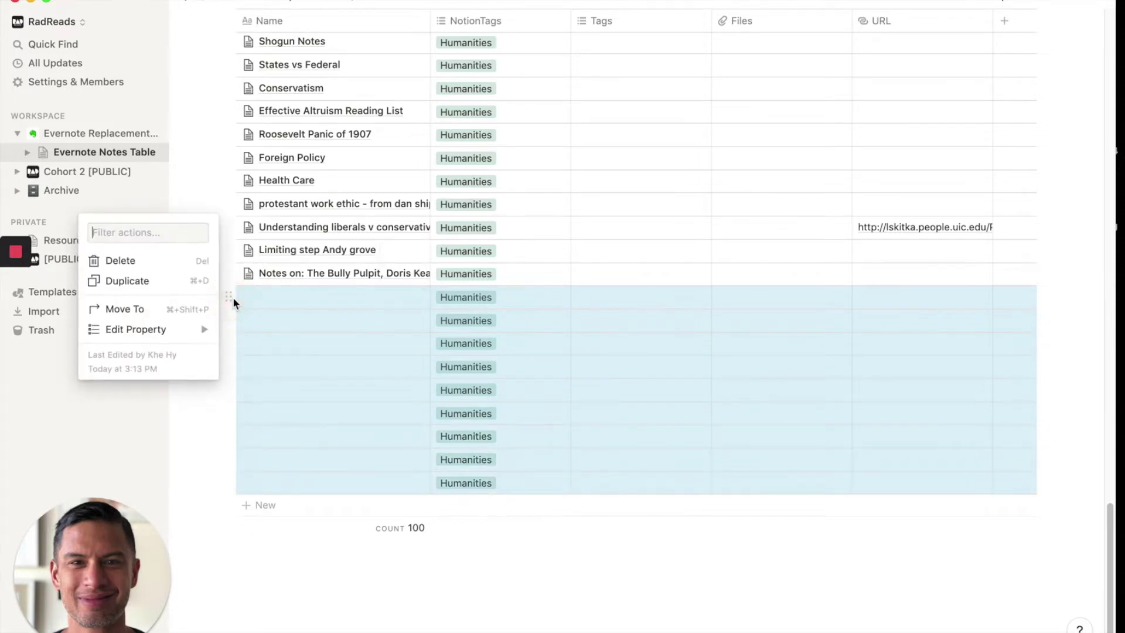
click(146, 259)
scroll(291, 257, up, 15)
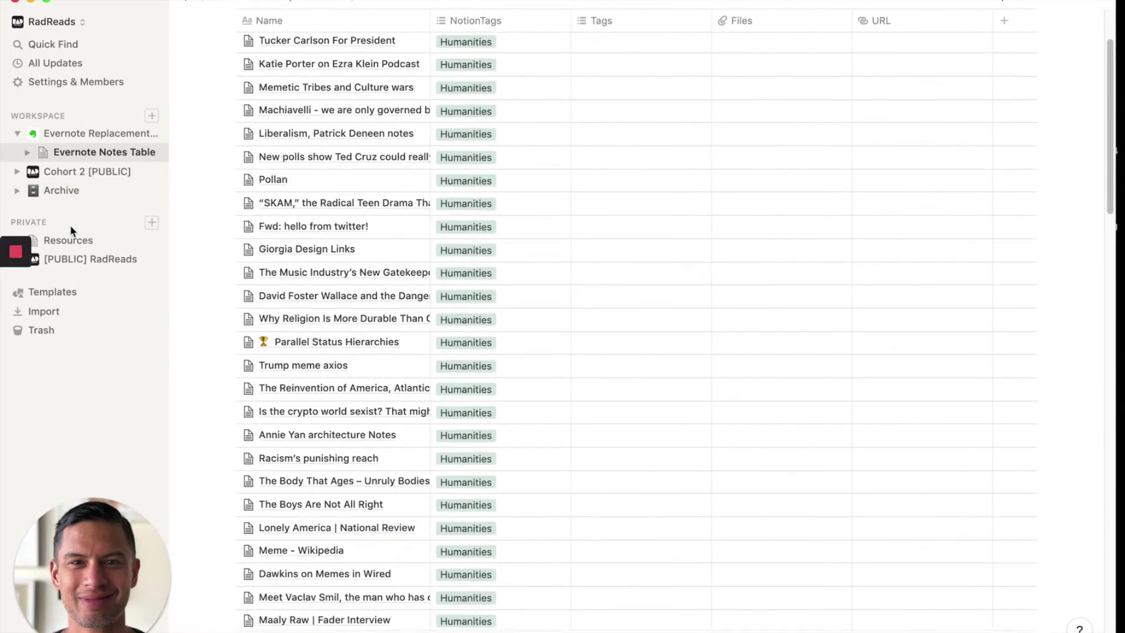
Step: Select all notes in Resources > LJ_BUSINESS, drag them onto Evernote Notes Table, and open it
click(69, 248)
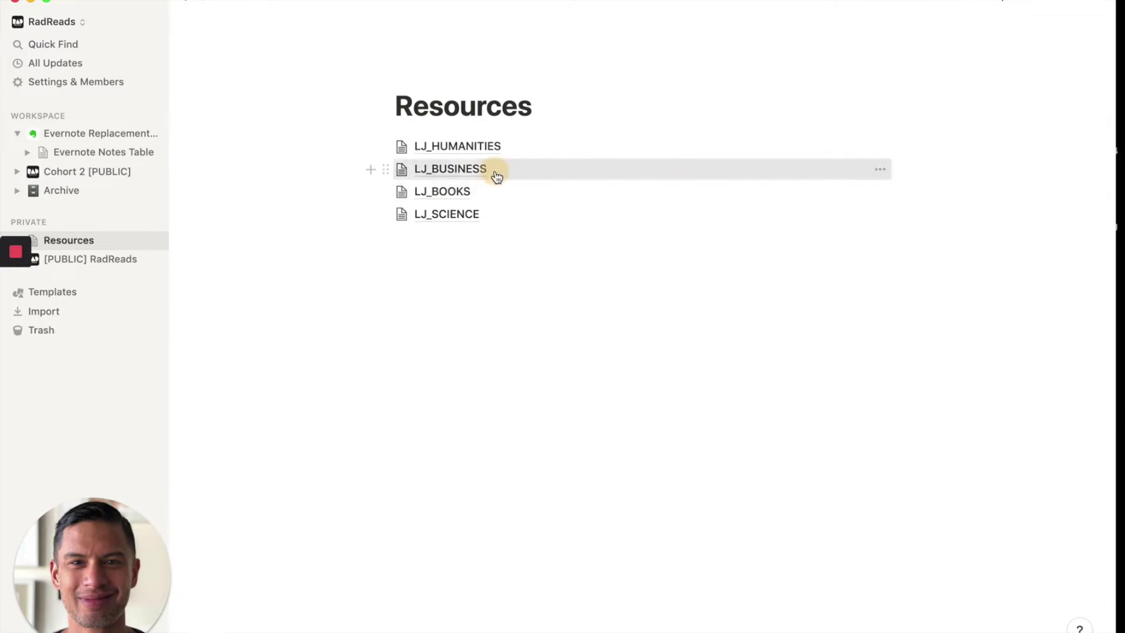
click(494, 171)
scroll(495, 174, down, 15)
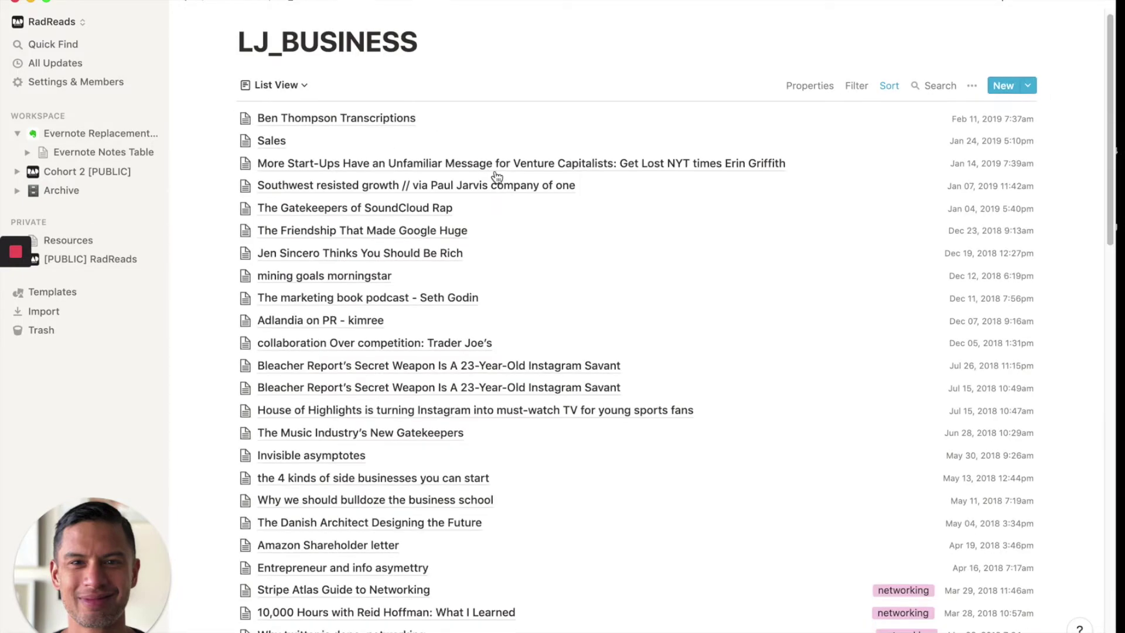
scroll(497, 176, down, 3)
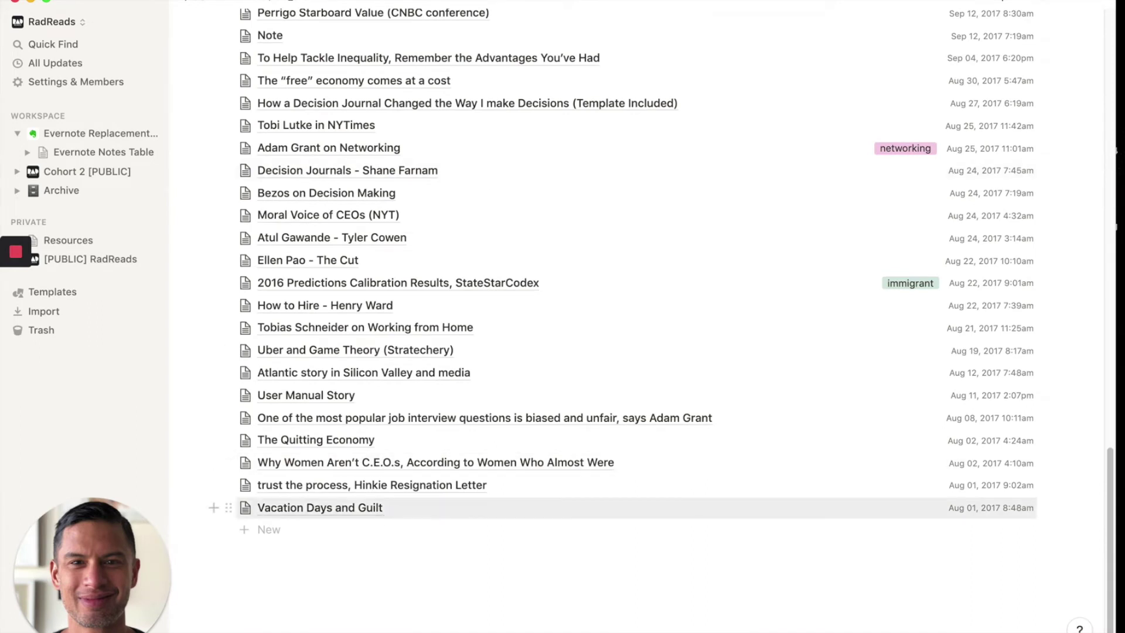
drag(644, 507, 644, 64)
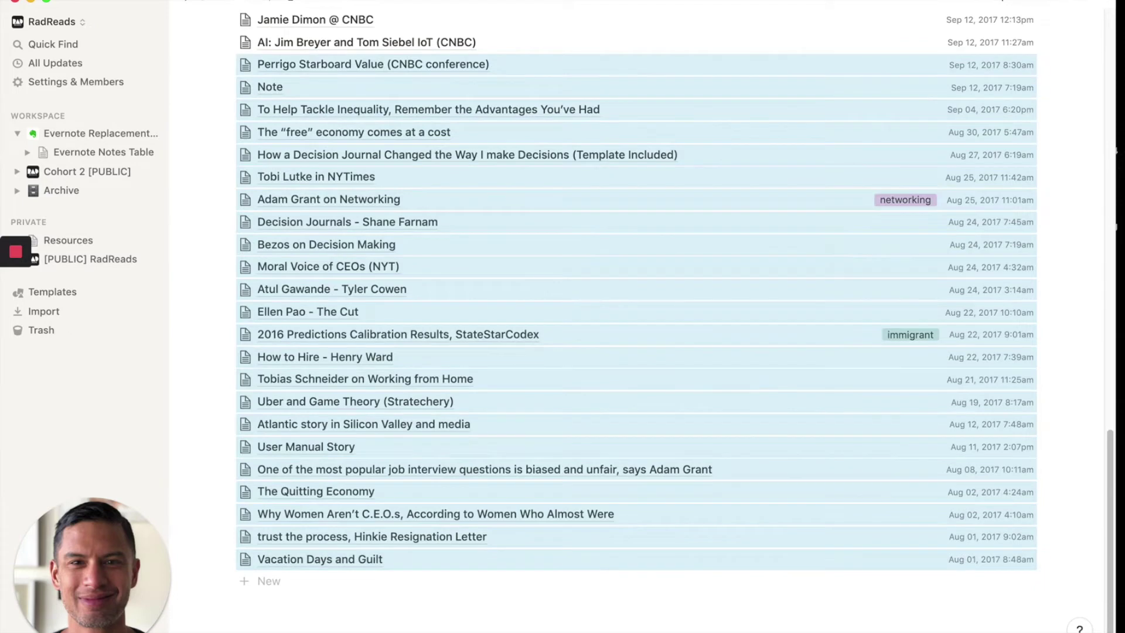
mouse_move(644, 64)
mouse_down()
mouse_move(644, 77)
mouse_move(644, 65)
mouse_up()
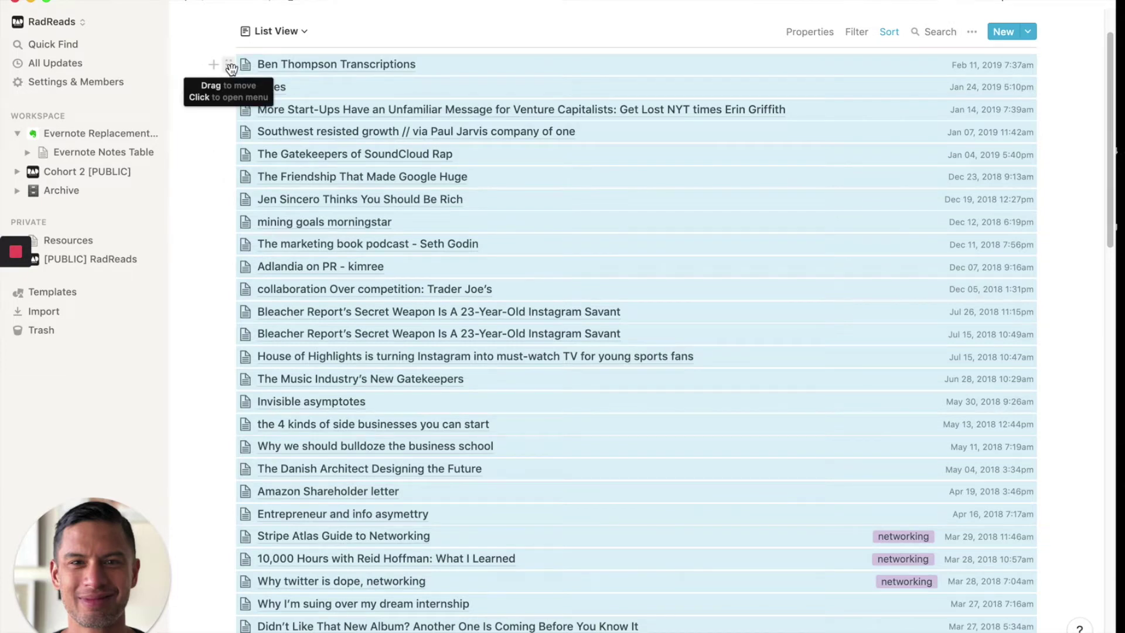
drag(231, 68, 106, 157)
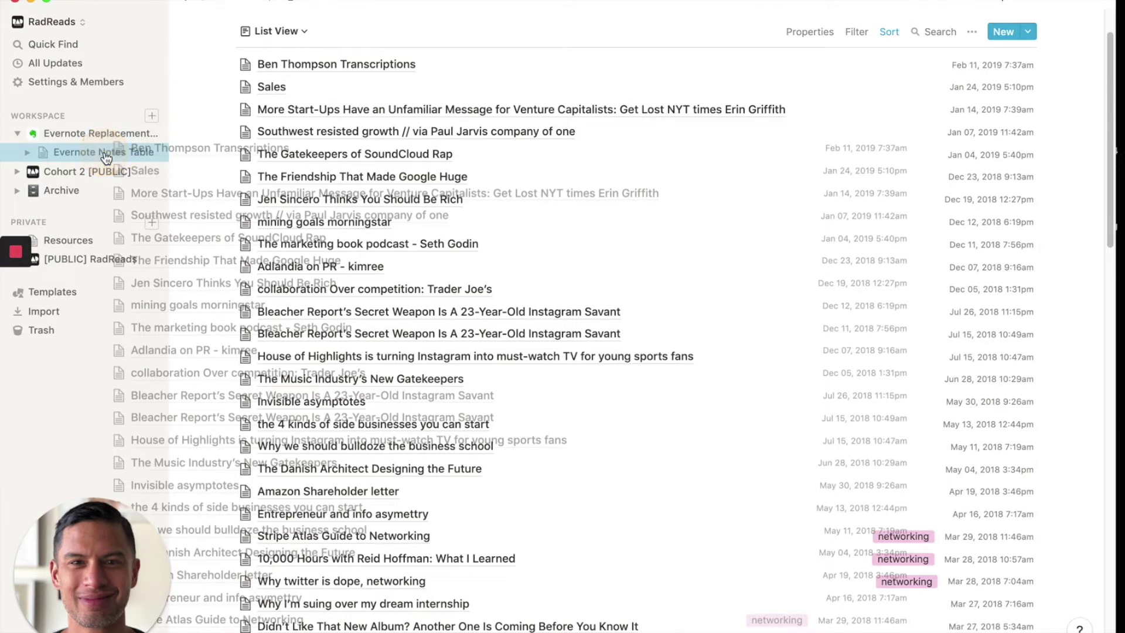
drag(105, 157, 106, 158)
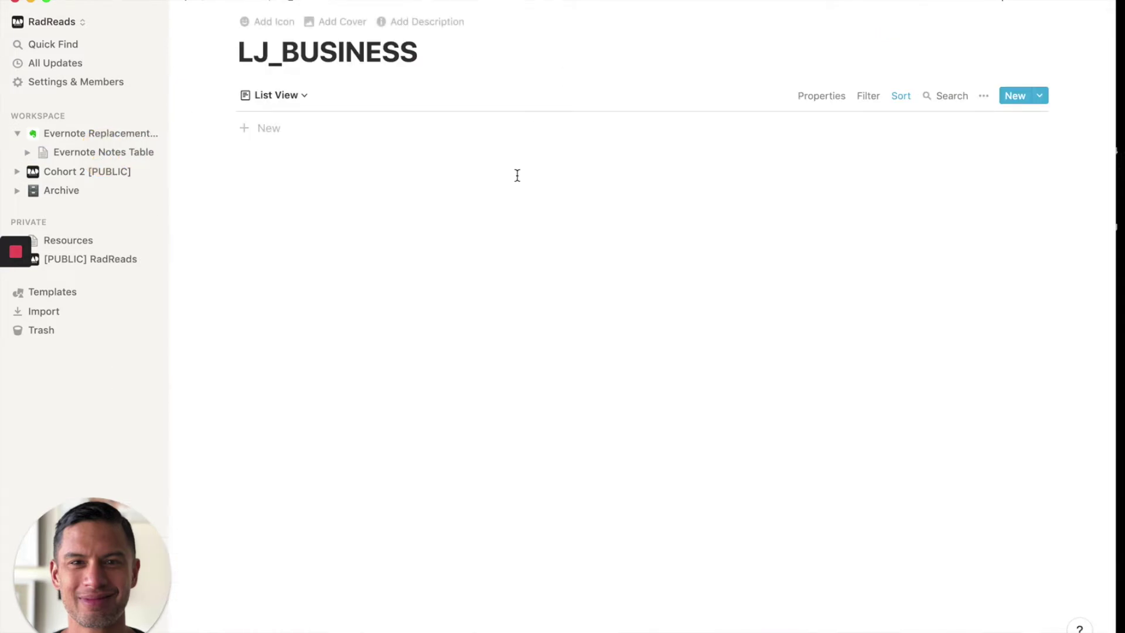
click(87, 154)
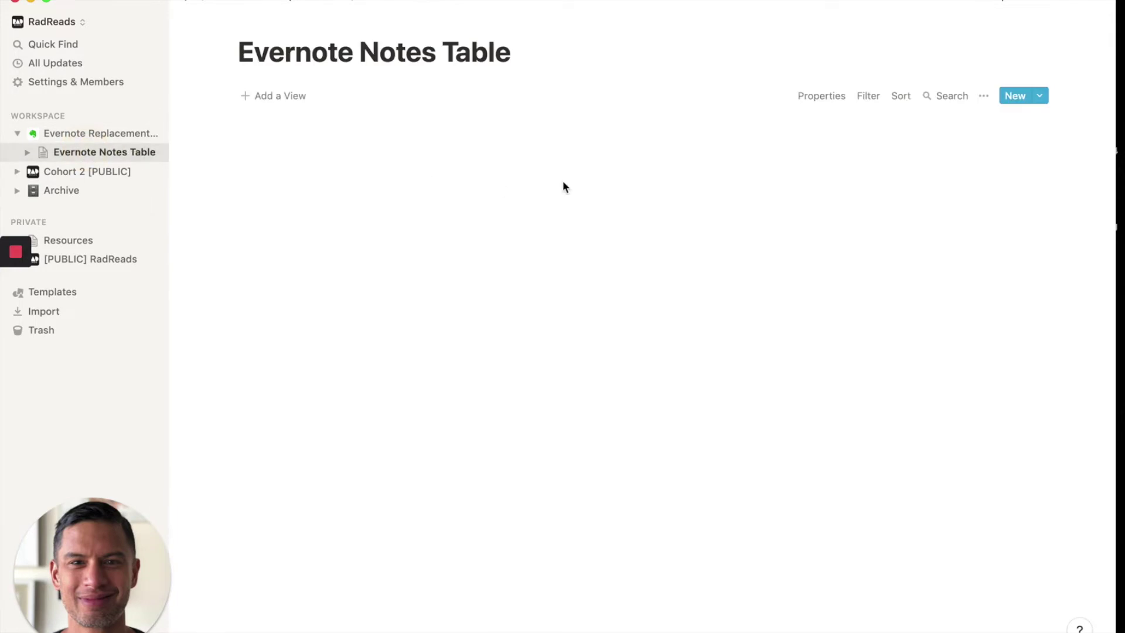
Step: Create a Business tag on the Ben Thompson Transcriptions note
scroll(471, 197, down, 2)
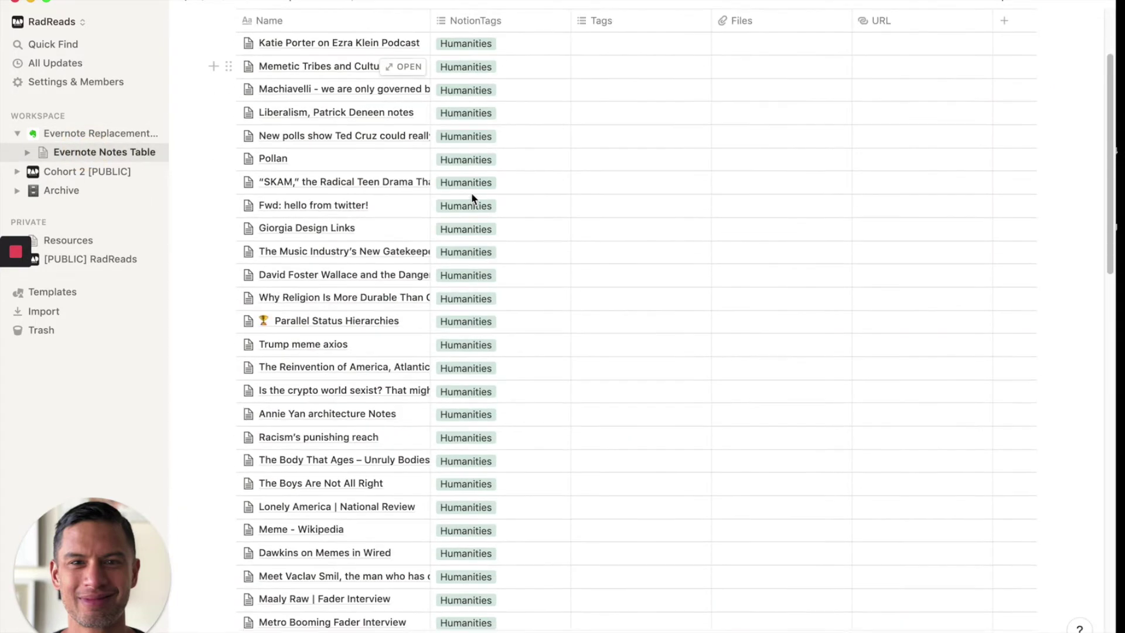
scroll(472, 198, down, 20)
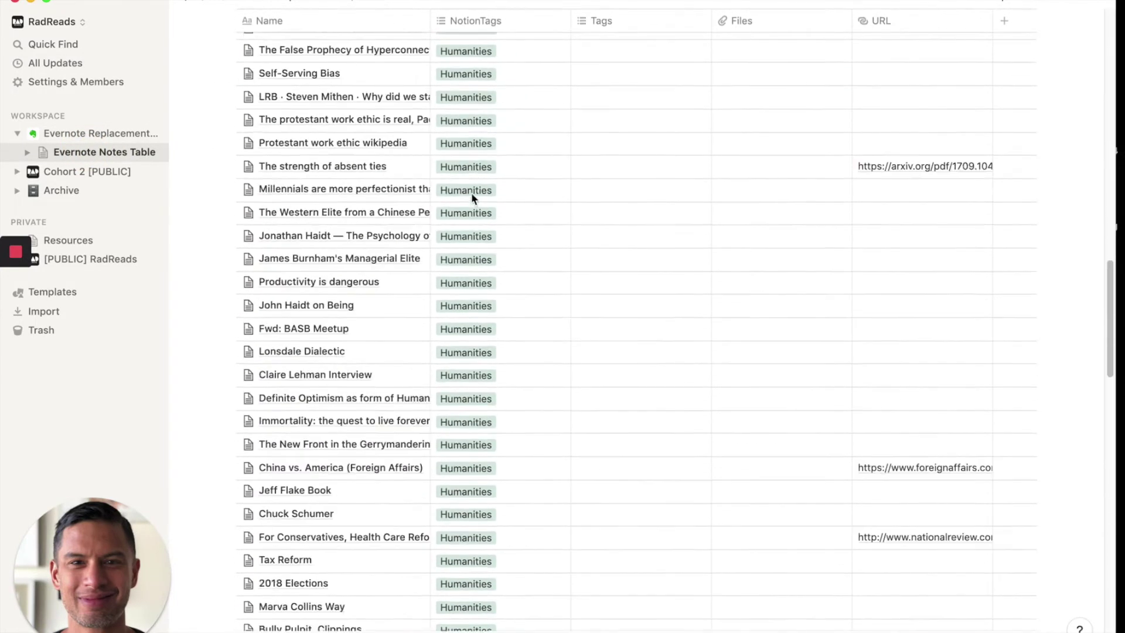
scroll(471, 196, down, 20)
scroll(471, 194, up, 6)
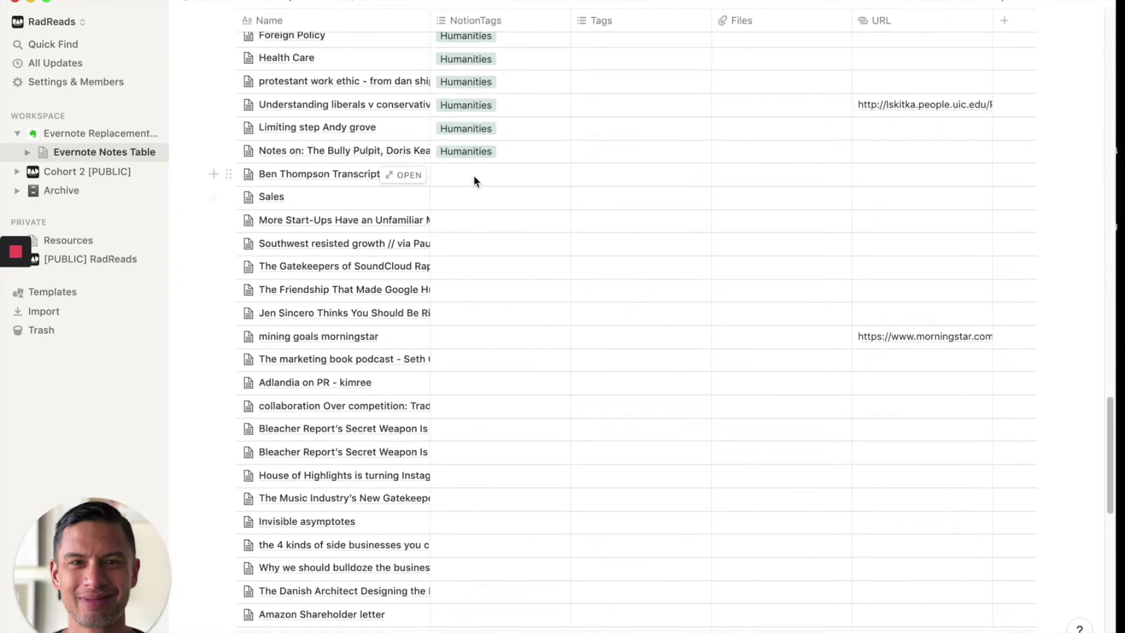
click(473, 177)
text(Business)
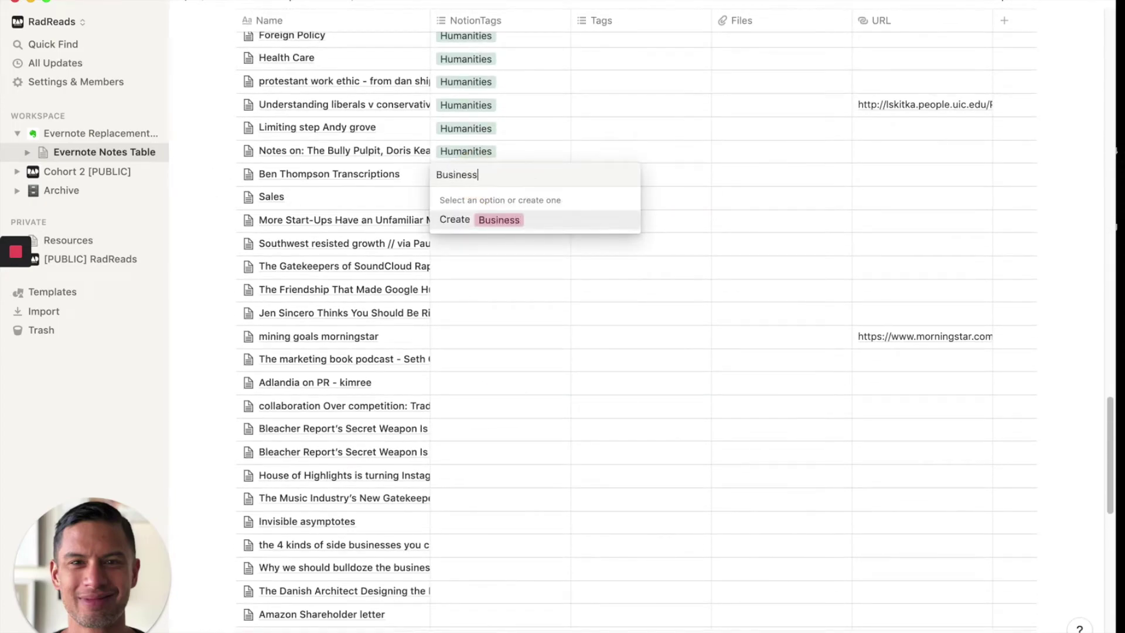
key(Return)
key(Escape)
key(Escape)
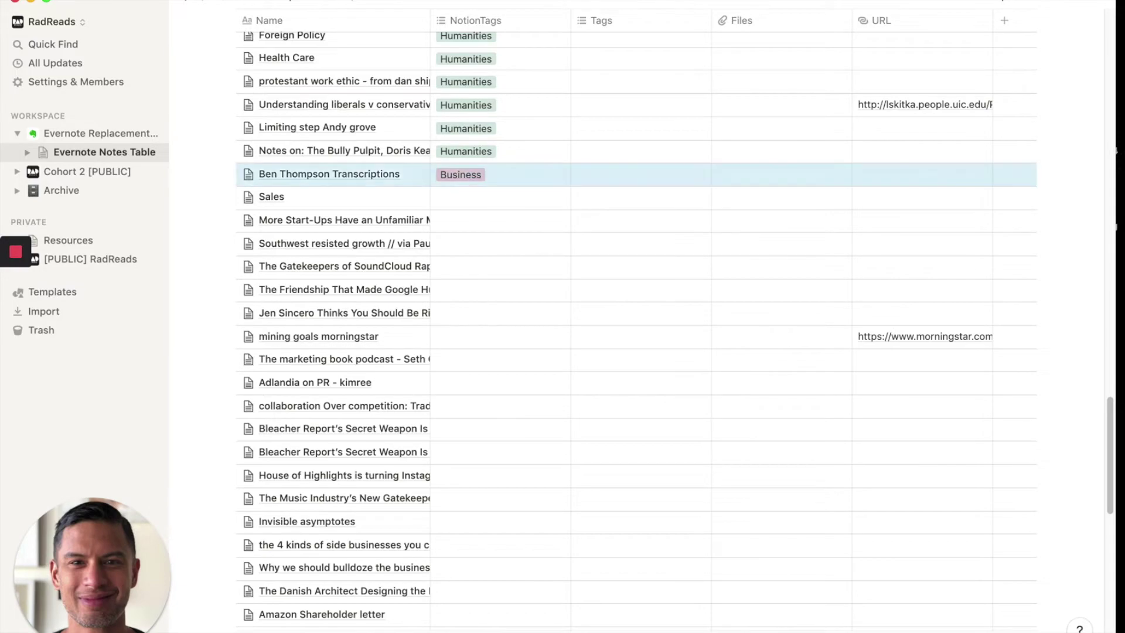
Step: Fill the NotionTags cells from the Sales note down to the last note with Business
scroll(645, 169, down, 20)
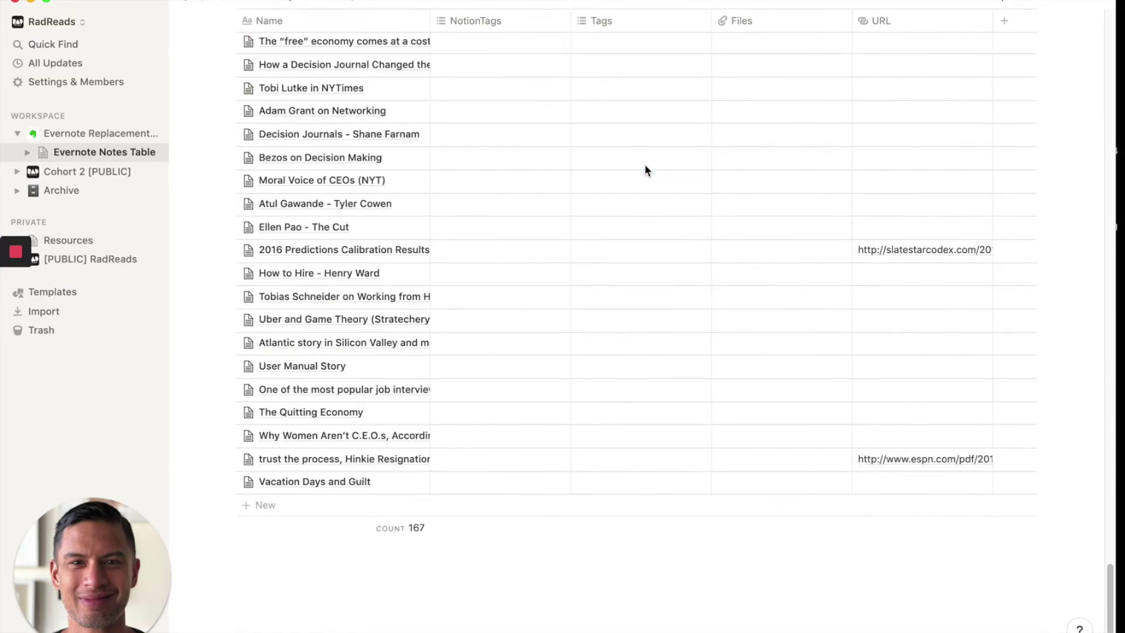
scroll(646, 170, up, 3)
scroll(646, 170, down, 3)
scroll(646, 170, up, 10)
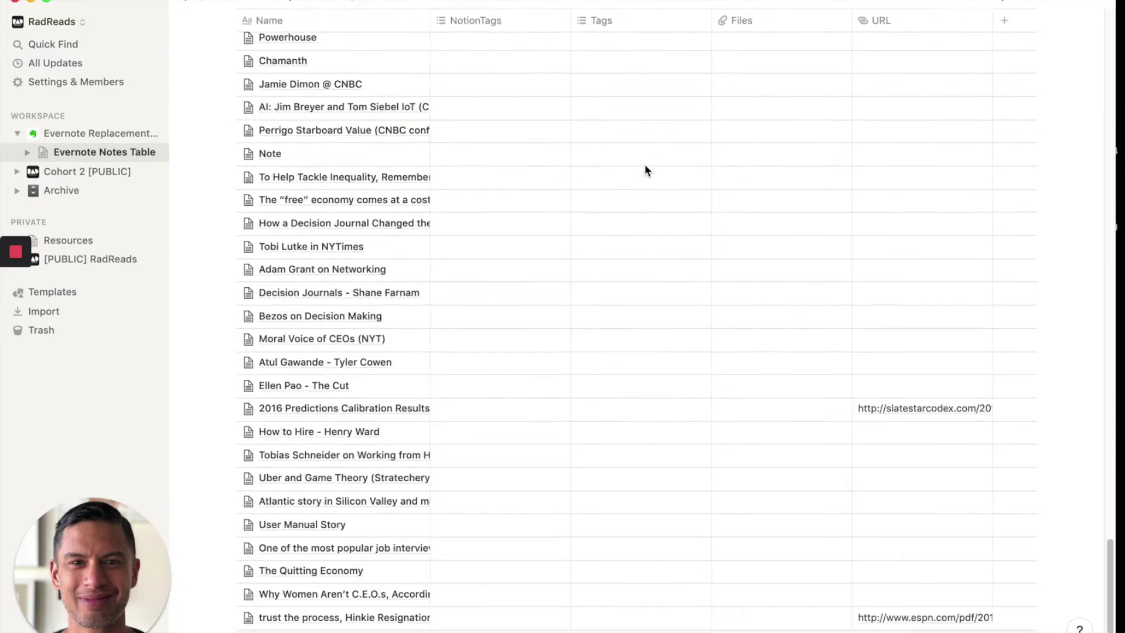
scroll(645, 168, up, 15)
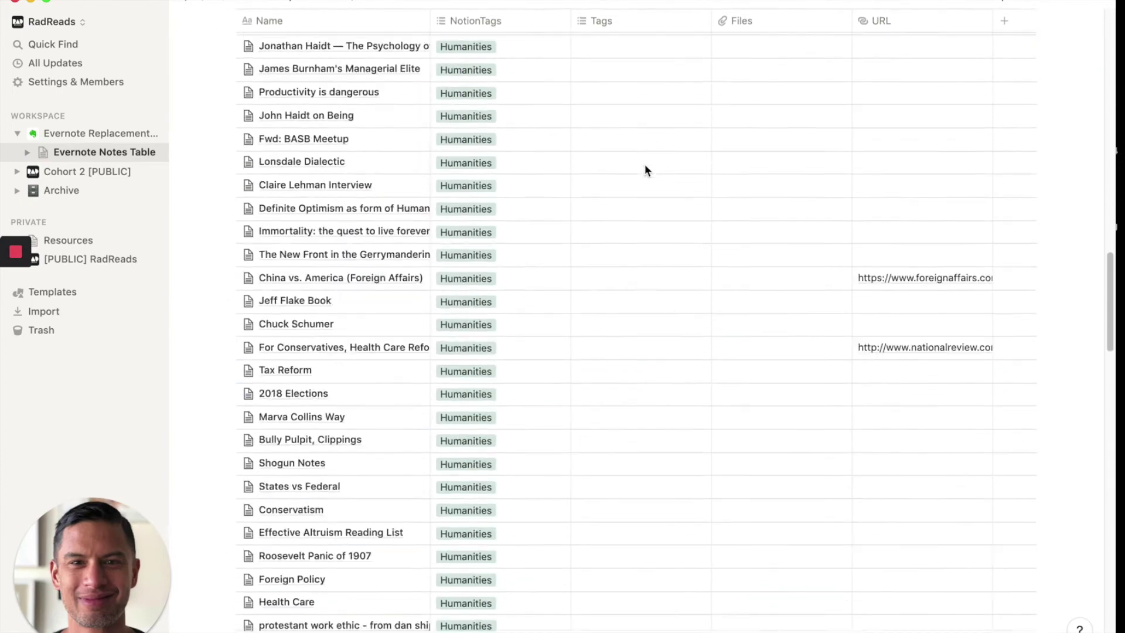
scroll(644, 170, down, 1)
scroll(644, 170, up, 4)
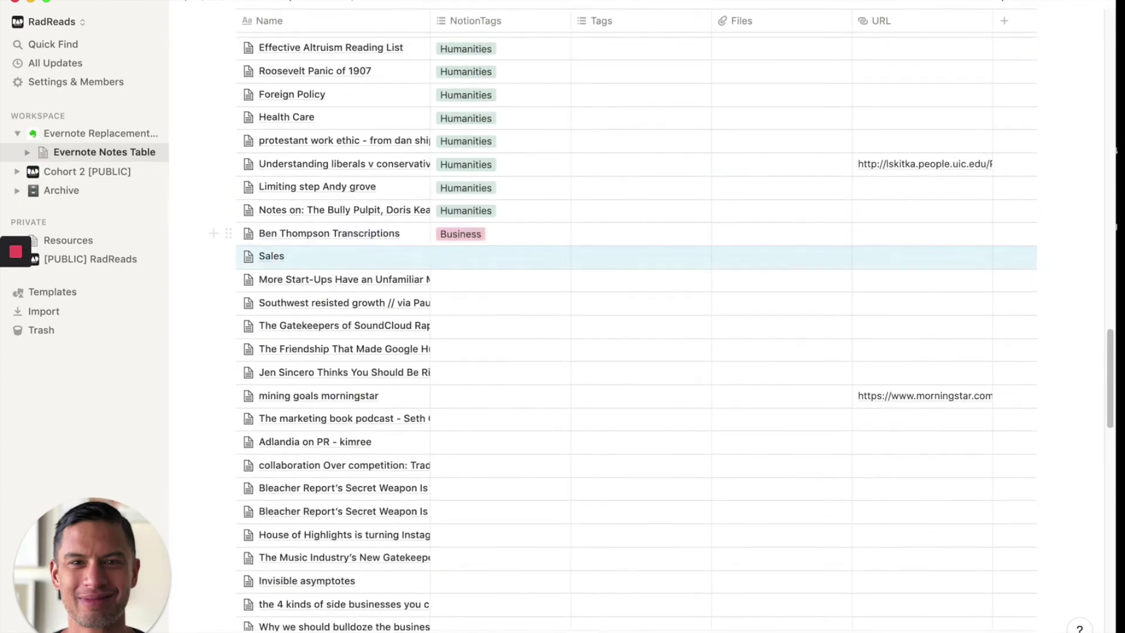
click(529, 228)
key(Escape)
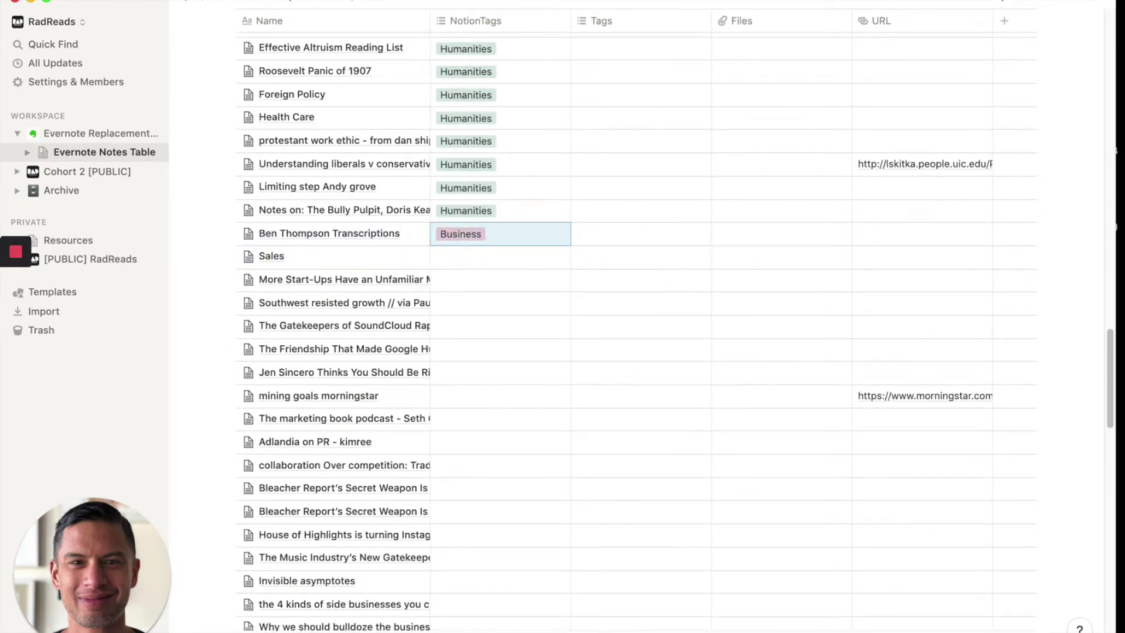
key(Down)
key(shift+Down)
key(shift+Down)
key(shift+Down)
key(shift+Down)
key(shift+Down)
key(shift+Down)
key(shift+Down)
key(shift+Down)
key(shift+Down)
key(shift+Down)
key(shift+Down)
key(shift+Down)
key(shift+Down)
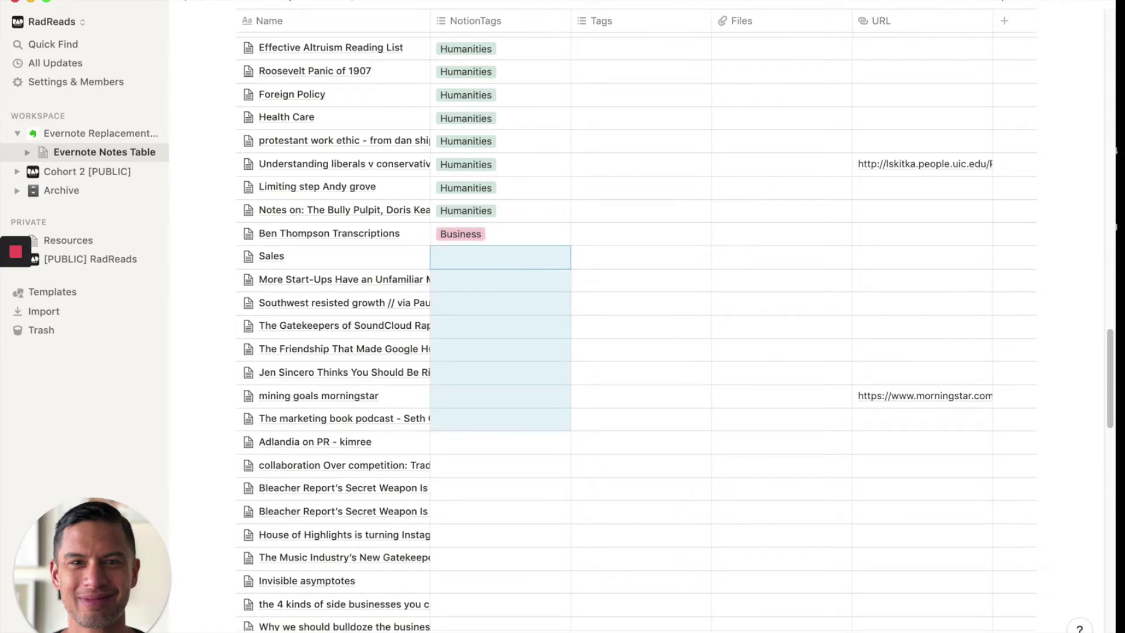
key(shift+Down)
key(shift+Down)
key(shift+Down)
key(shift+Down)
key(shift+Down)
key(shift+Down)
key(shift+Down)
key(shift+Down)
key(shift+Down)
key(shift+Down)
key(shift+Down)
key(shift+Down)
key(shift+Down)
key(shift+Down)
key(shift+Down)
key(shift+Down)
key(shift+Down)
key(shift+Down)
key(shift+Down)
key(shift+Down)
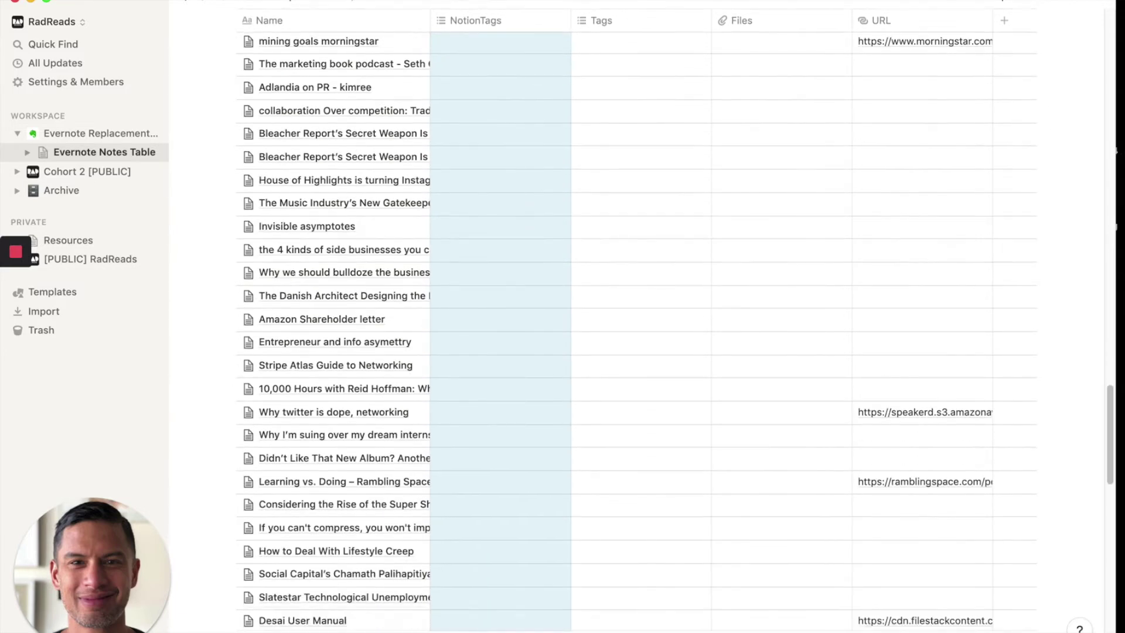
key(shift+Down)
key(shift+Down)
key(shift+Down)
key(shift+Down)
key(shift+Down)
key(shift+Down)
key(shift+Down)
key(shift+Down)
key(shift+Down)
key(shift+Down)
key(shift+Down)
key(shift+Down)
key(shift+Down)
key(shift+Down)
key(shift+Down)
key(shift+Down)
key(shift+Down)
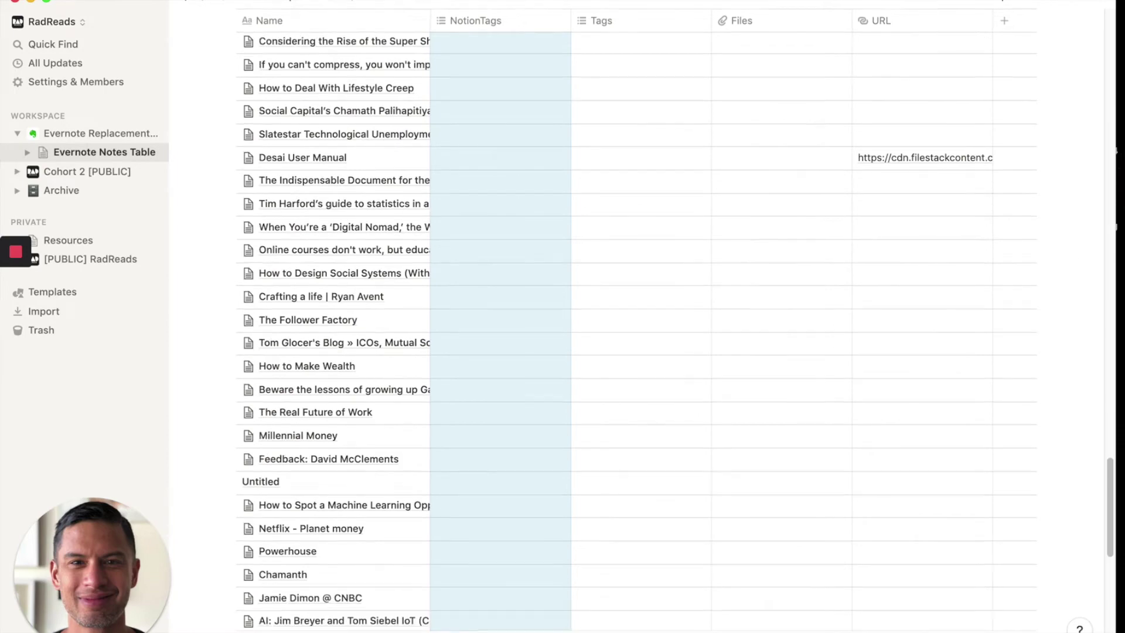
key(shift+Down)
key(shift+Down)
key(shift+Down)
key(shift+Down)
key(shift+Down)
key(shift+Down)
key(shift+Down)
key(shift+Down)
key(shift+Down)
key(shift+Down)
key(shift+Down)
key(shift+Down)
key(shift+Down)
key(shift+Down)
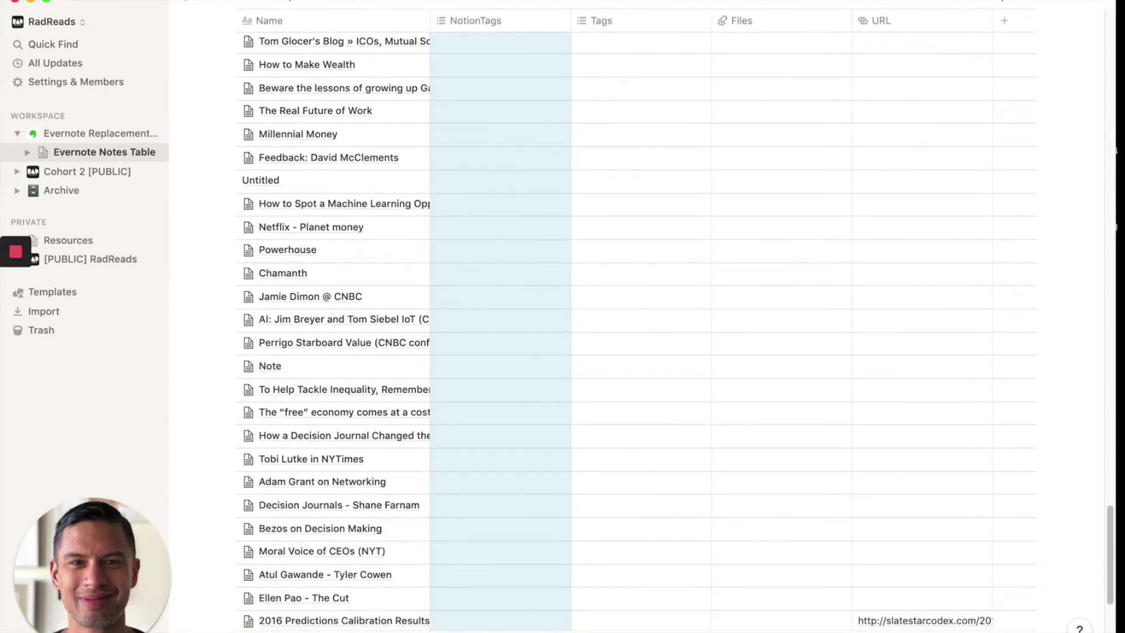
key(shift+Down)
key(shift+Down)
key(shift+Down)
key(shift+Down)
key(shift+Down)
key(shift+Down)
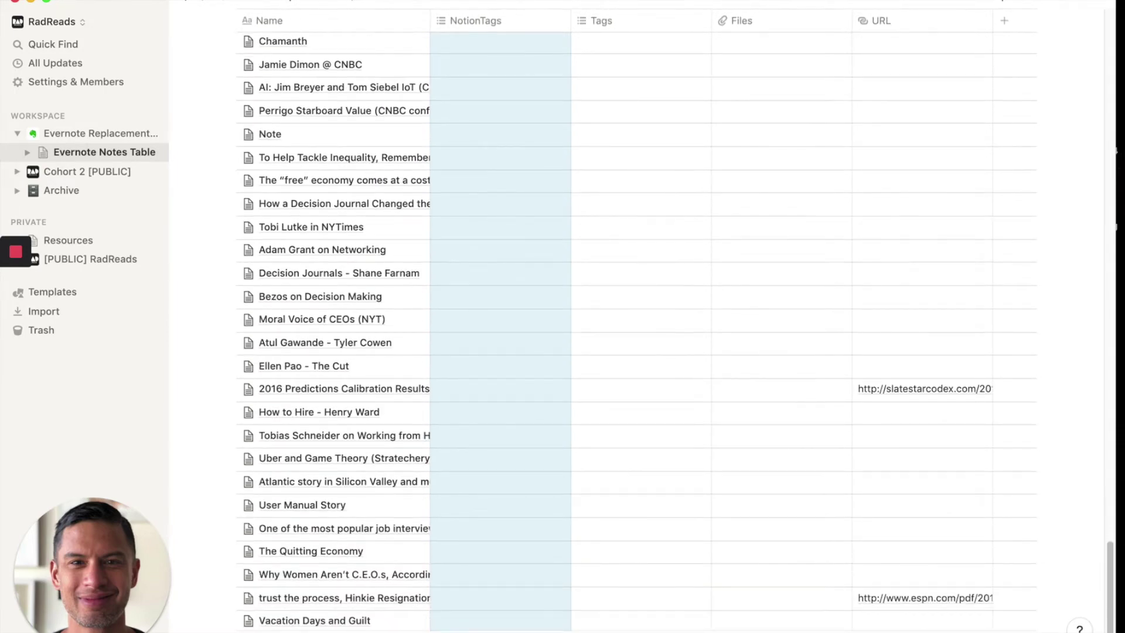
scroll(636, 328, up, 15)
scroll(635, 328, down, 15)
key(super+v)
scroll(606, 226, down, 3)
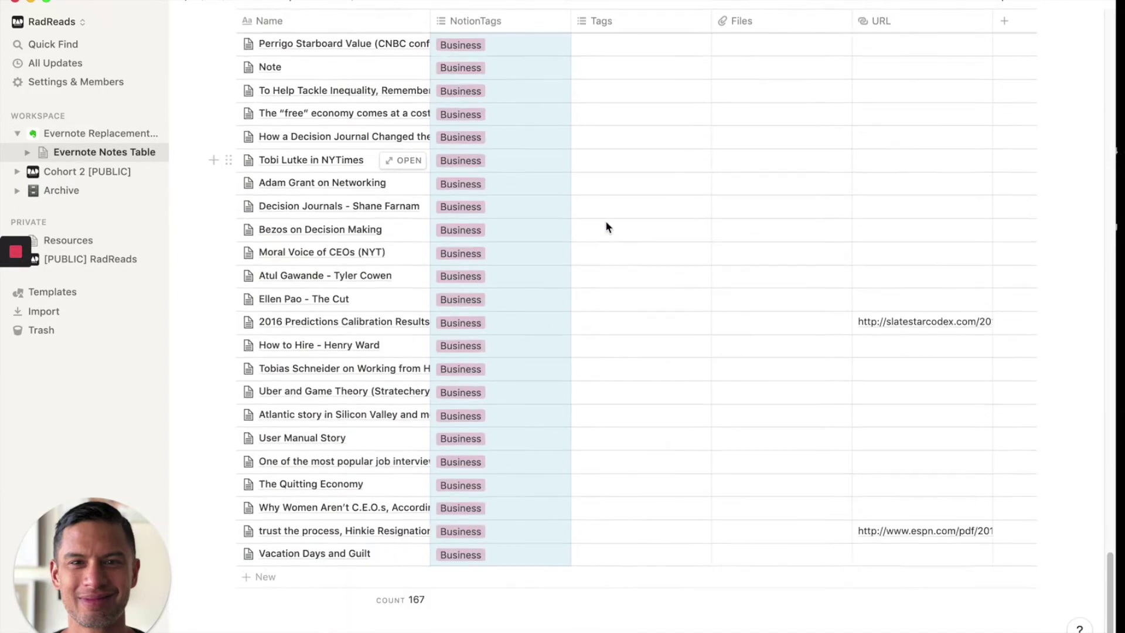
scroll(303, 409, up, 15)
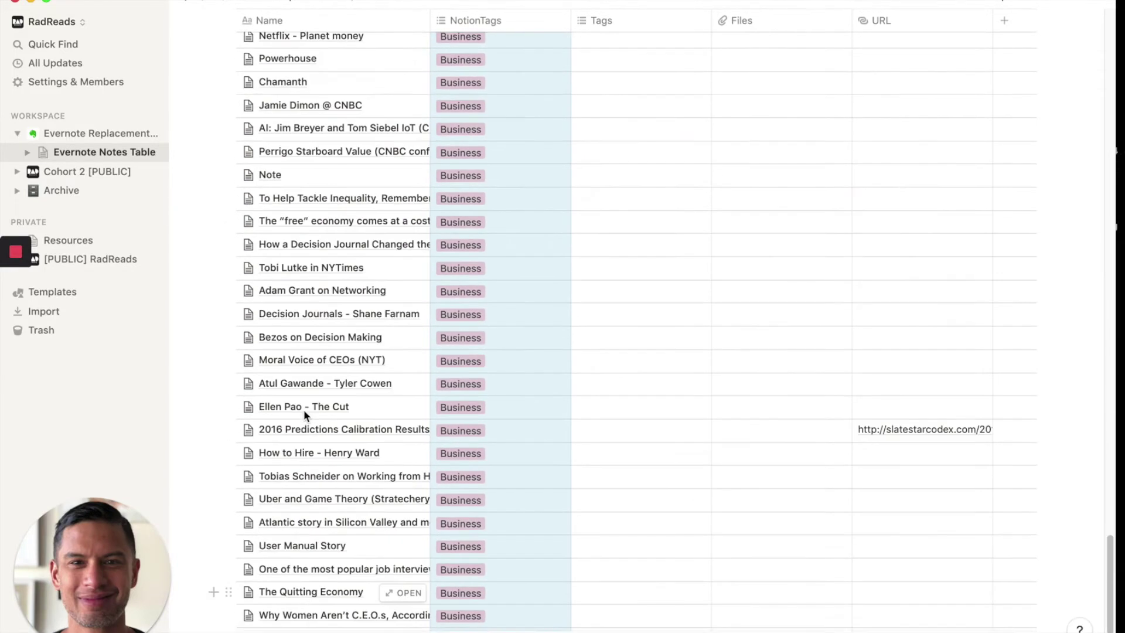
scroll(303, 410, up, 20)
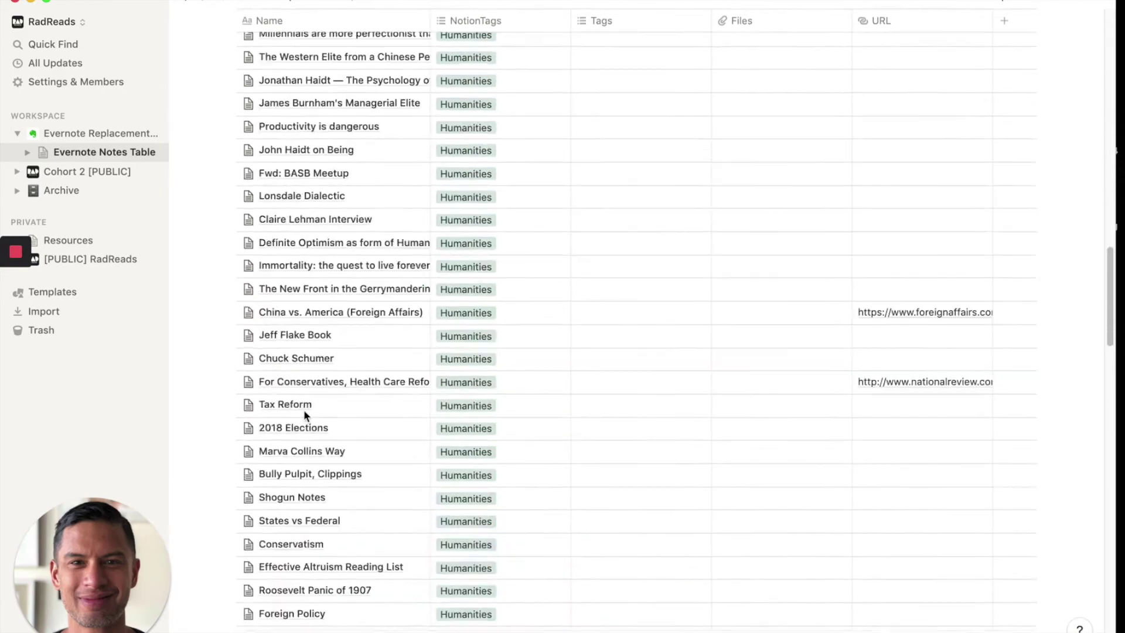
mouse_move(18, 246)
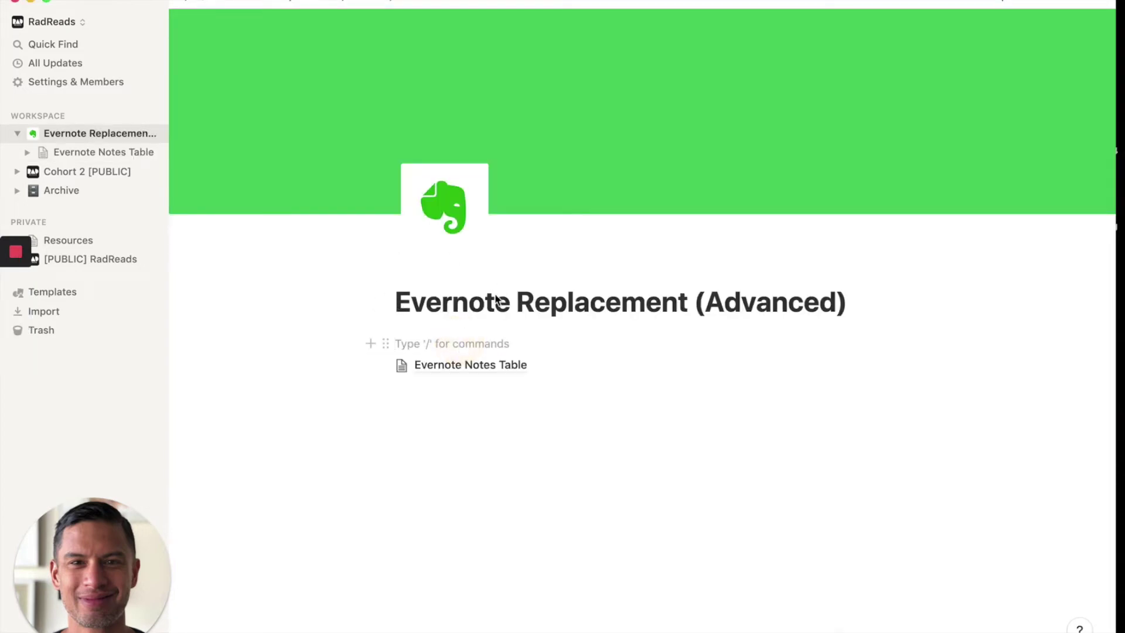
Step: Insert a linked database block showing the Evernote Notes Table, found by searching 'eve'
mouse_move(589, 203)
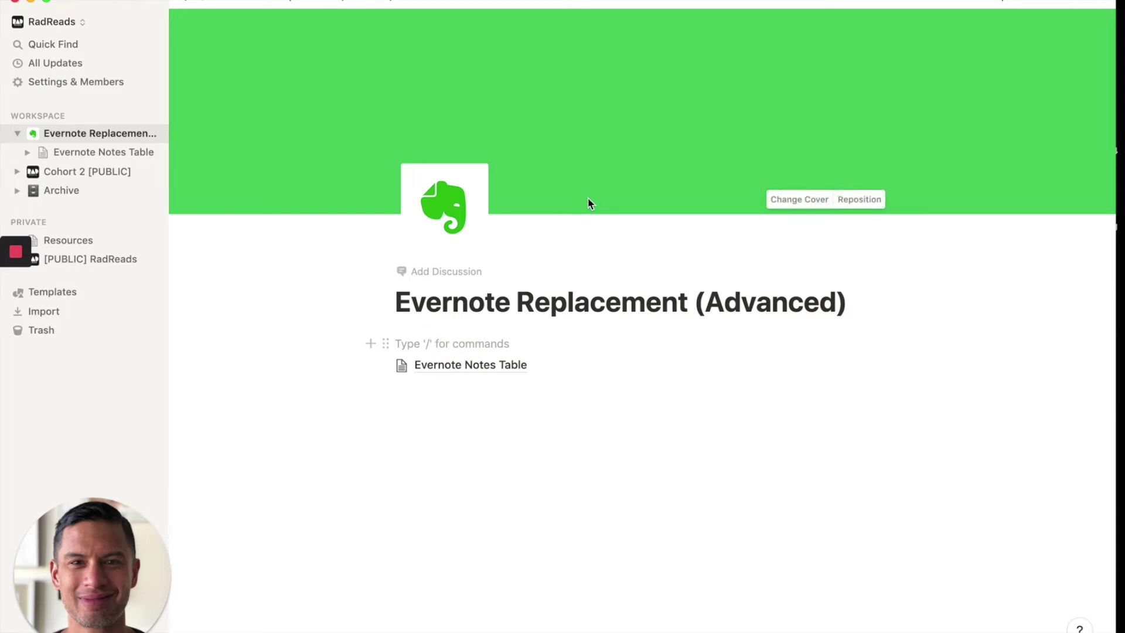
click(374, 343)
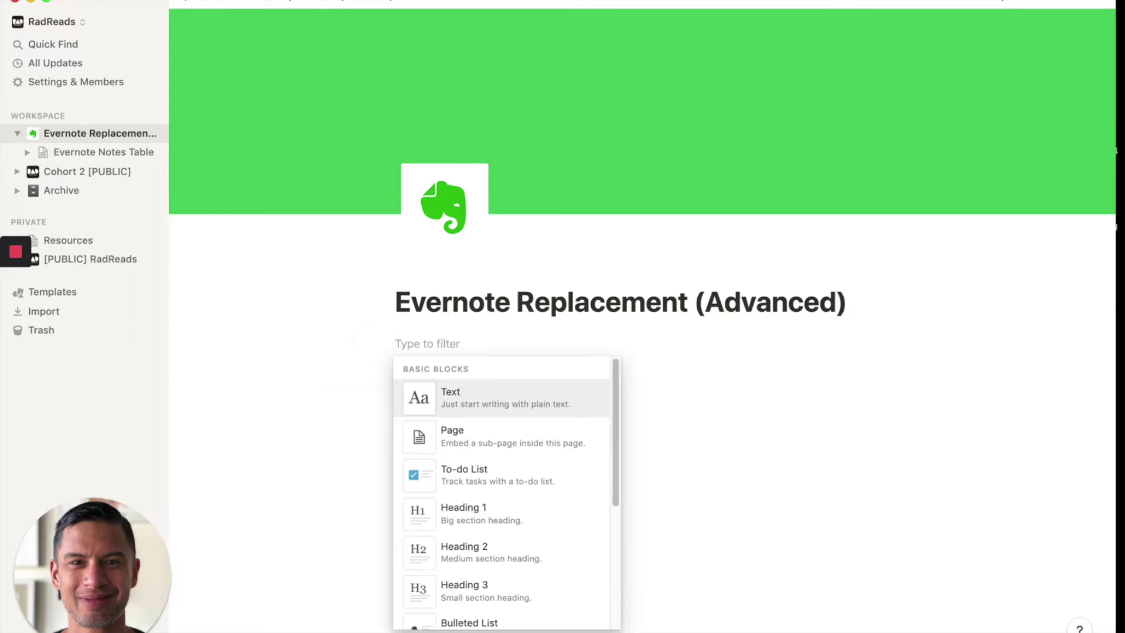
text(c)
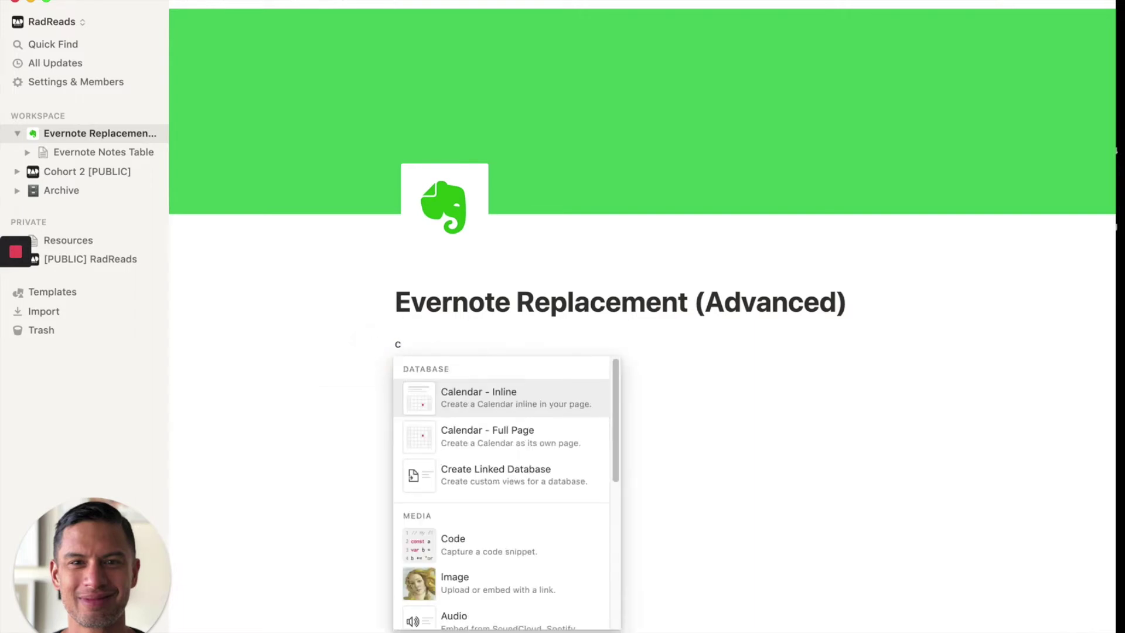
click(463, 479)
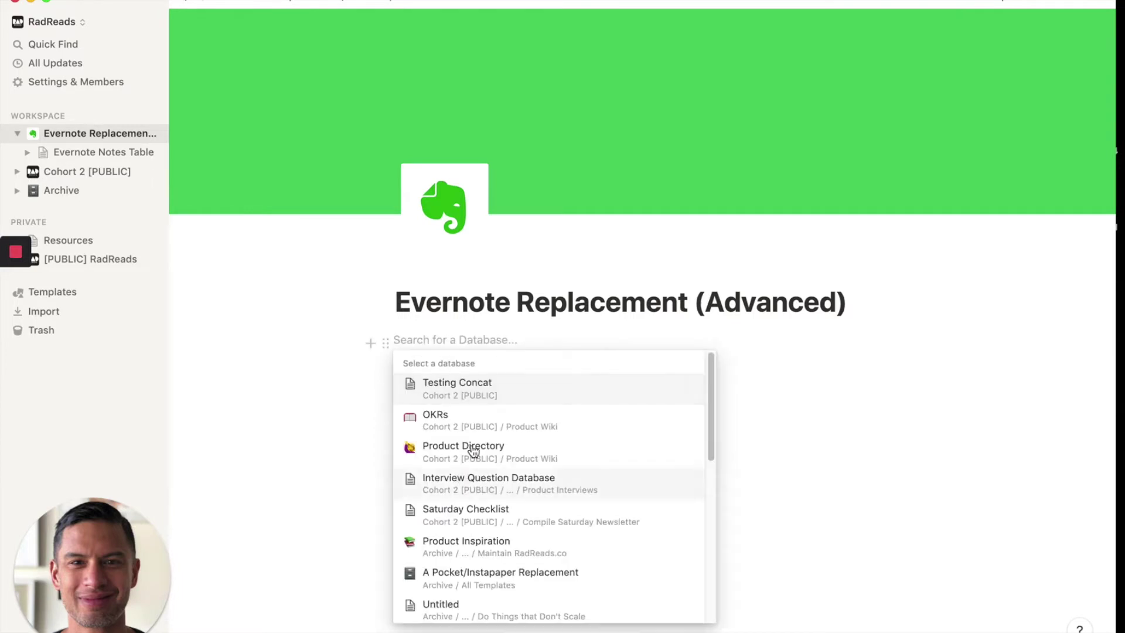
text(eve)
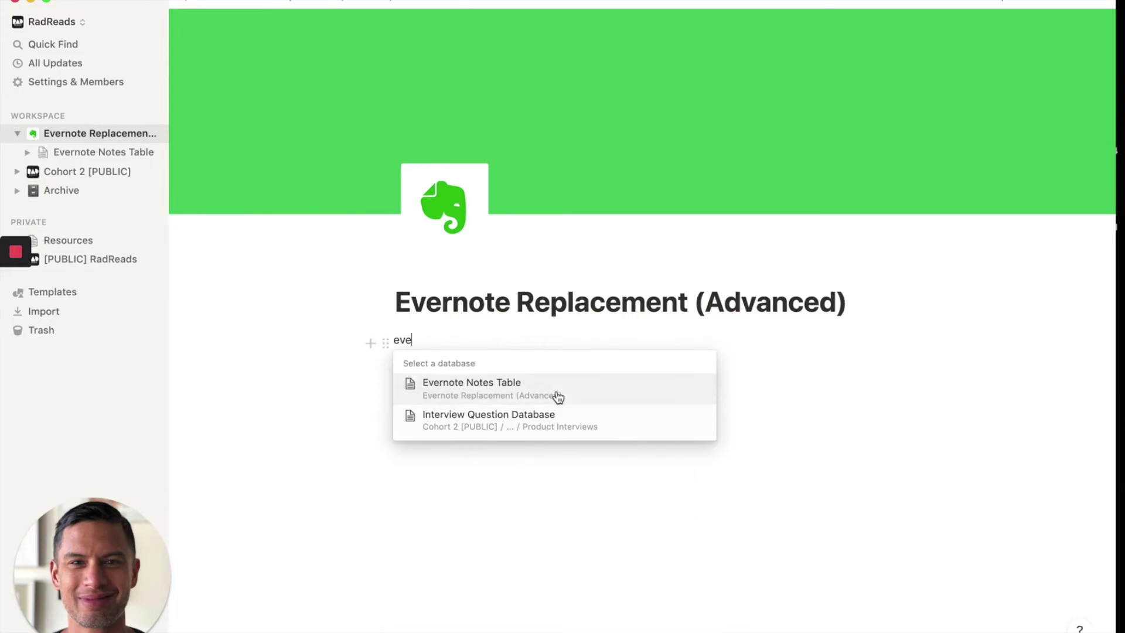
click(557, 393)
scroll(609, 331, down, 10)
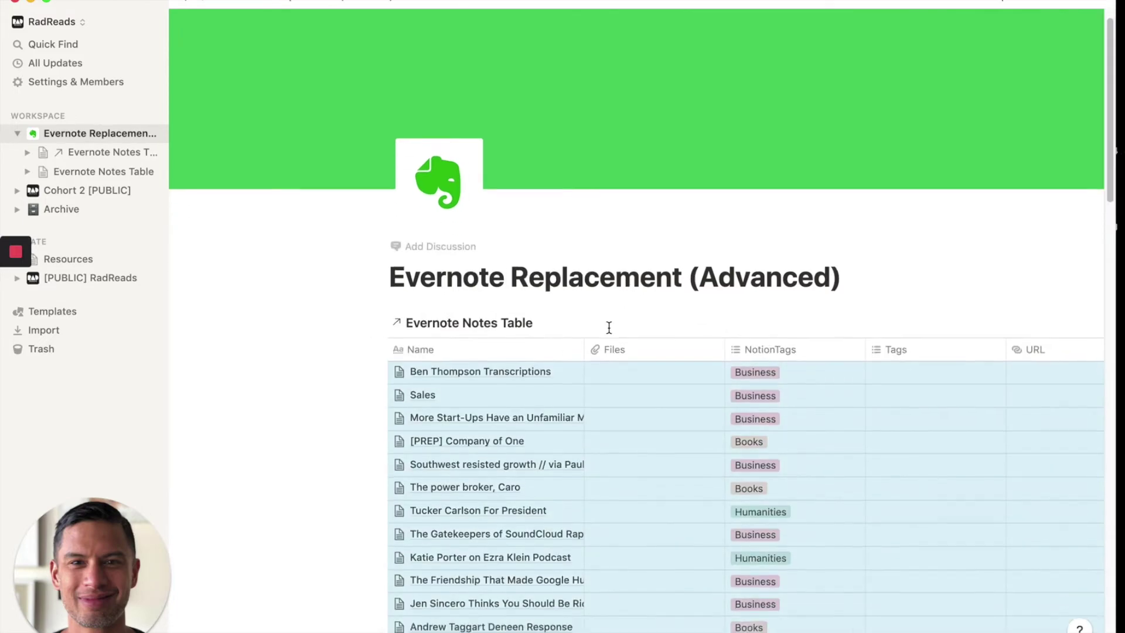
scroll(610, 331, down, 8)
scroll(609, 328, up, 15)
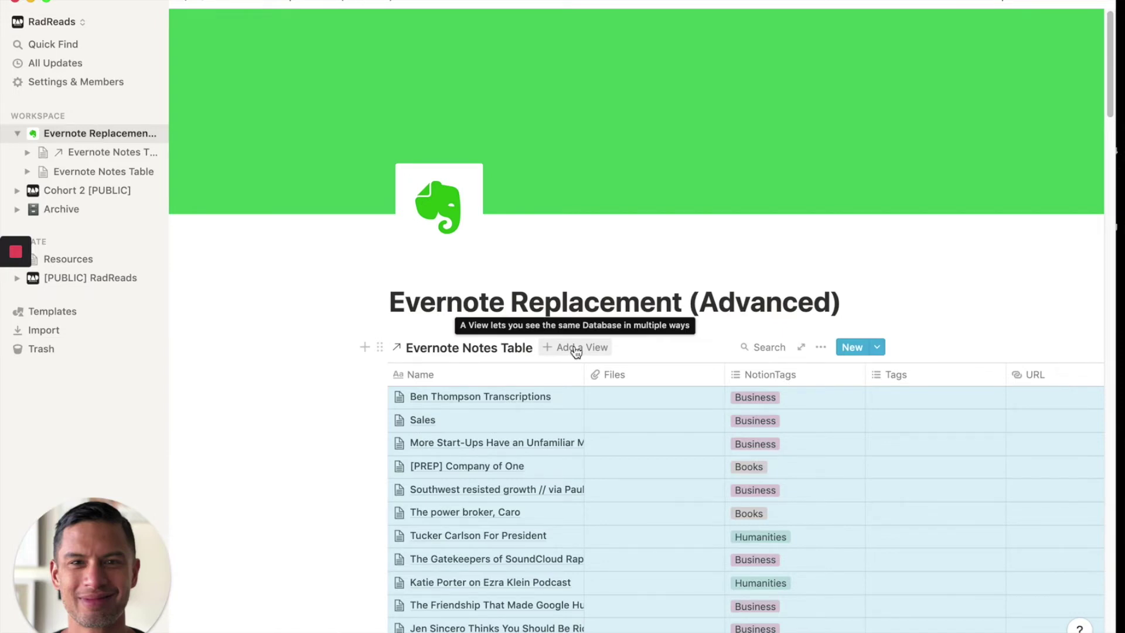
Step: Make the page full width and hide the sidebar
click(1101, 13)
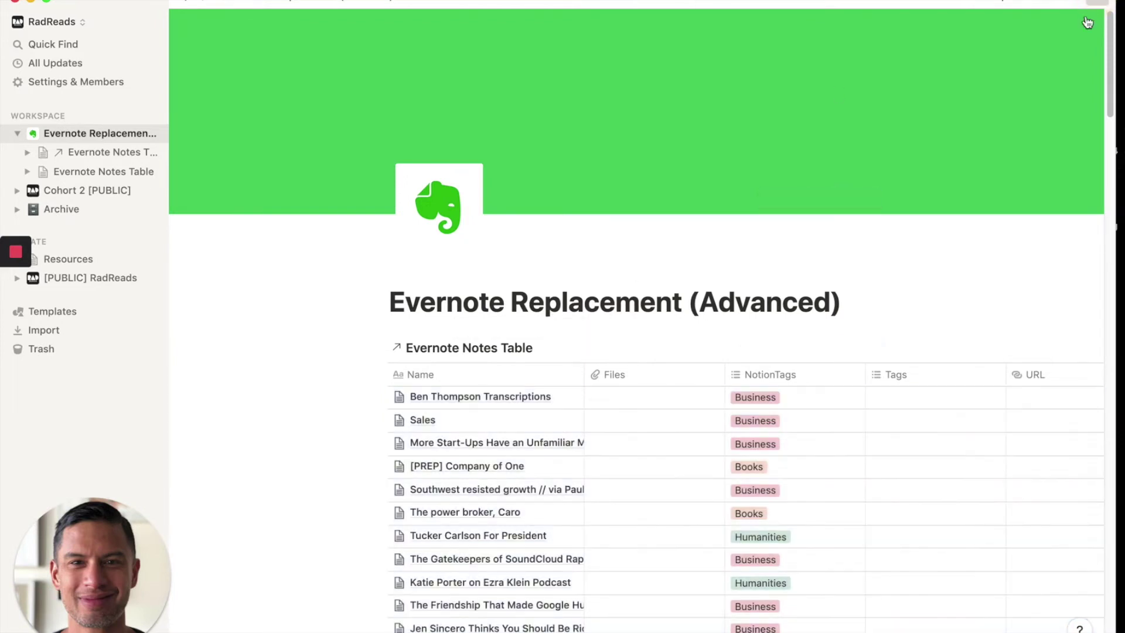
click(1087, 115)
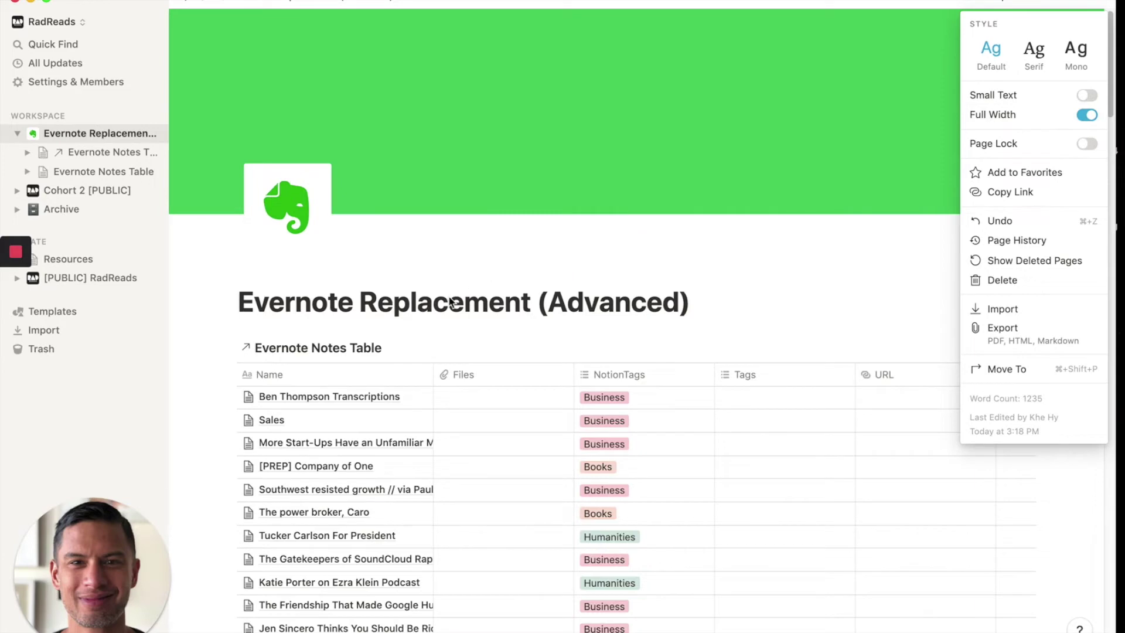
click(497, 265)
key(super+backslash)
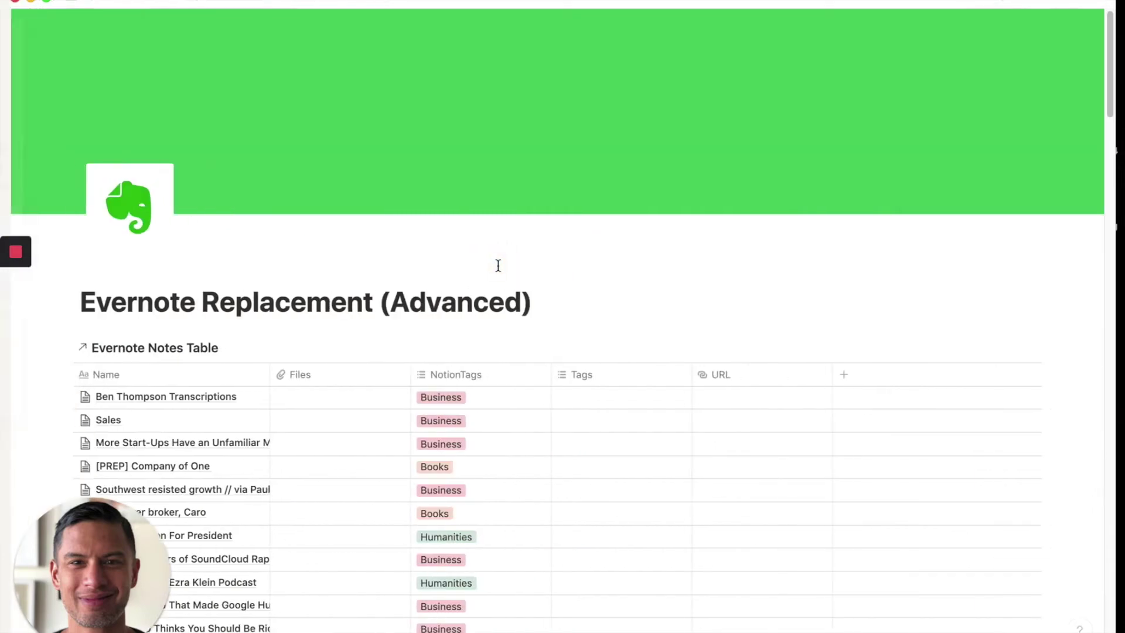
scroll(321, 424, down, 3)
scroll(321, 426, down, 10)
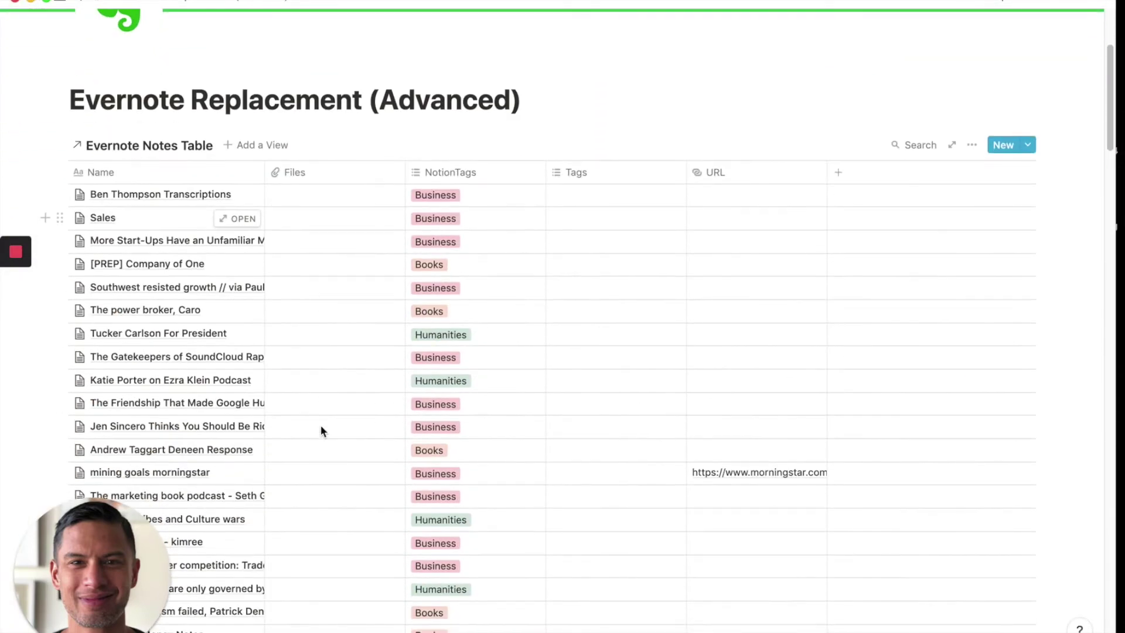
scroll(321, 427, up, 8)
scroll(321, 431, up, 4)
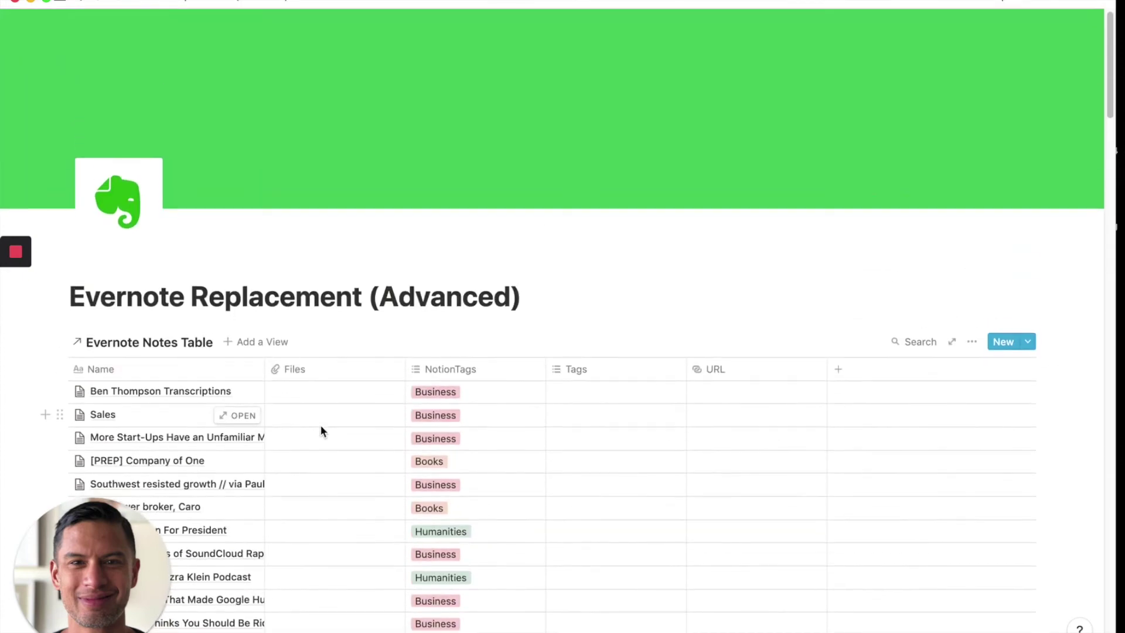
Step: Add a List layout view named List View to the linked notes table
click(260, 343)
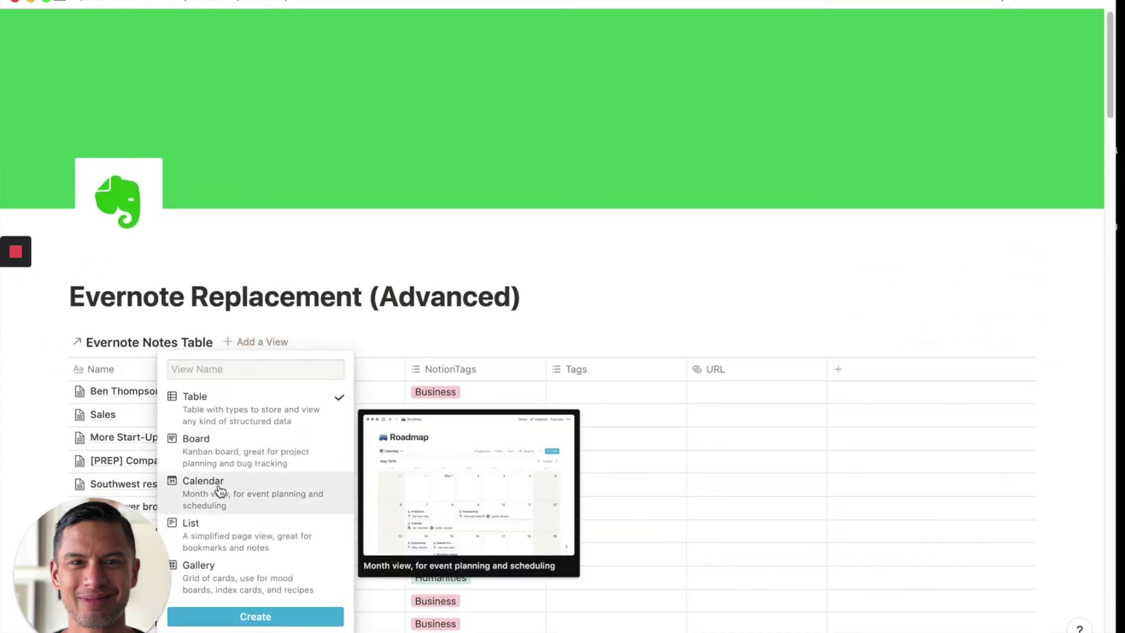
click(211, 545)
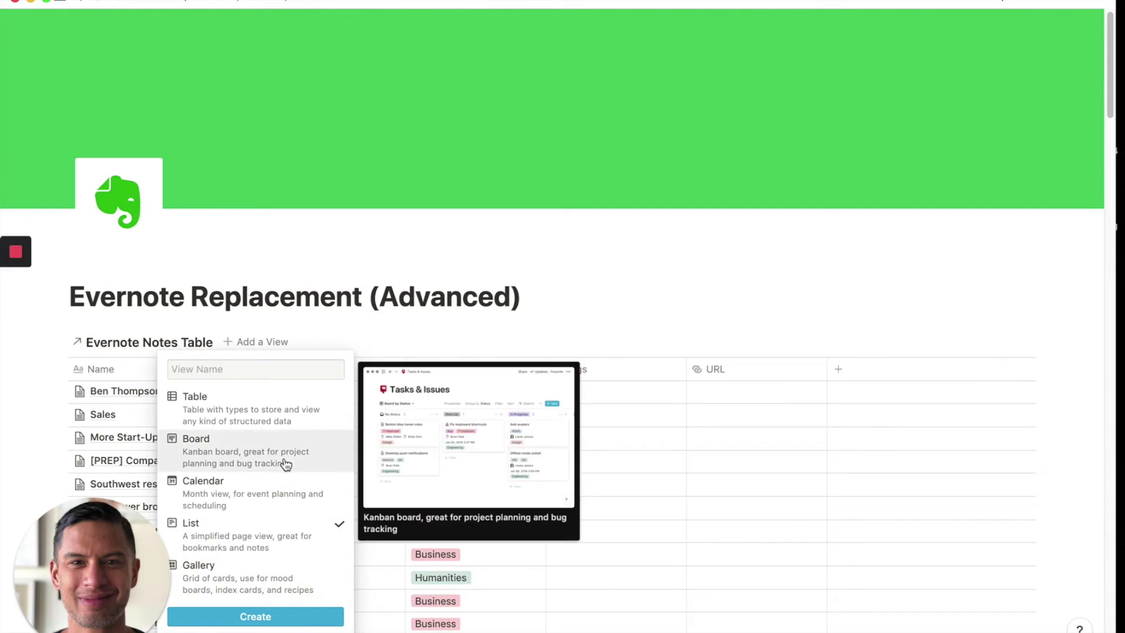
text(List View)
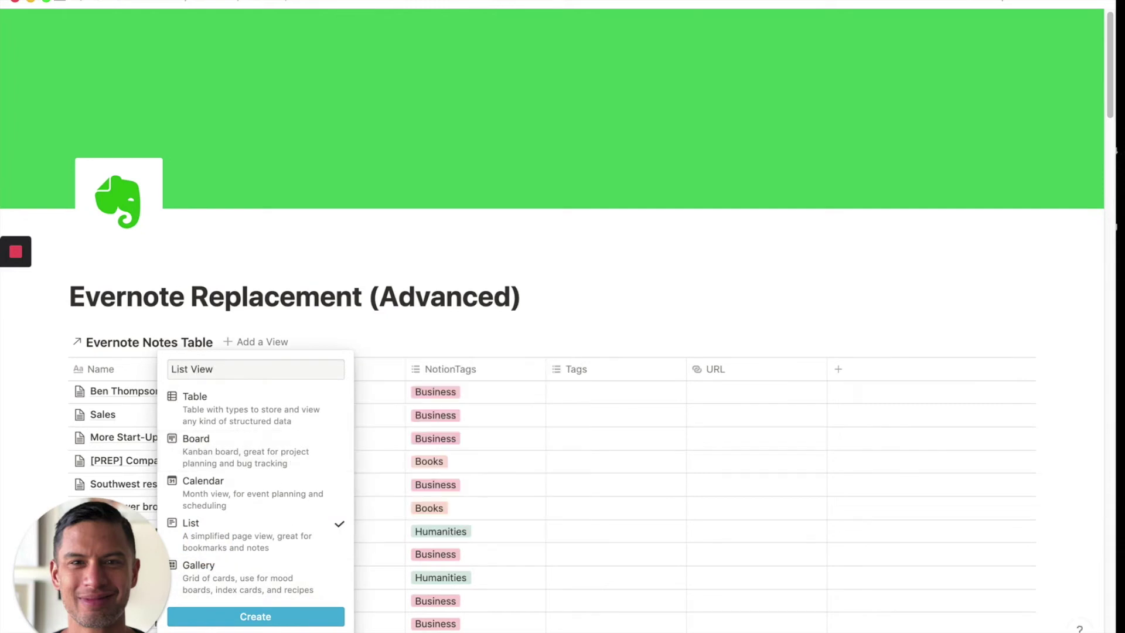
click(312, 616)
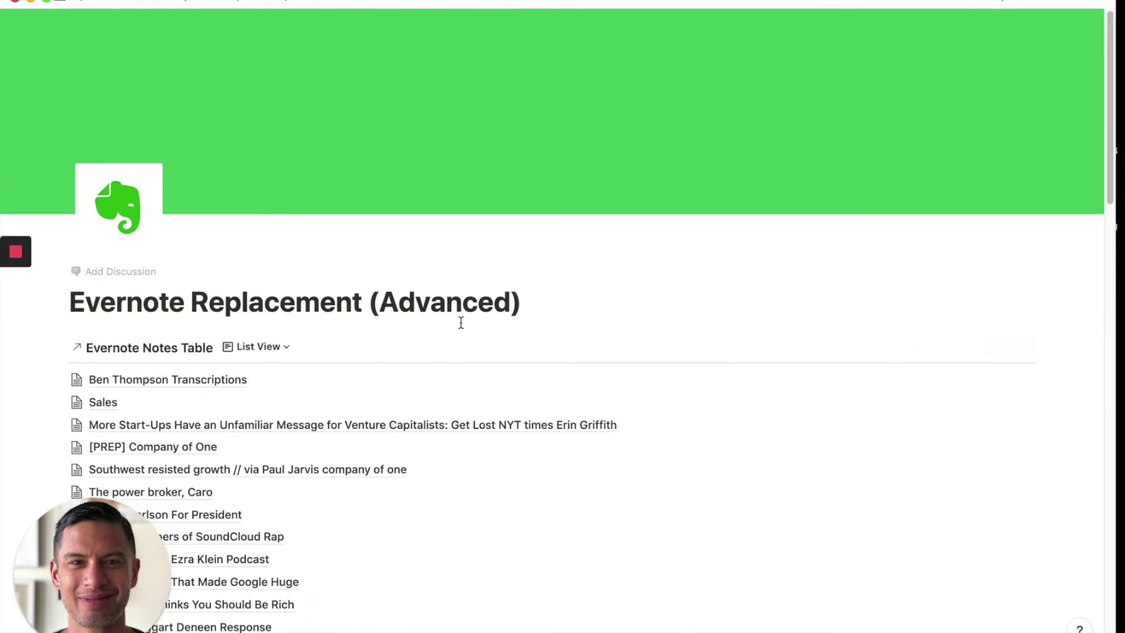
scroll(369, 382, down, 3)
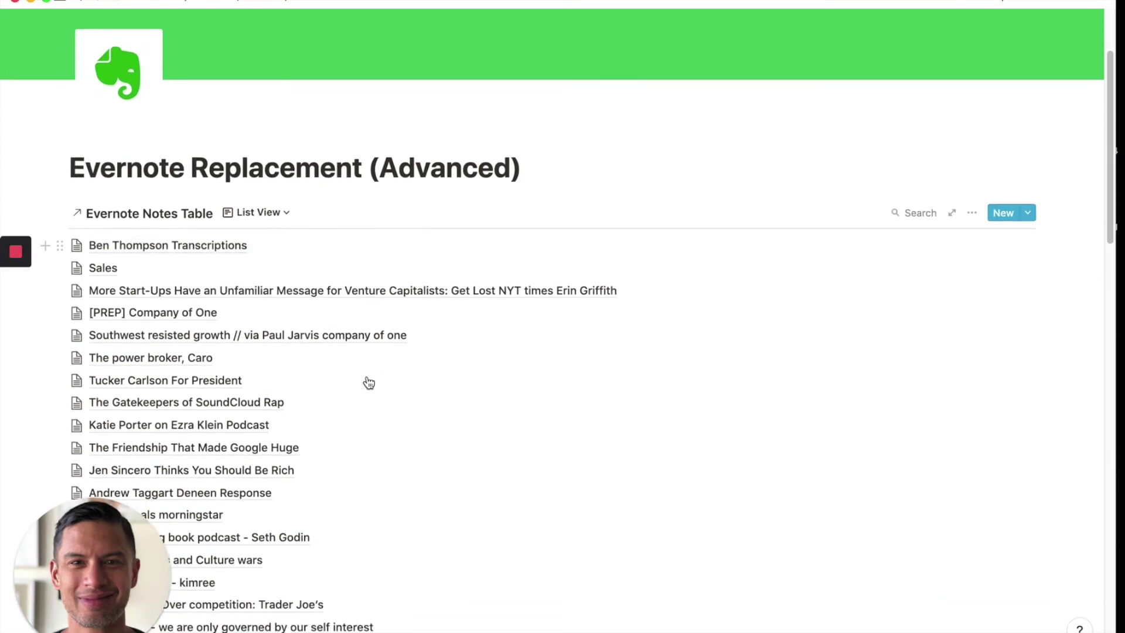
scroll(369, 382, down, 10)
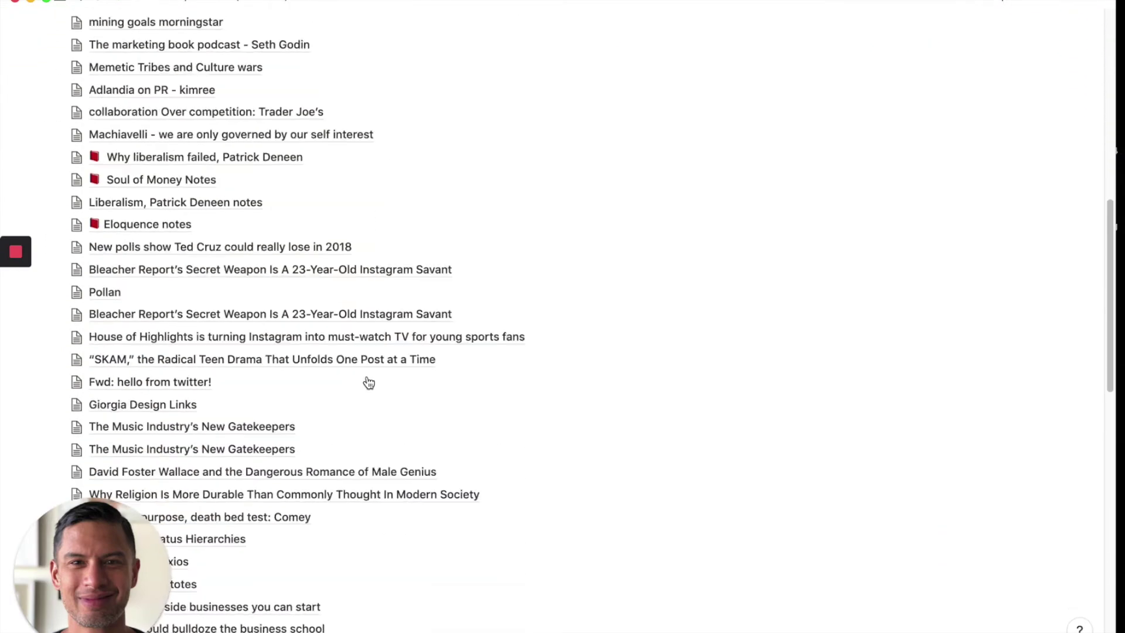
scroll(369, 382, down, 10)
scroll(369, 382, up, 20)
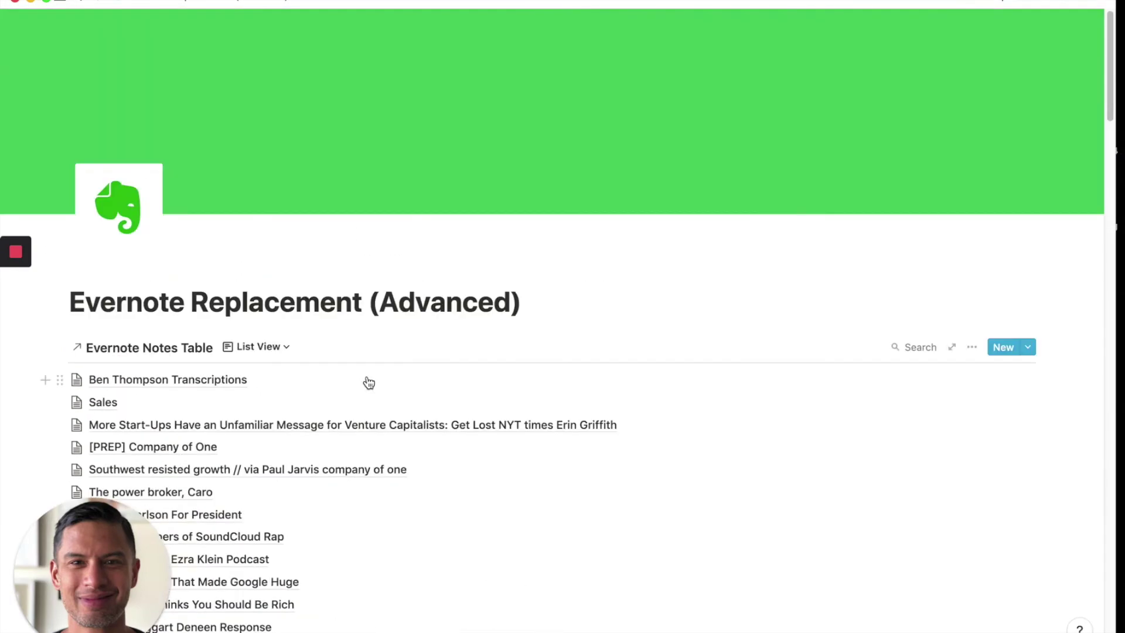
Step: Filter the List View to show only notes whose NotionTags contain Books
click(972, 348)
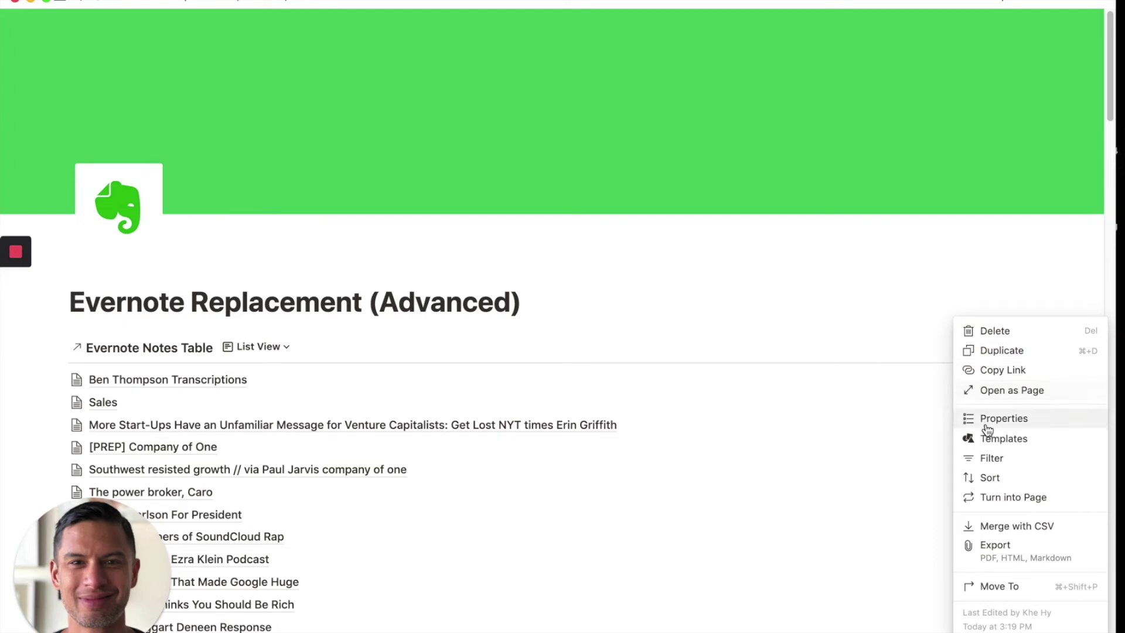
click(987, 457)
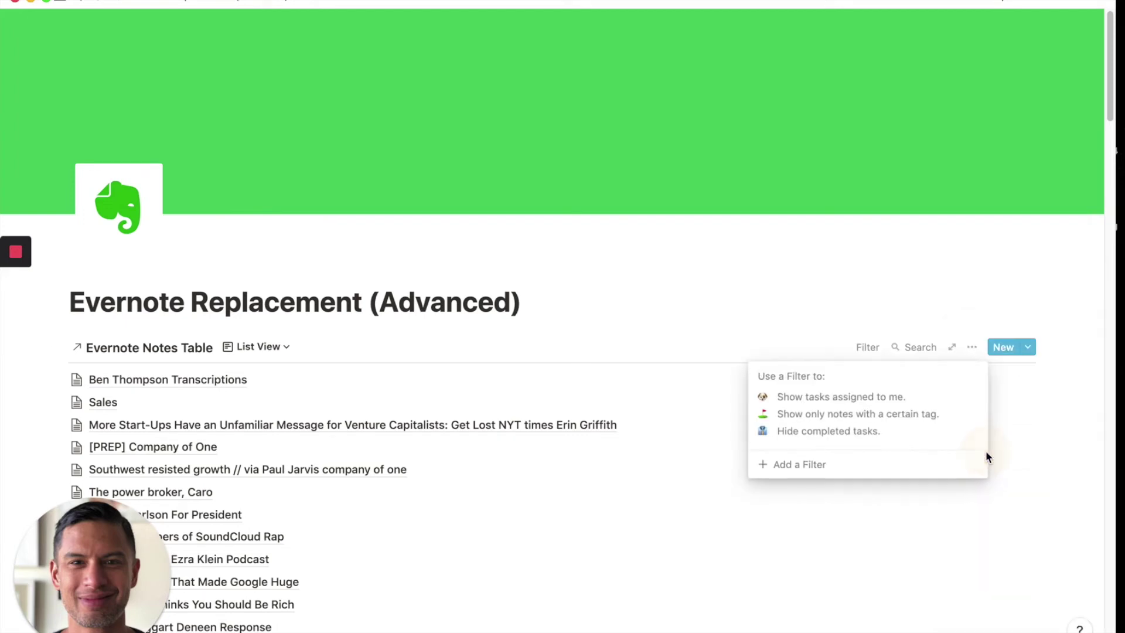
click(807, 467)
click(789, 379)
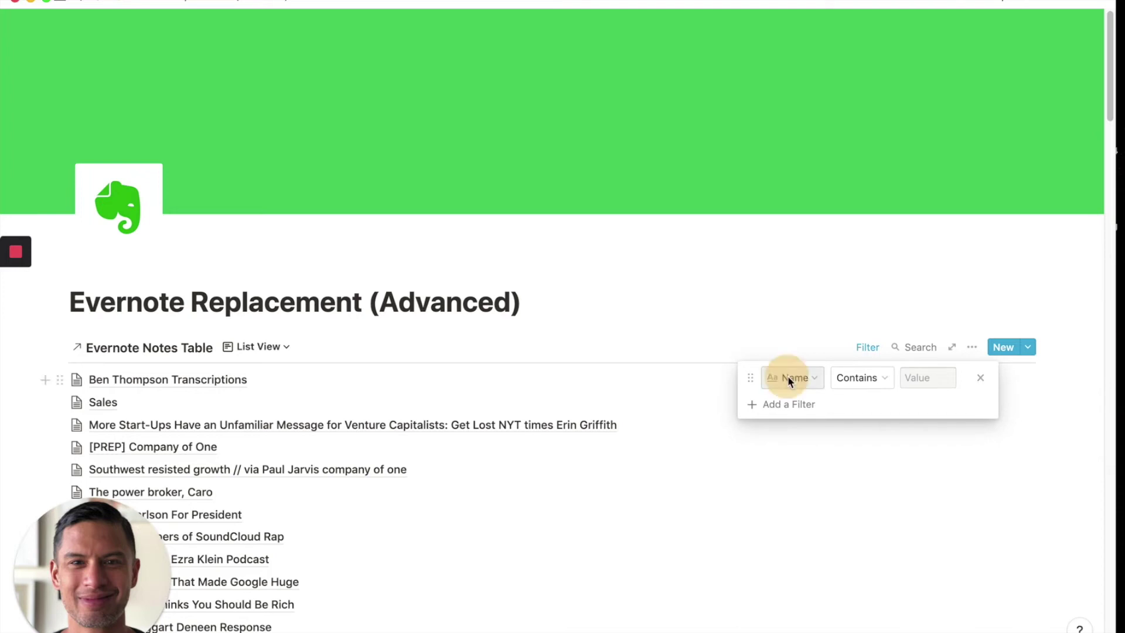
click(762, 477)
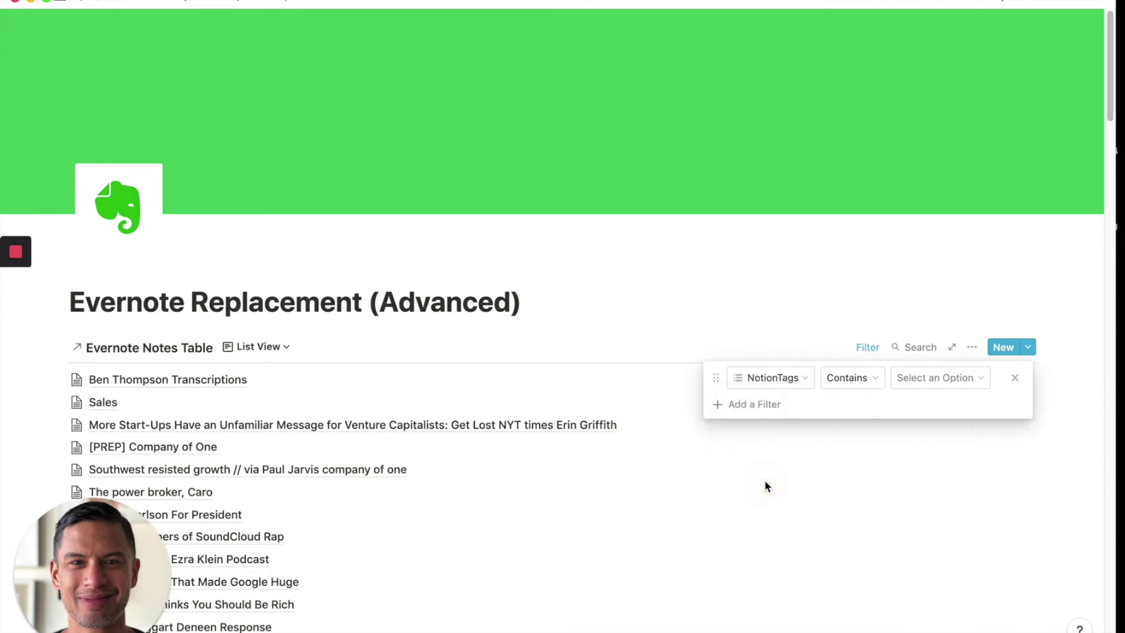
click(923, 379)
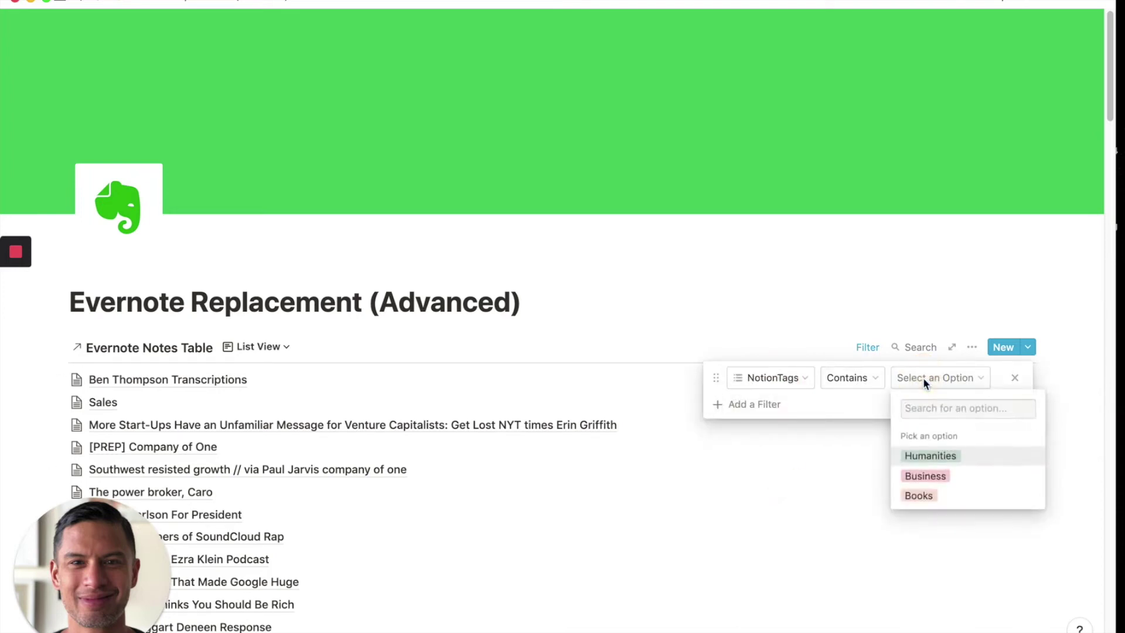
click(919, 499)
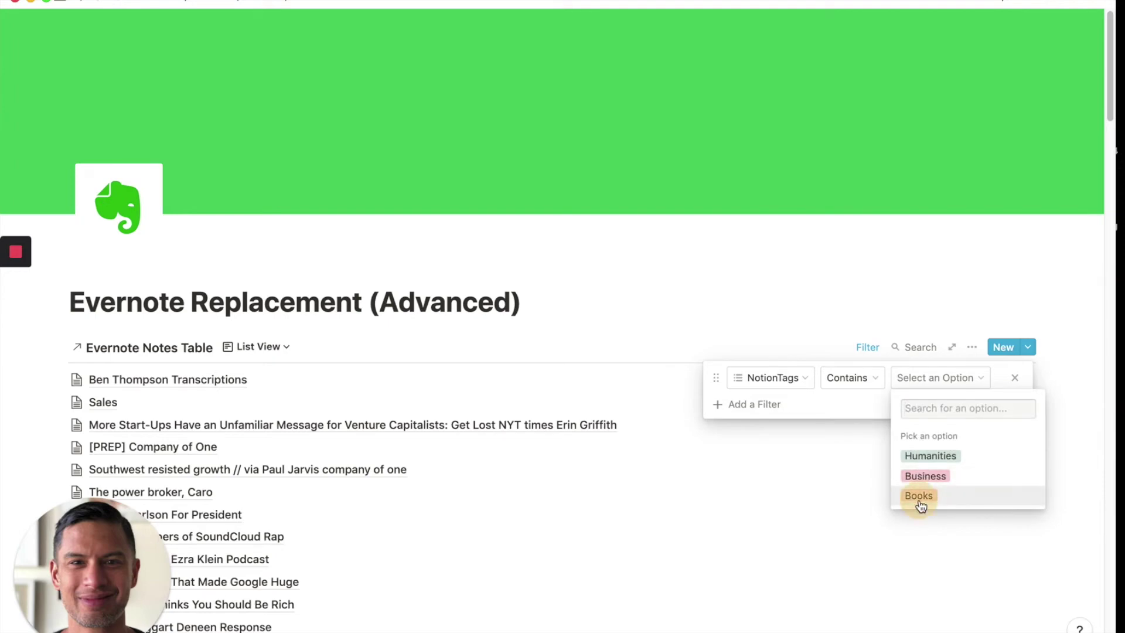
Step: Close the filter settings, then open and close the database options menu
click(796, 269)
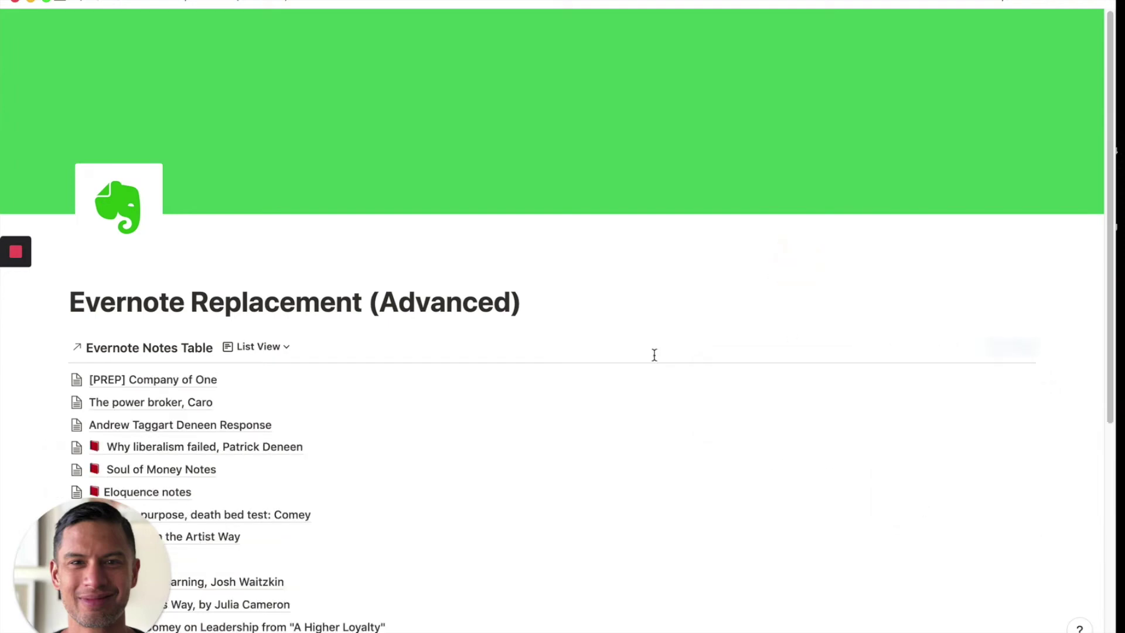
scroll(653, 353, down, 6)
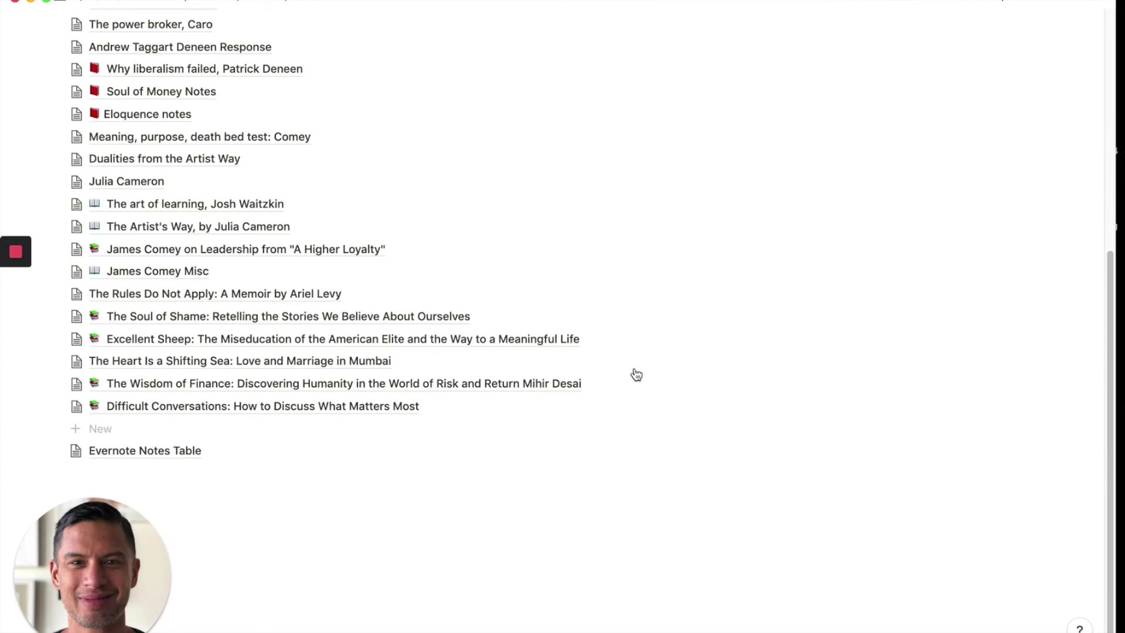
scroll(636, 374, up, 5)
scroll(637, 374, down, 4)
scroll(636, 374, up, 3)
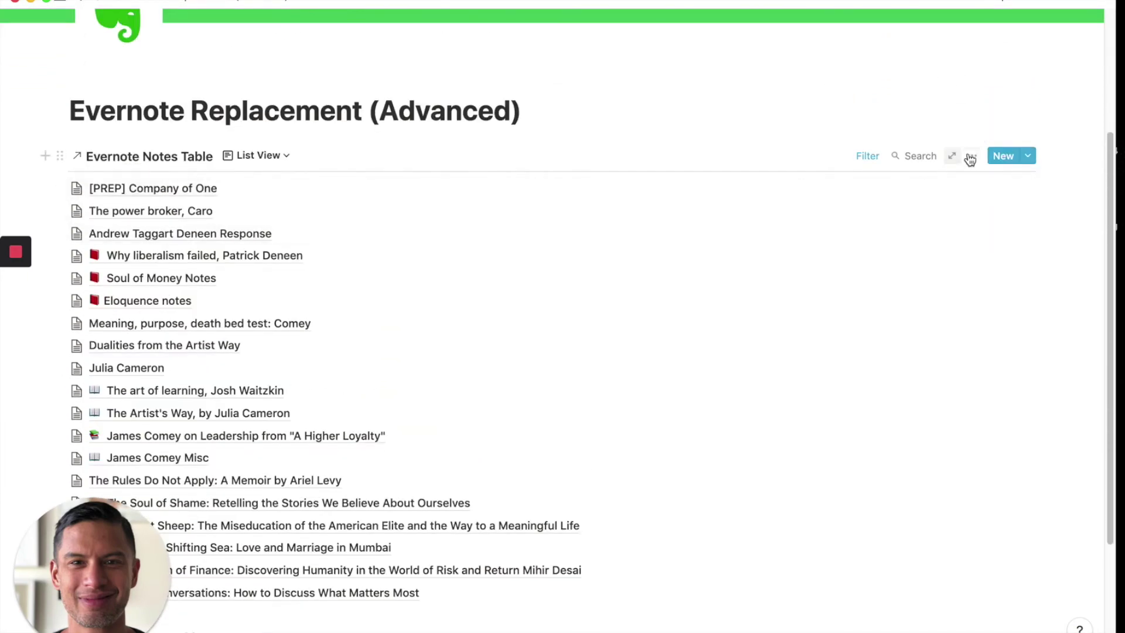
click(972, 156)
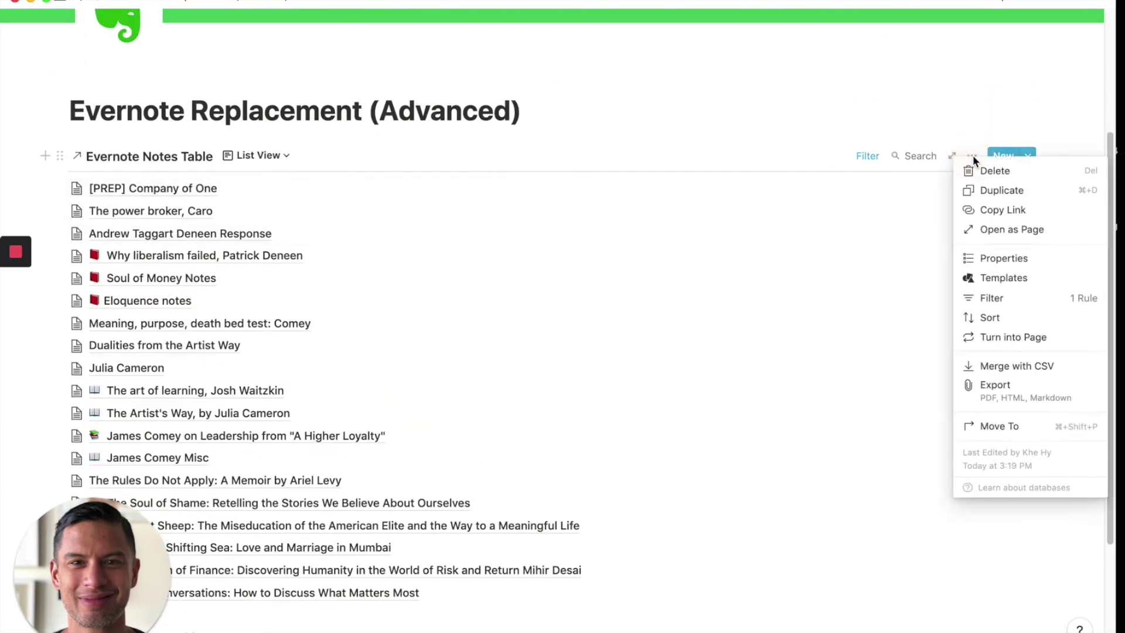
click(923, 126)
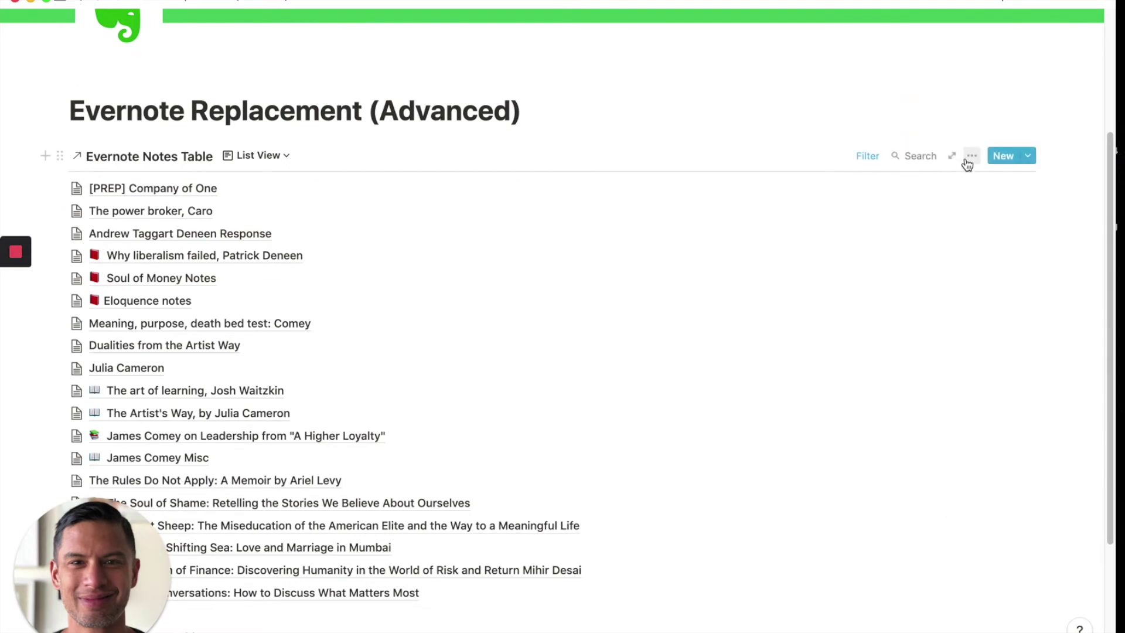
Step: Add a 'Books as List' line below the page title and turn it into a toggle
click(557, 114)
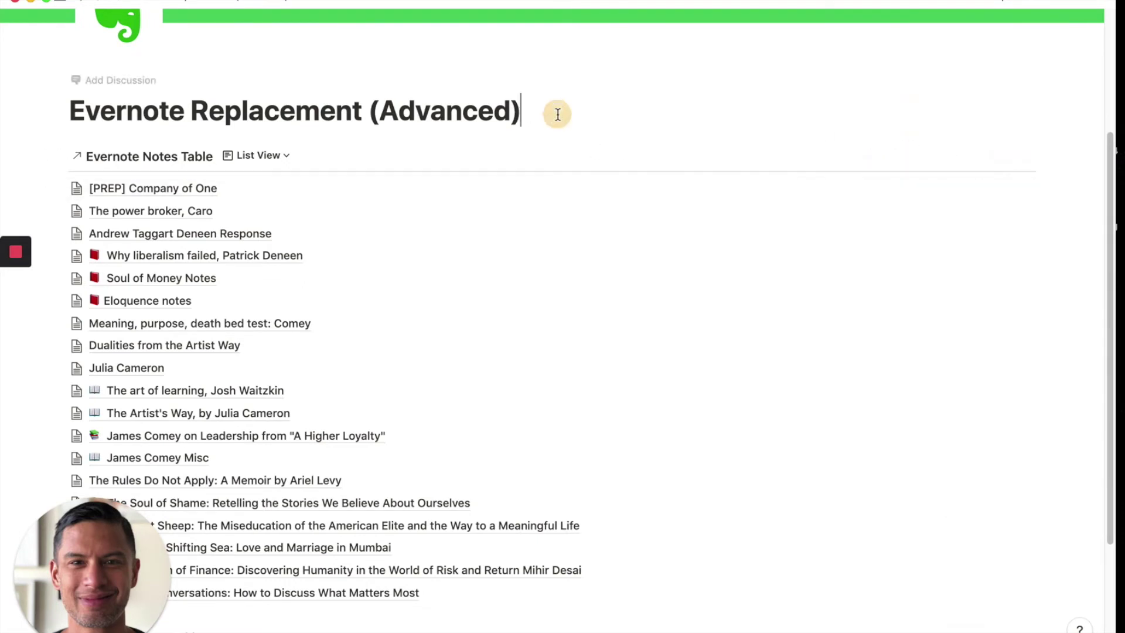
key(Return)
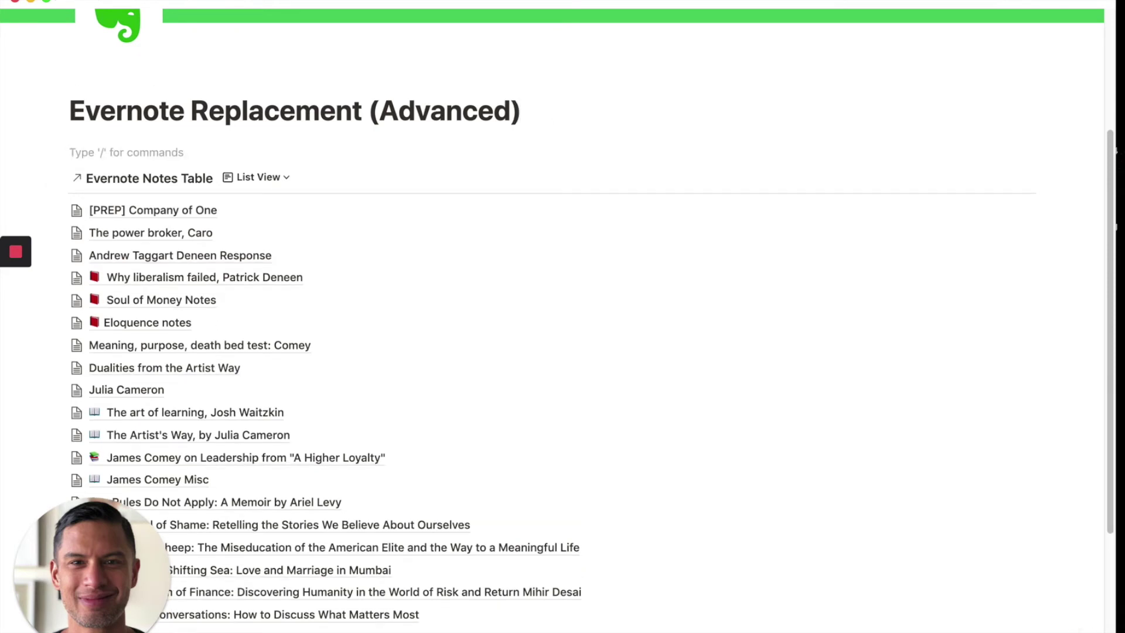
text(Boo)
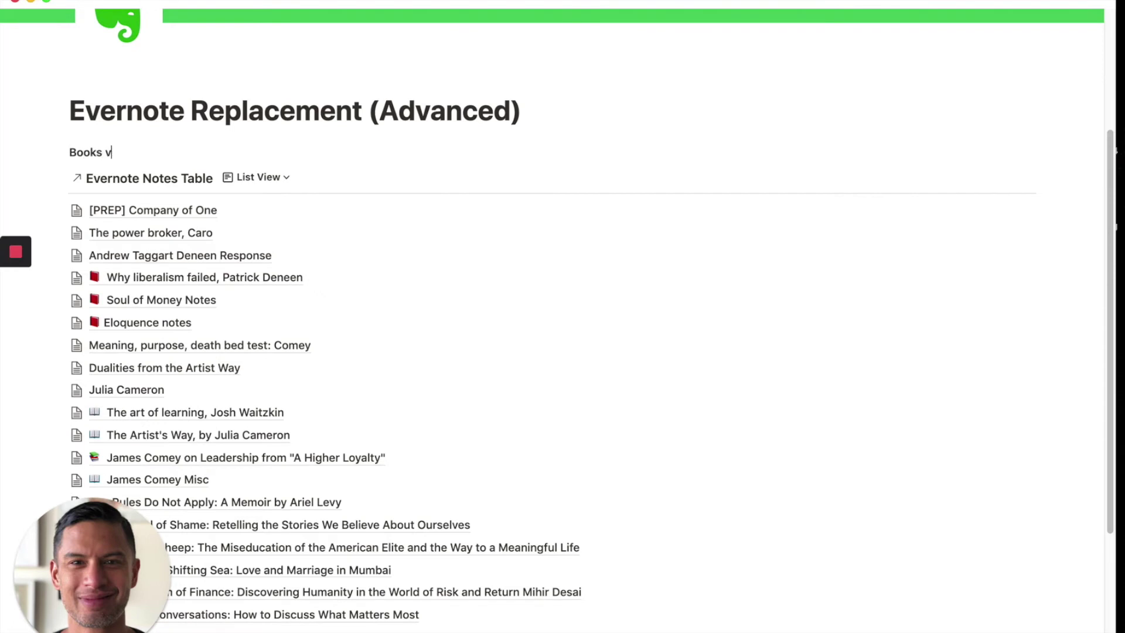
text(ks as List)
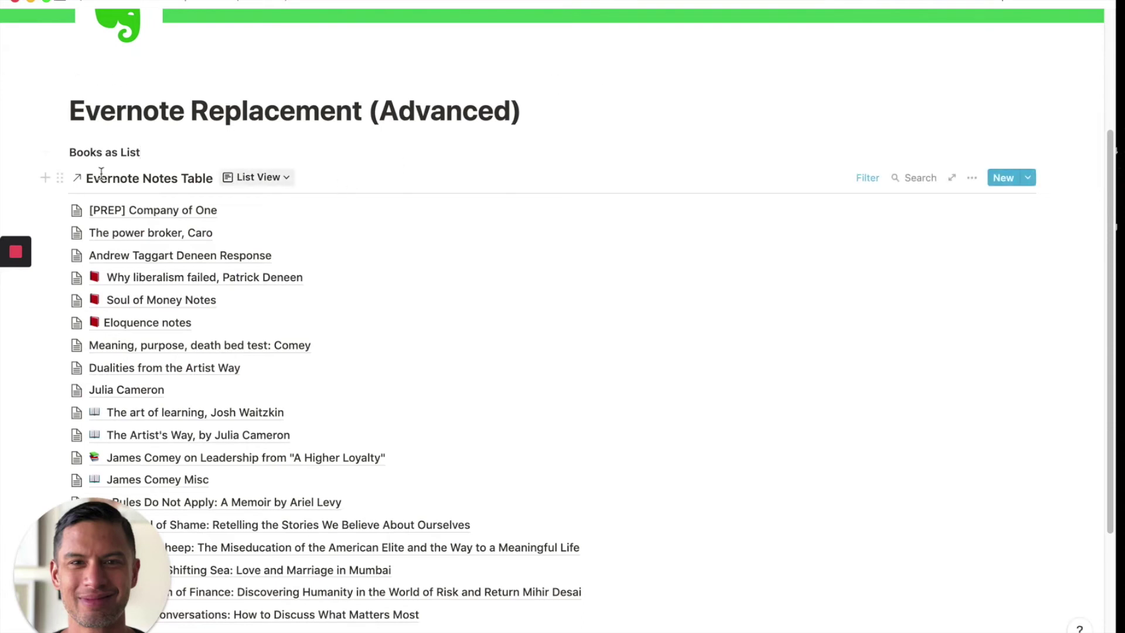
click(62, 154)
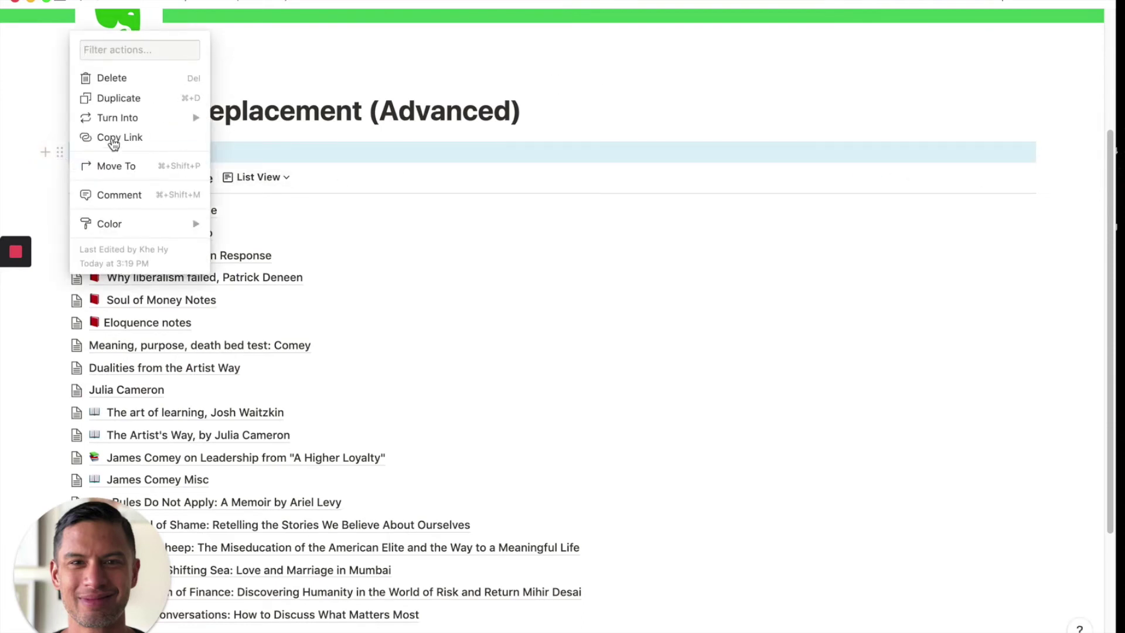
mouse_move(123, 117)
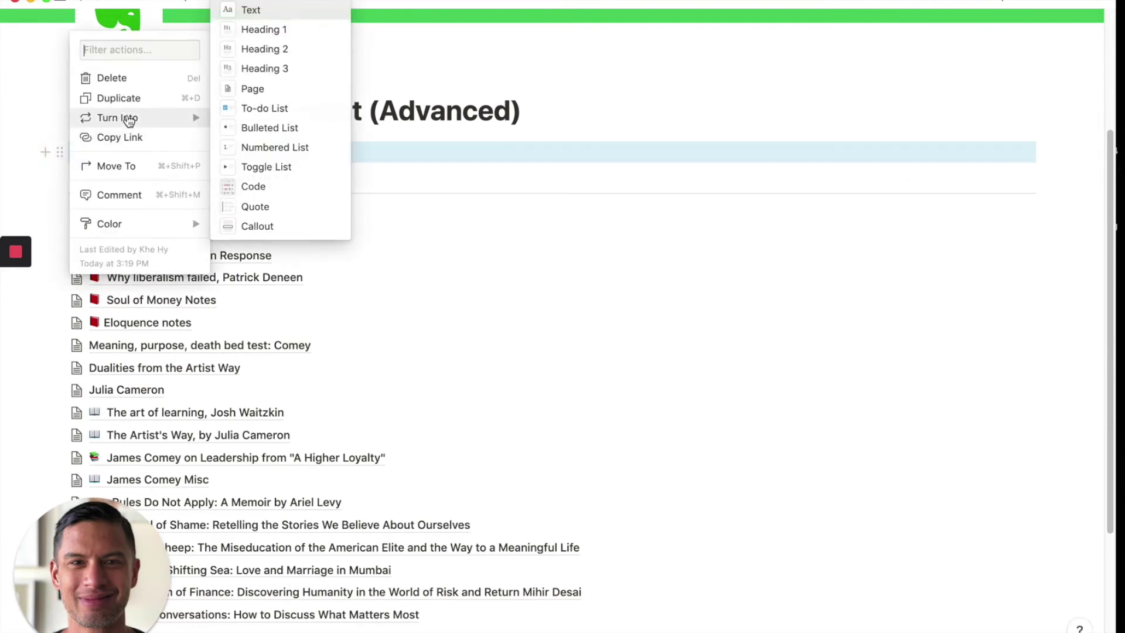
click(261, 166)
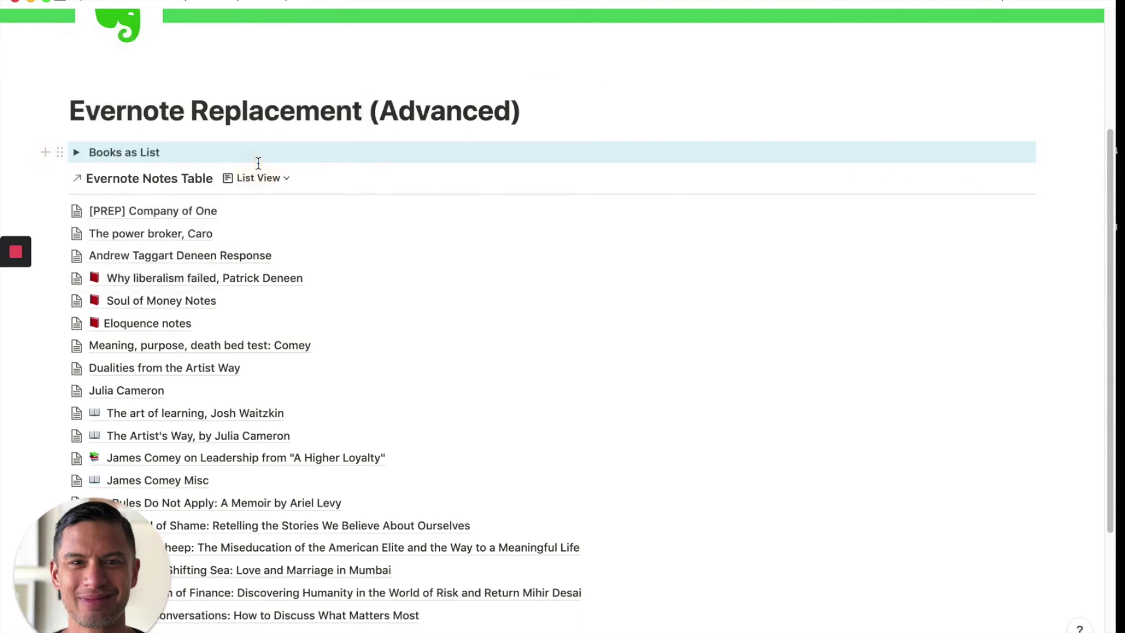
Step: Move the linked book-notes list inside the Books as List toggle and collapse it
click(75, 154)
drag(60, 200, 97, 159)
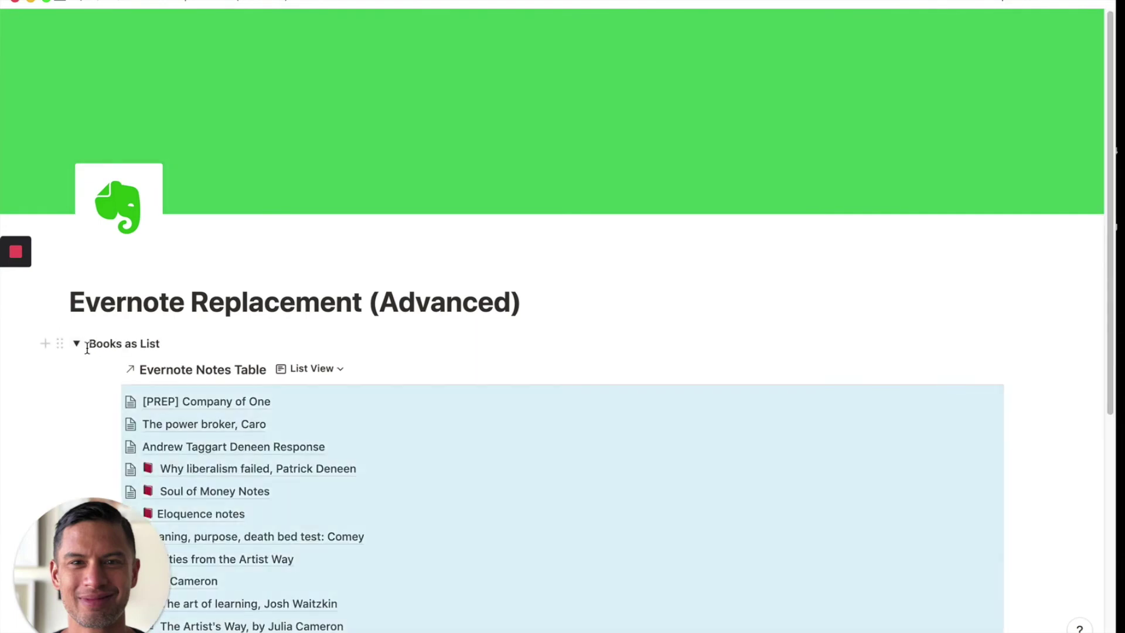
click(83, 343)
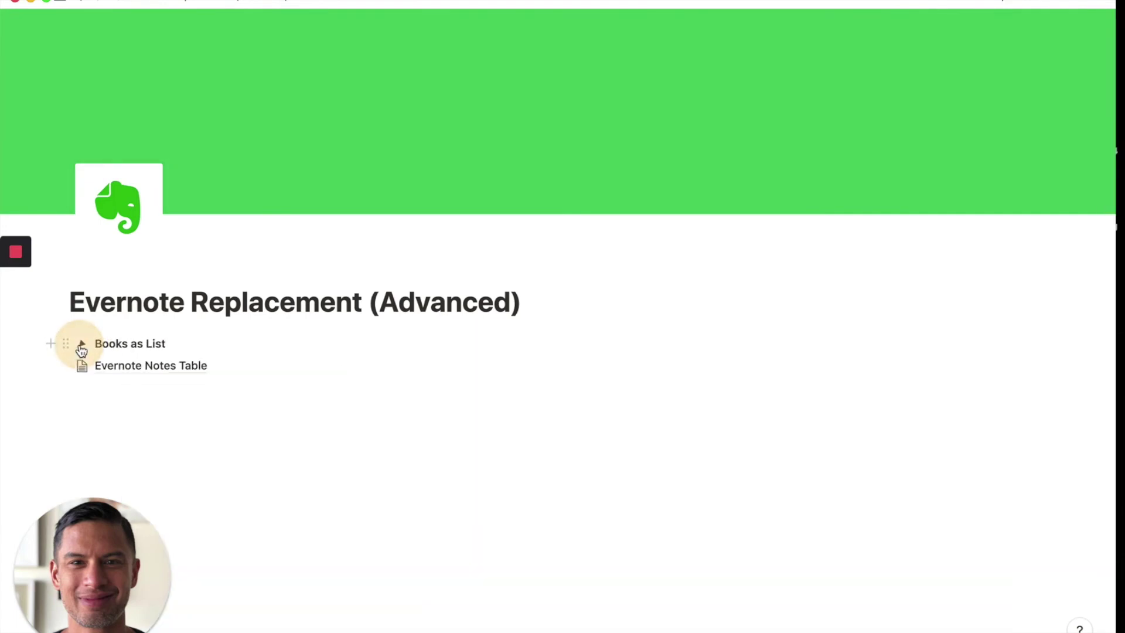
click(173, 343)
Step: Create a toggle titled 'Science notes as Cards' below Books as List and expand it
key(Return)
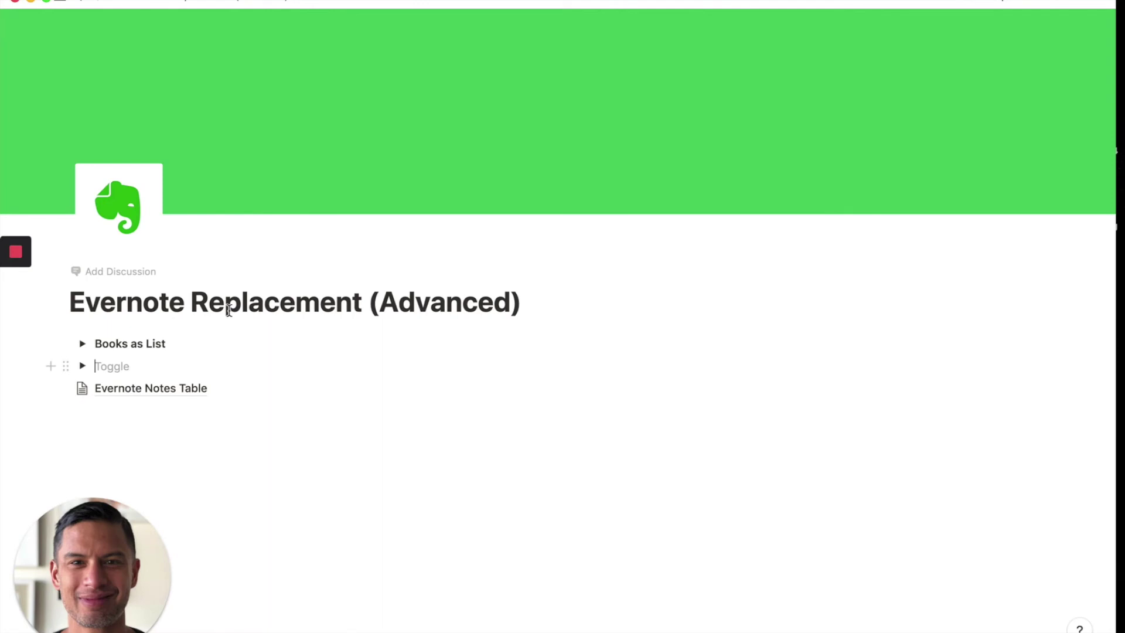
click(80, 344)
click(79, 344)
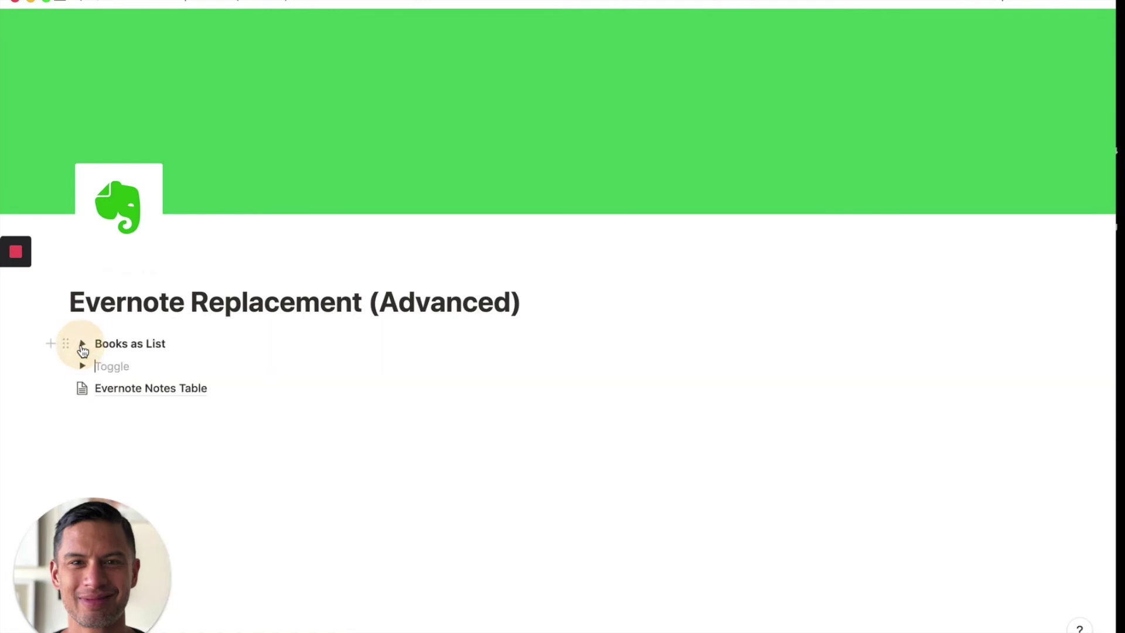
click(121, 367)
text(Si)
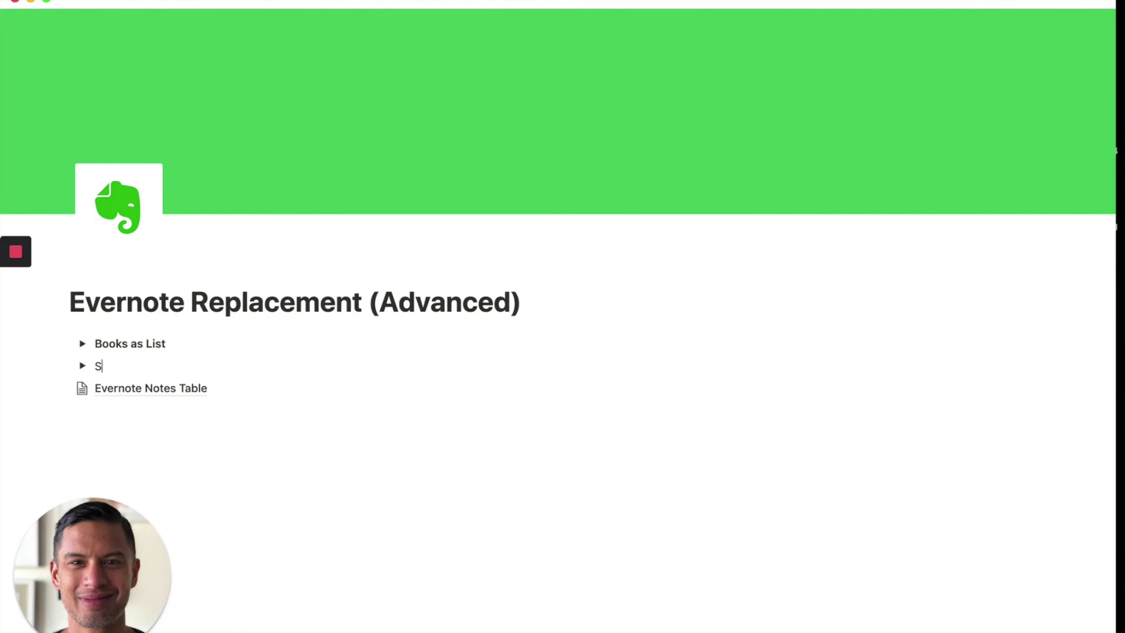
key(BackSpace)
text(Science notes as Cards)
click(83, 366)
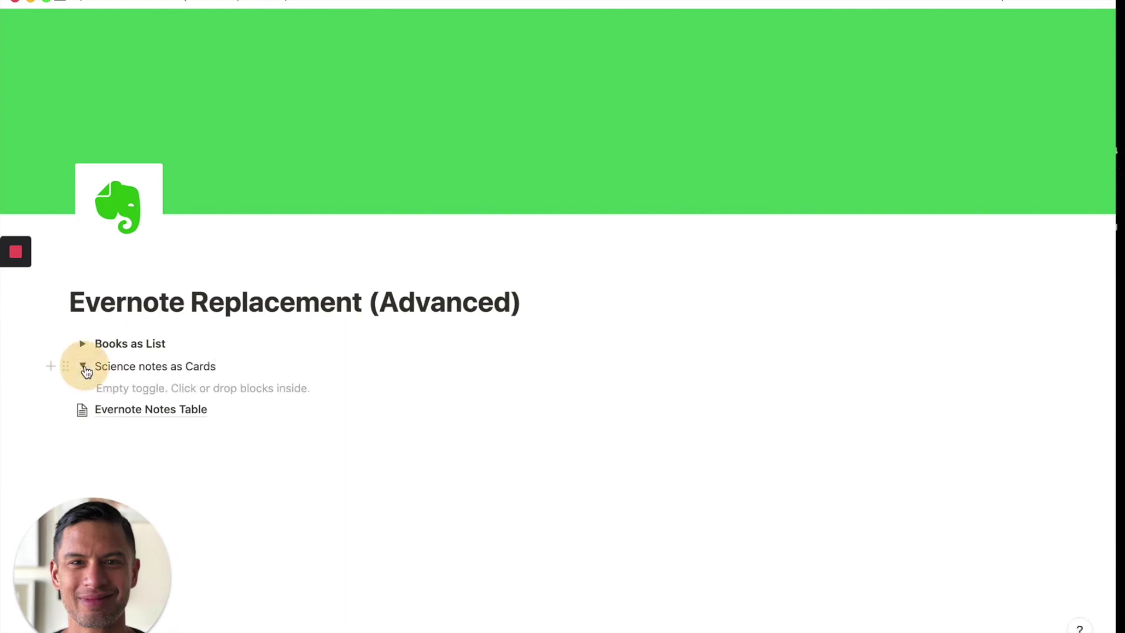
double_click(151, 366)
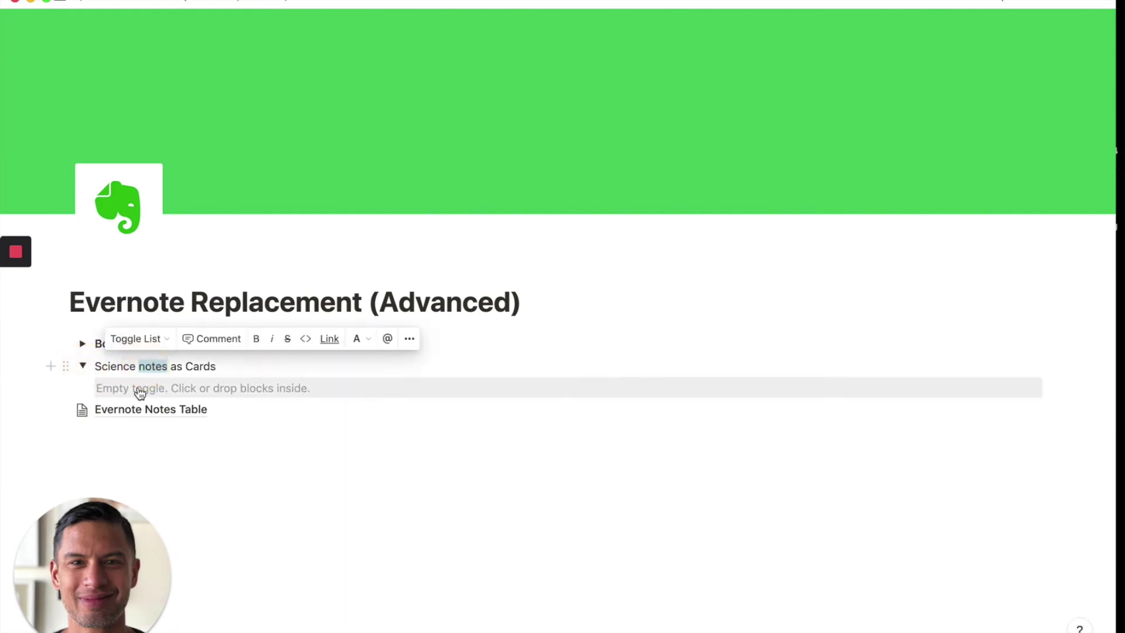
click(139, 389)
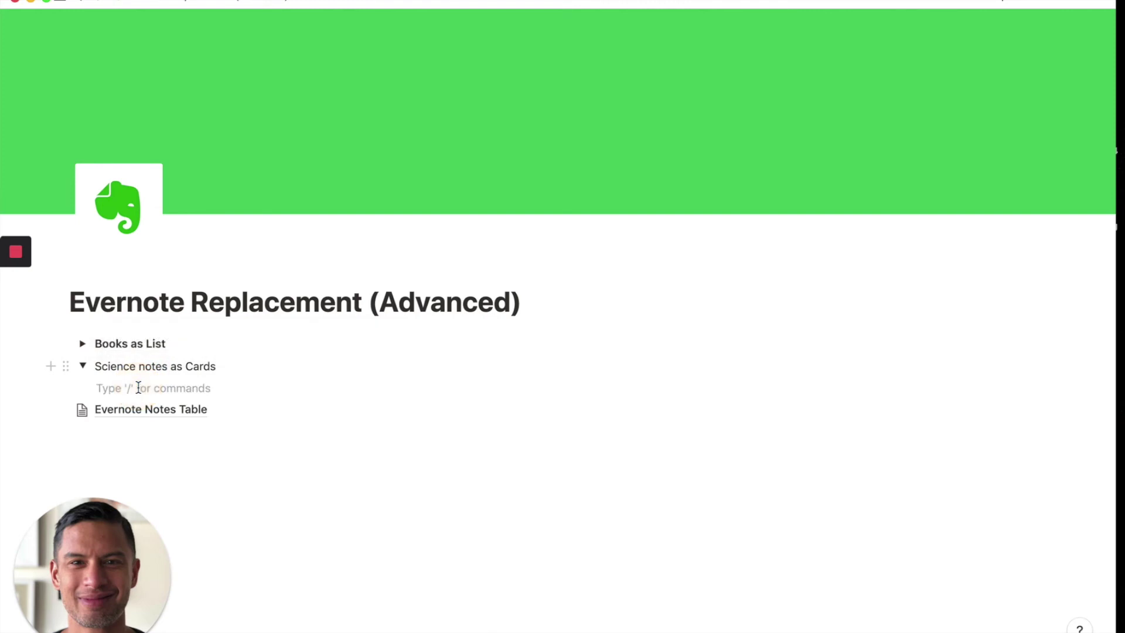
Step: Insert a linked Evernote Notes Table inside the Science notes as Cards toggle via /create
text(/create)
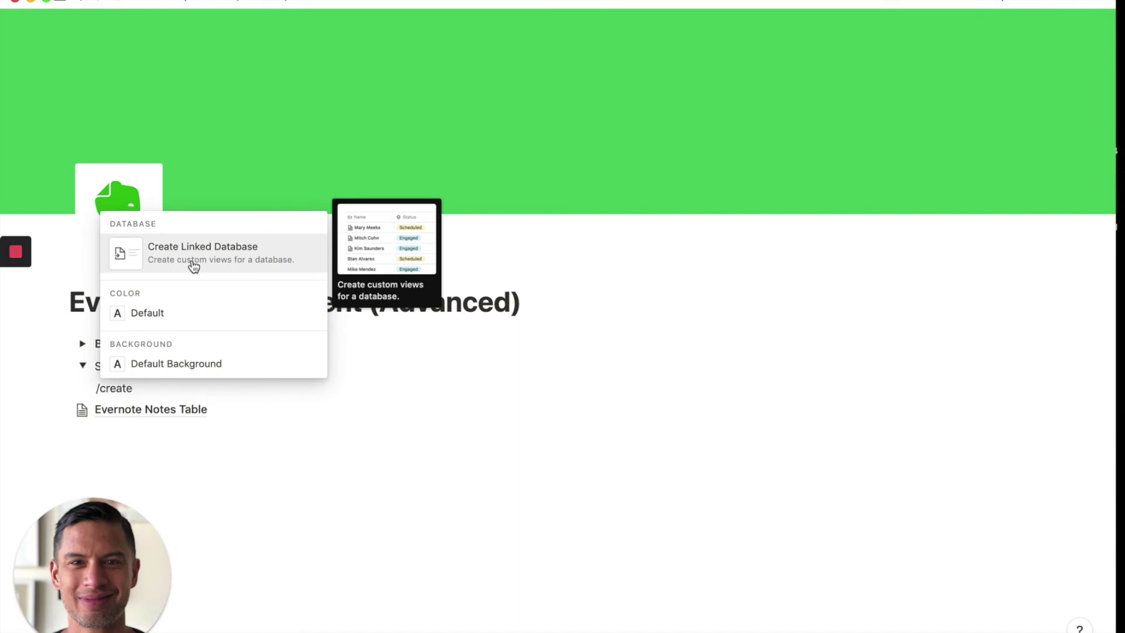
click(193, 261)
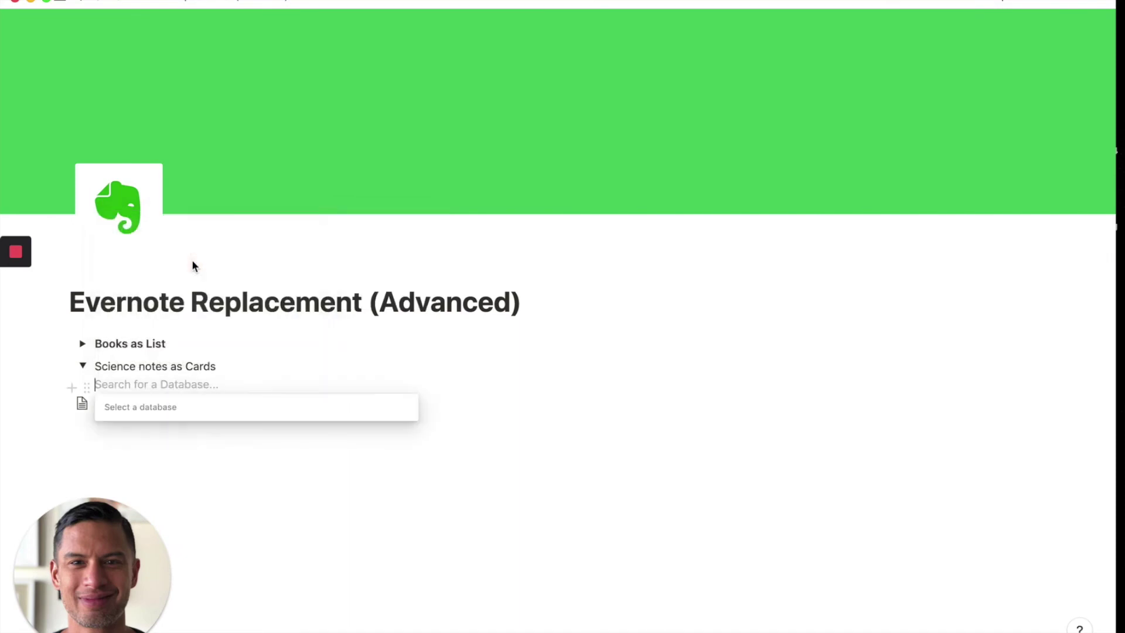
text(notion)
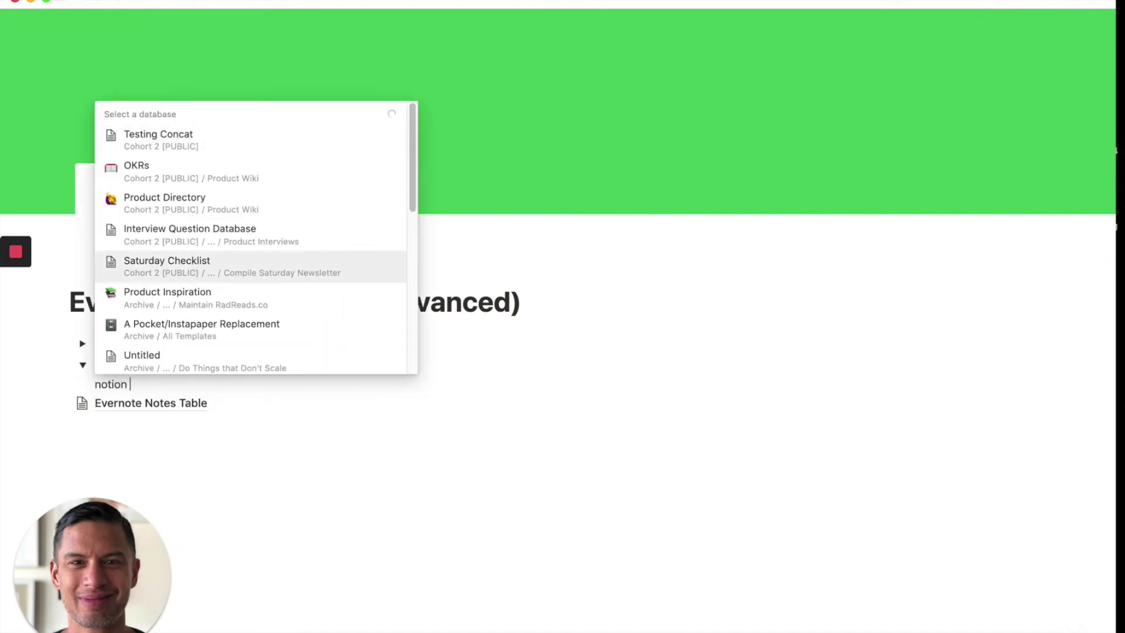
key(super+a)
text(ecvernote)
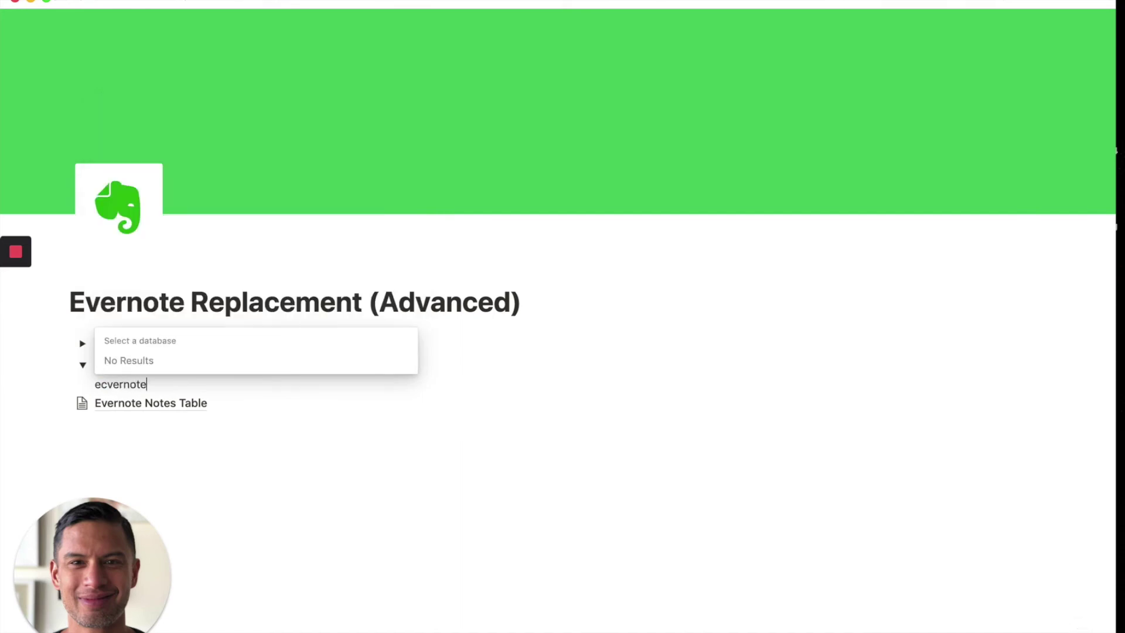
text(evernote)
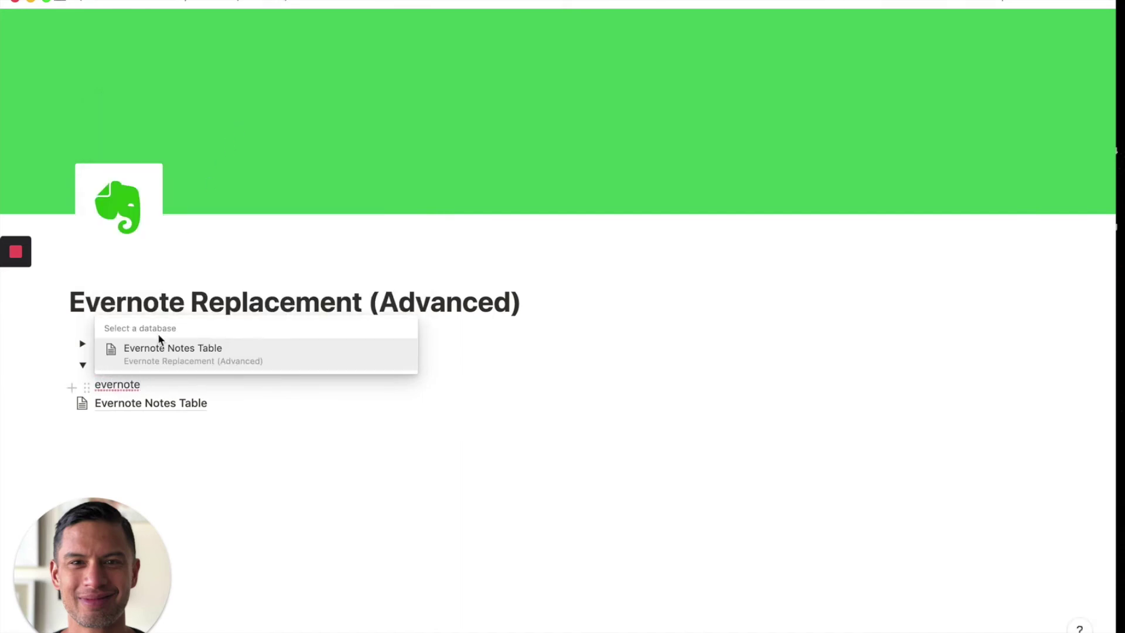
click(159, 347)
scroll(152, 441, down, 5)
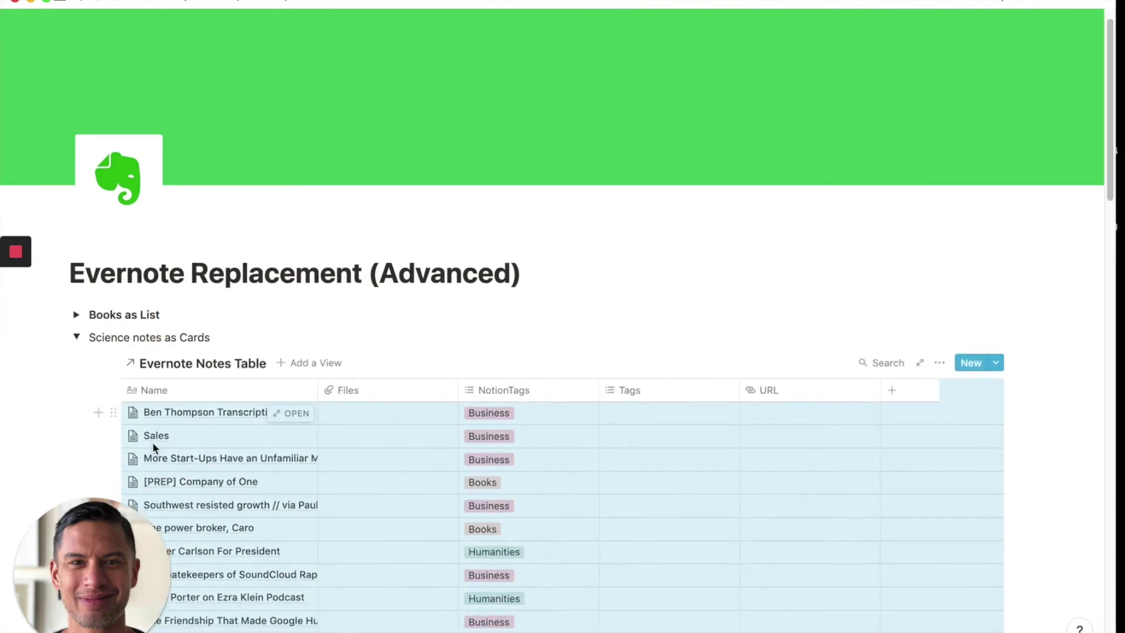
Step: Add a Gallery layout view named 'Gallery View' and collapse the toggle
click(310, 275)
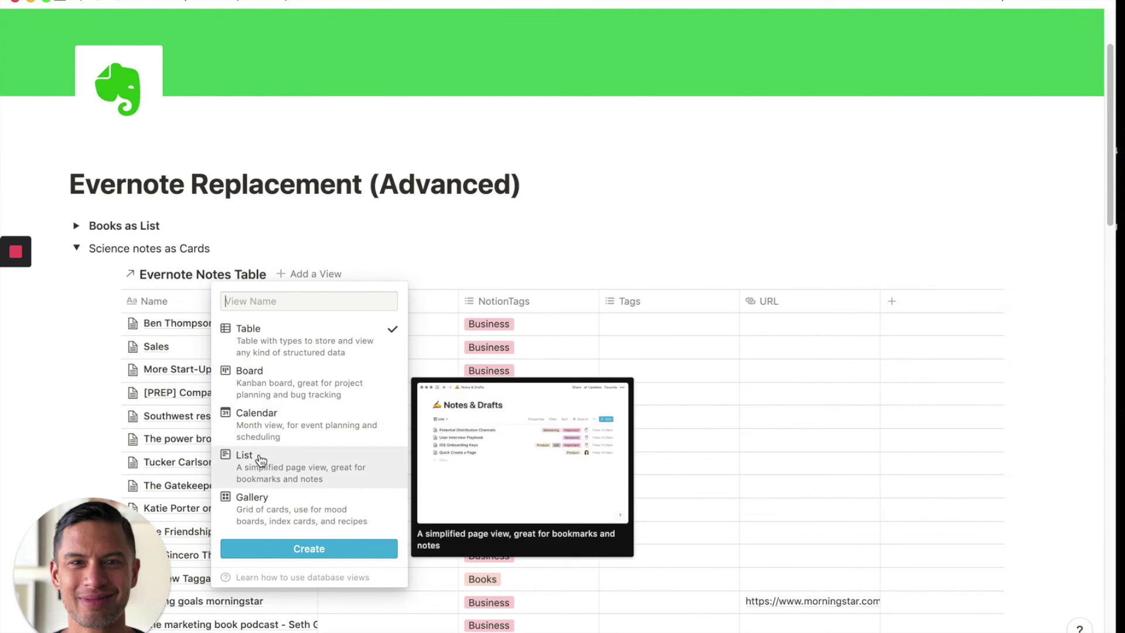
click(252, 501)
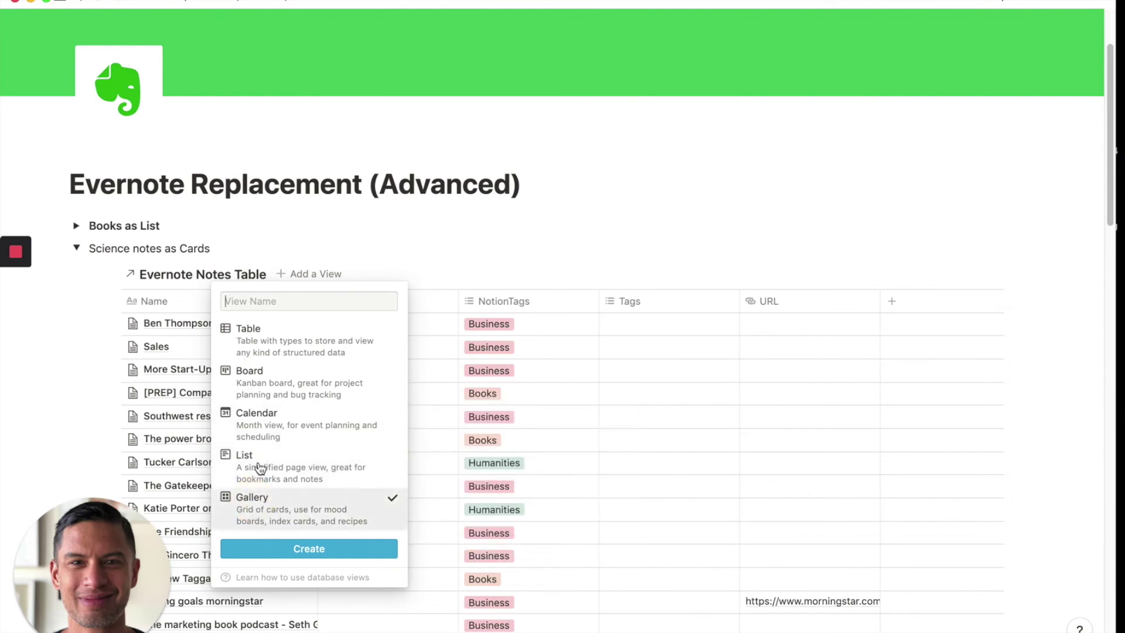
text(Gallery V)
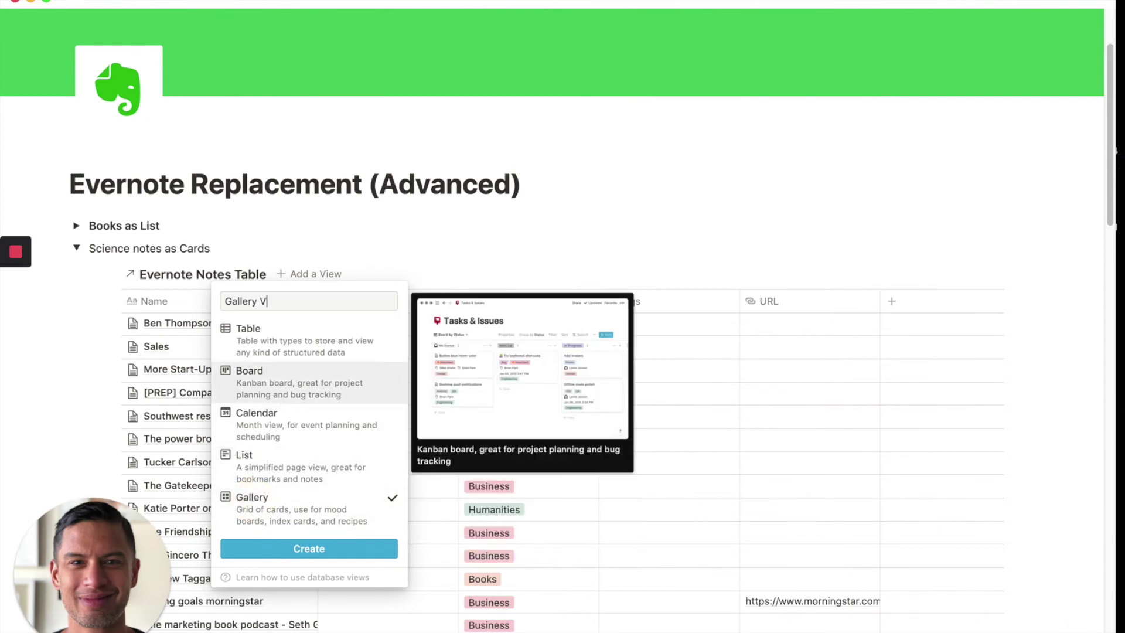
text(iew)
key(Return)
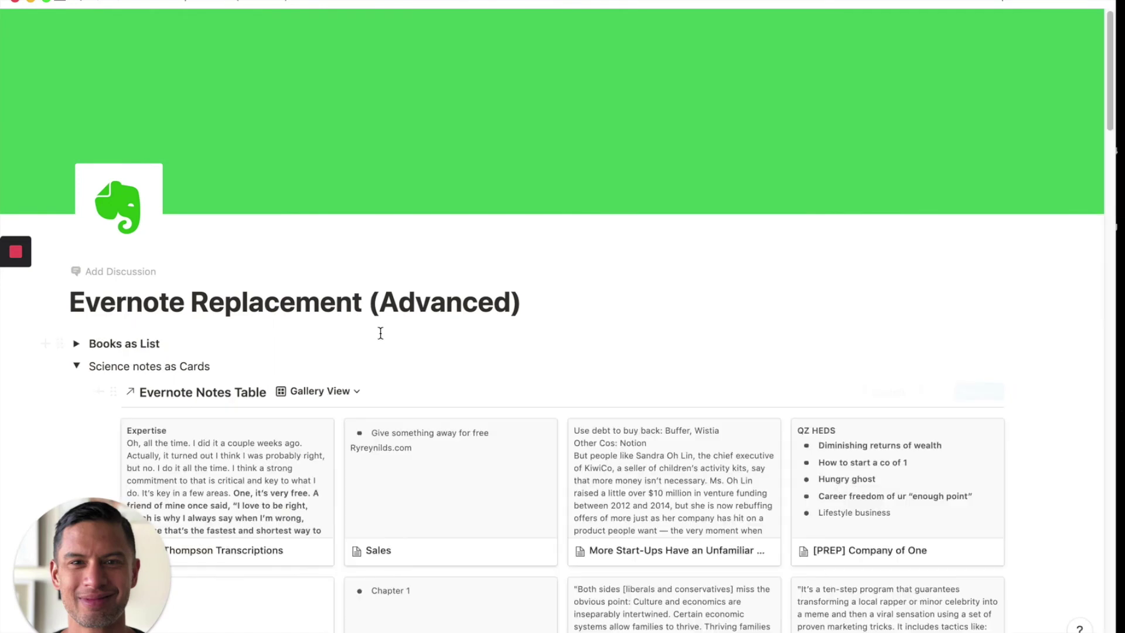
scroll(380, 333, down, 5)
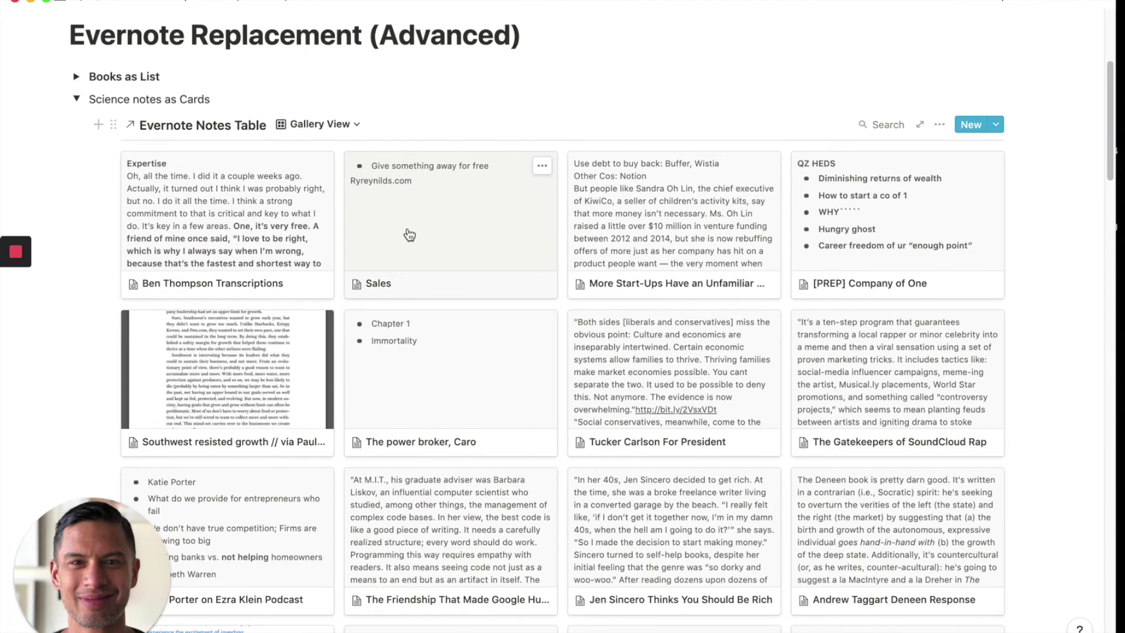
click(79, 99)
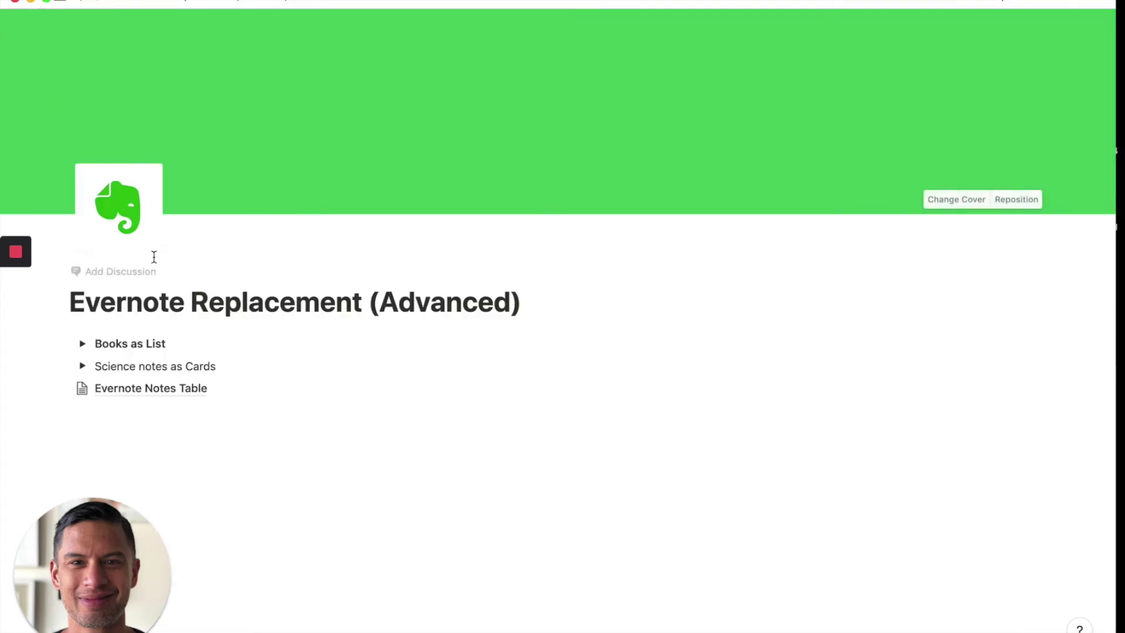
Step: Bold the 'Science notes as Cards' title and add an expanded 'All notes as boards' toggle below
triple_click(127, 367)
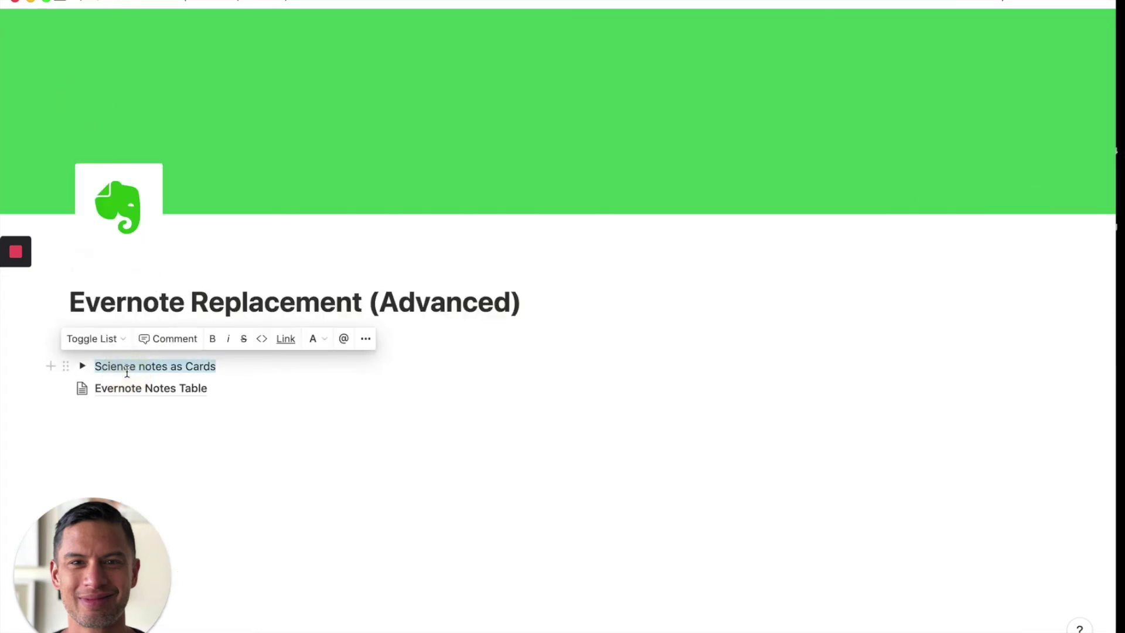
key(super+b)
click(250, 371)
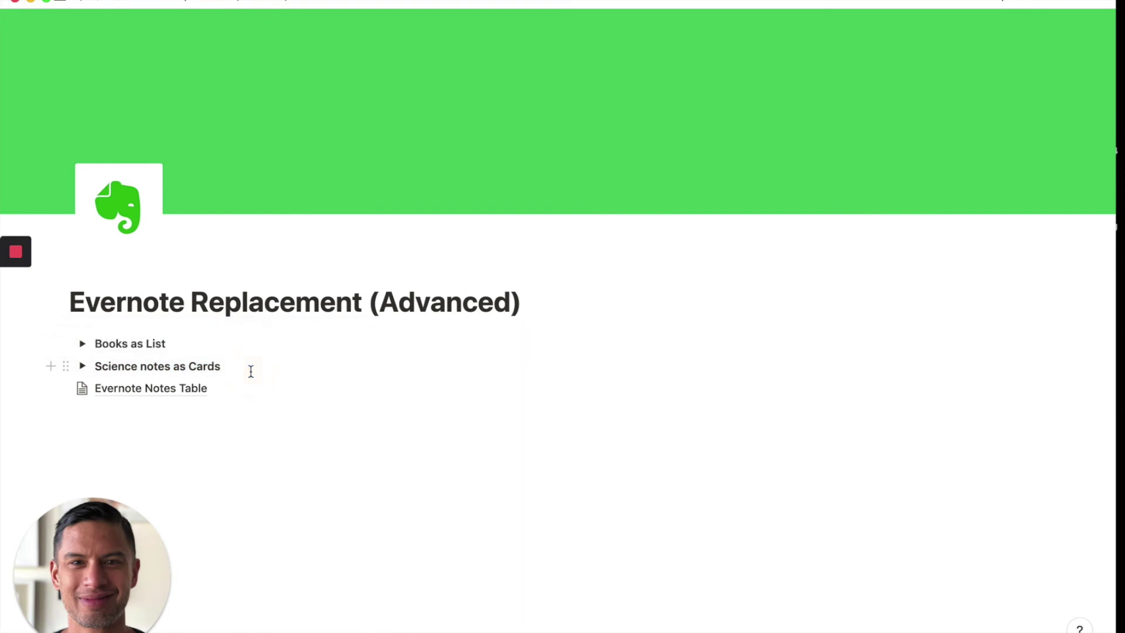
key(Return)
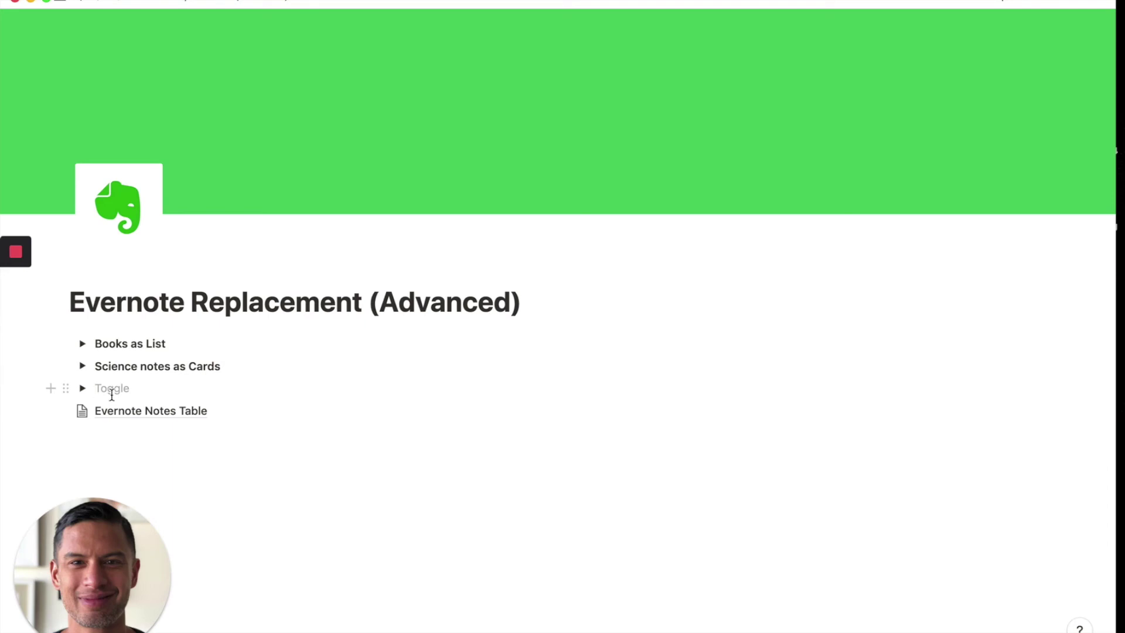
text(All notes as boards)
click(83, 388)
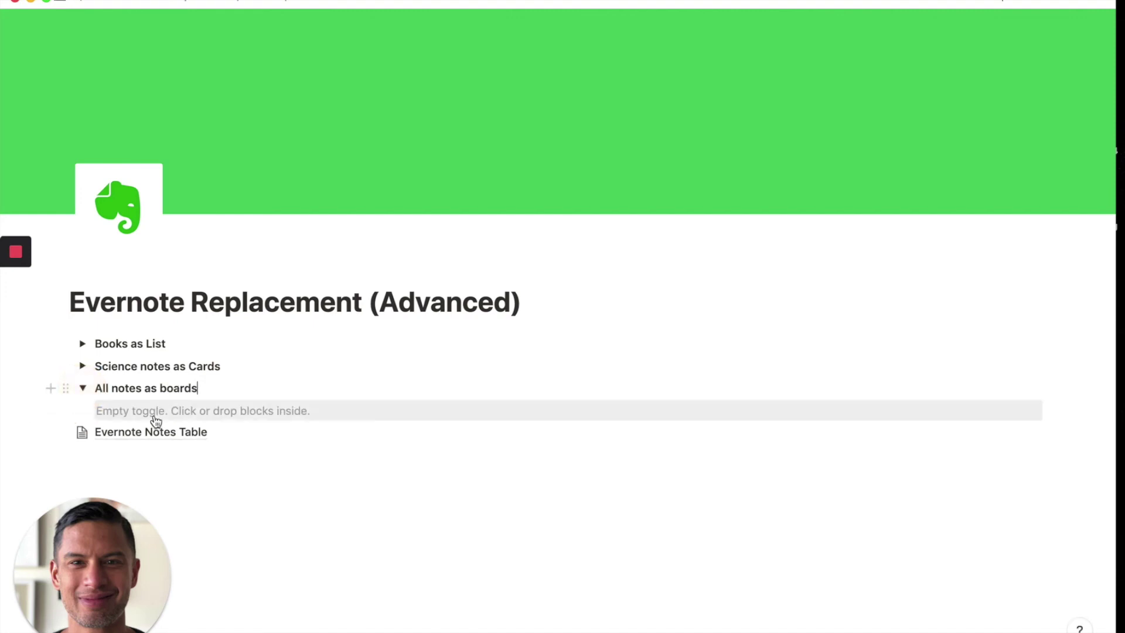
click(155, 413)
Step: Insert a linked Evernote Notes Table inside the All notes as boards toggle, searching 'evern'
text(/create)
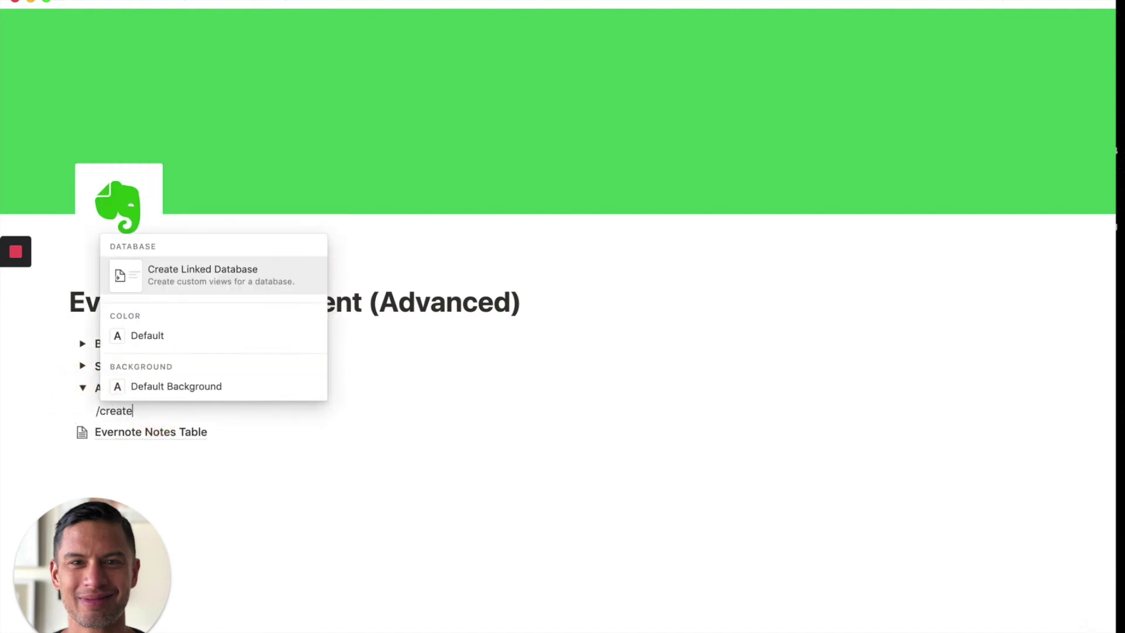
click(195, 275)
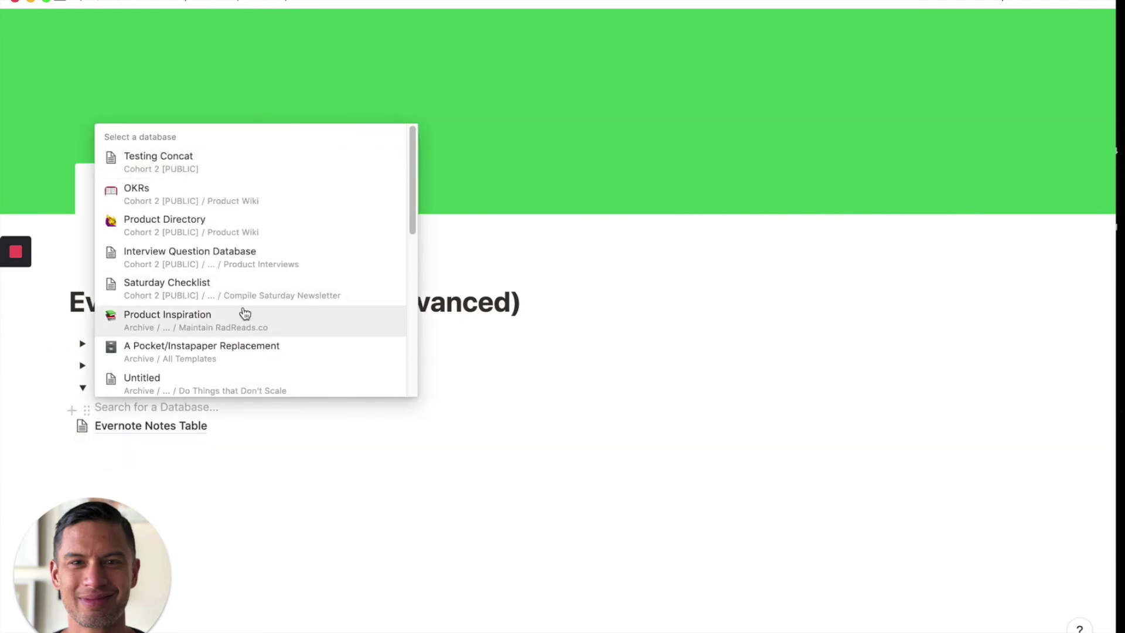
text(evernote)
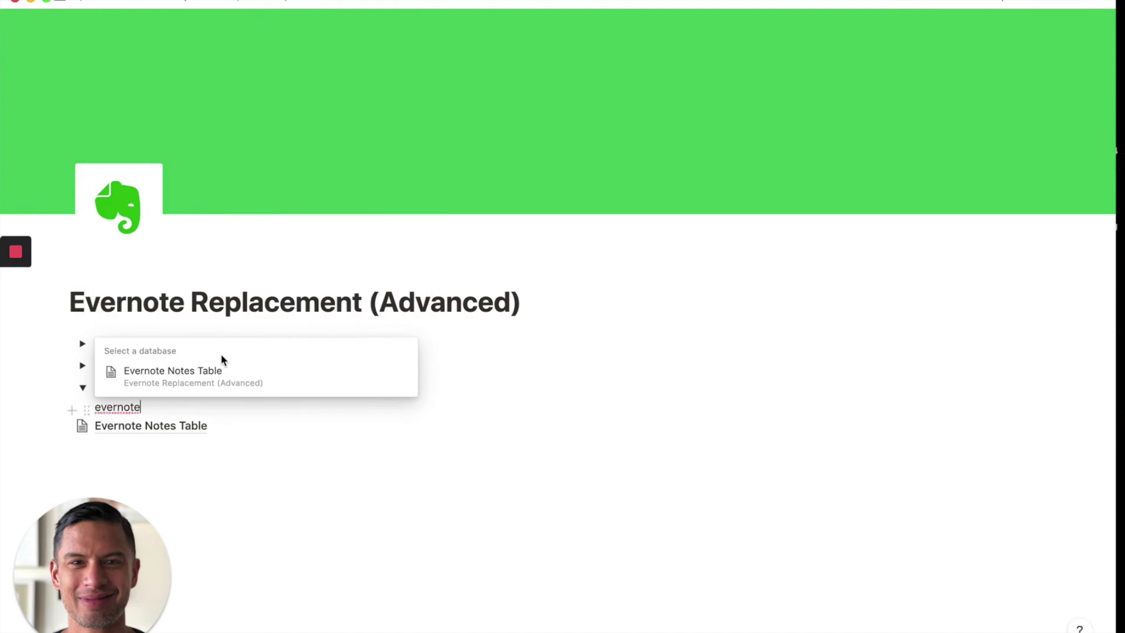
click(218, 367)
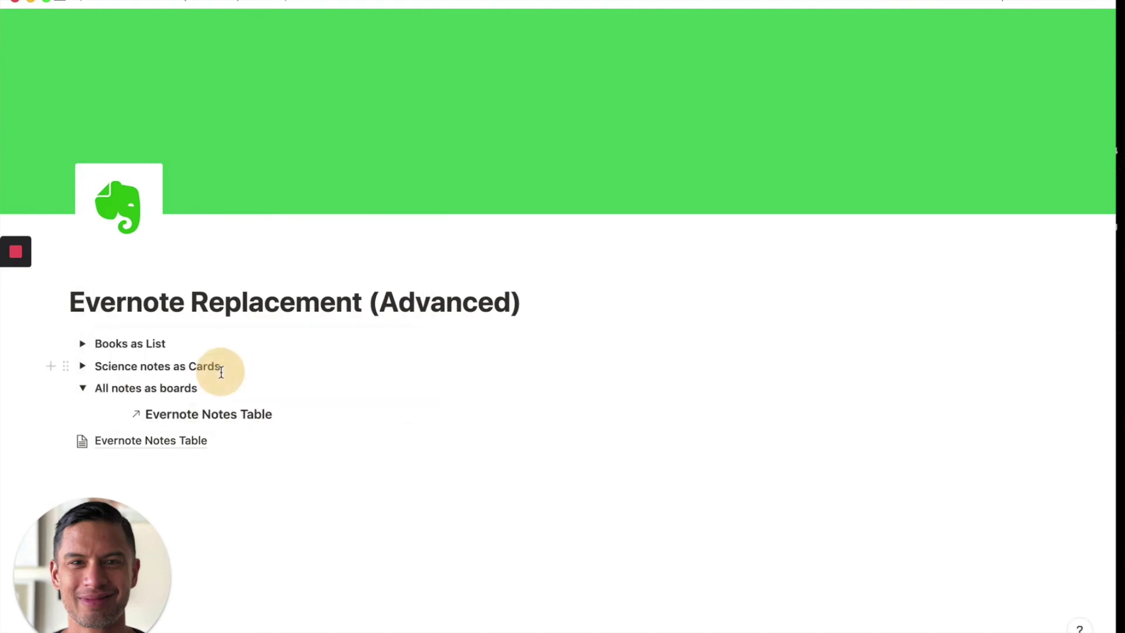
scroll(238, 375, down, 3)
mouse_move(389, 263)
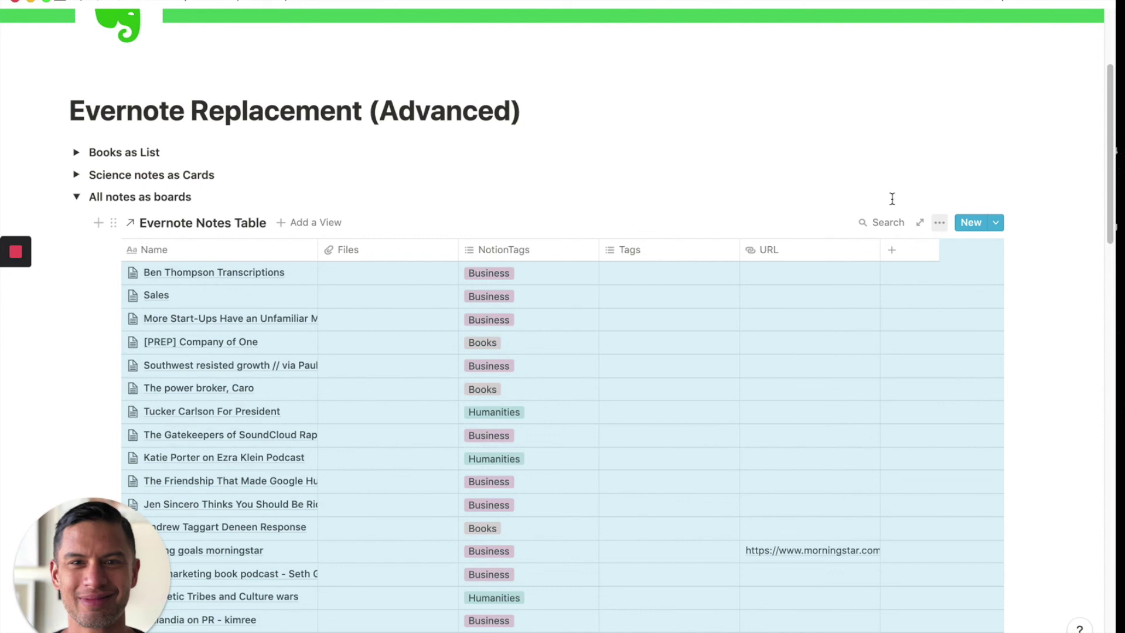
Step: Add a Board layout view named Board View to the linked table
click(303, 225)
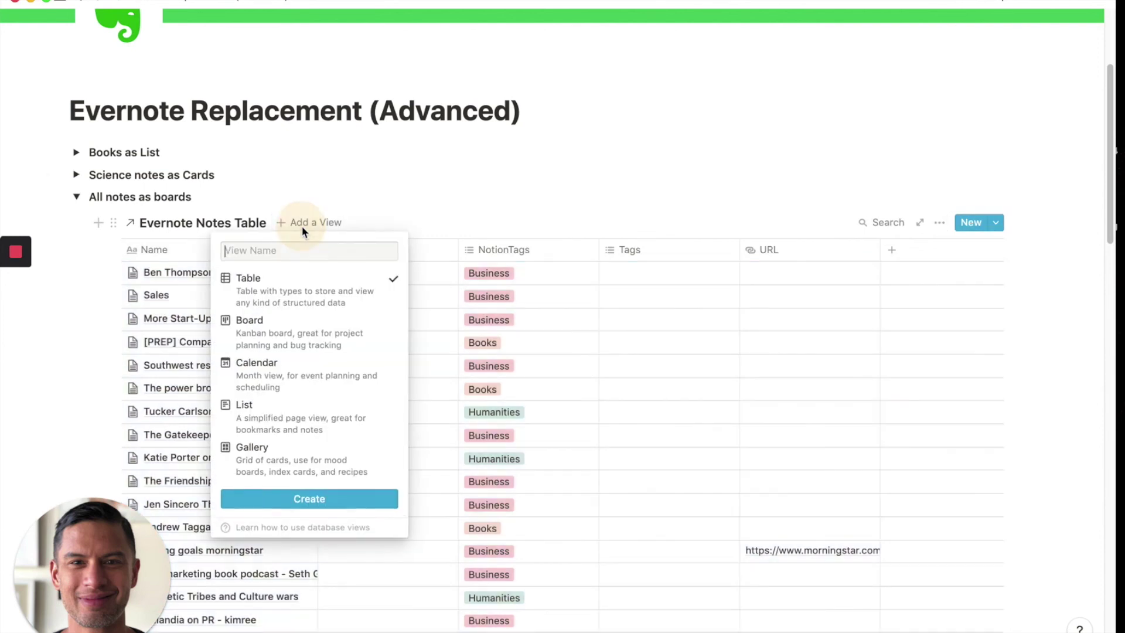
click(282, 329)
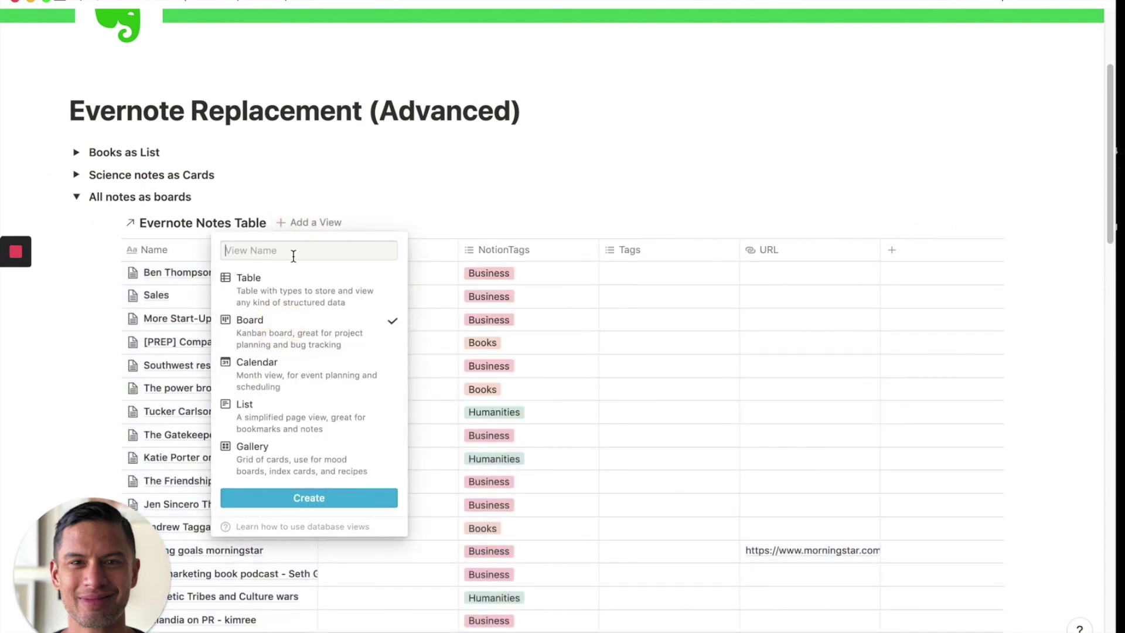
text(Board View)
click(301, 496)
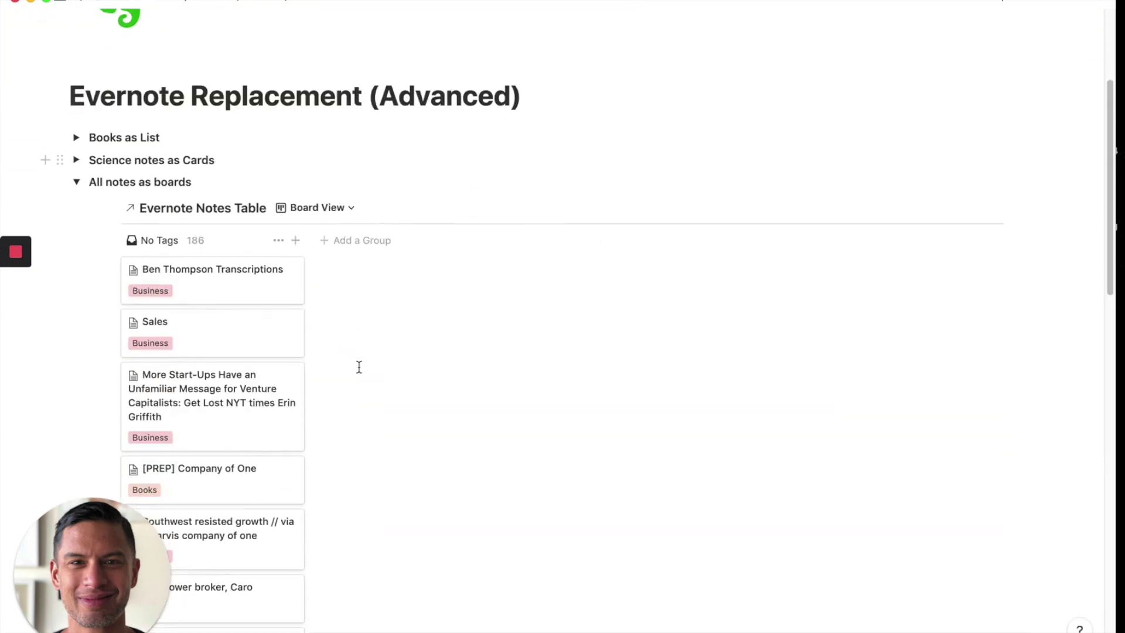
scroll(359, 366, down, 3)
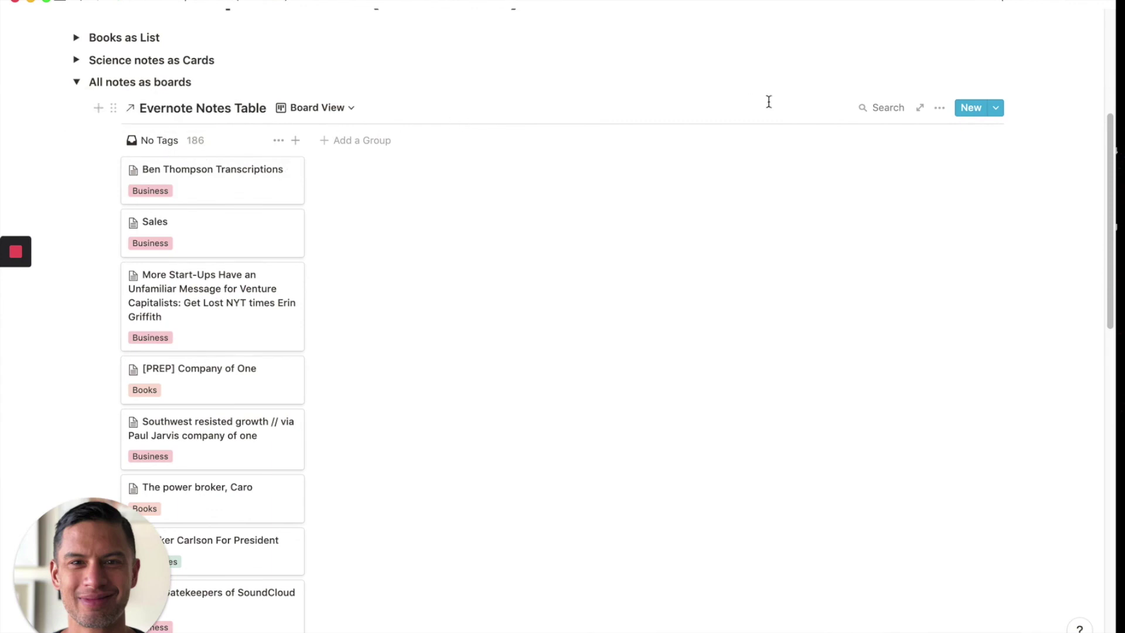
click(937, 107)
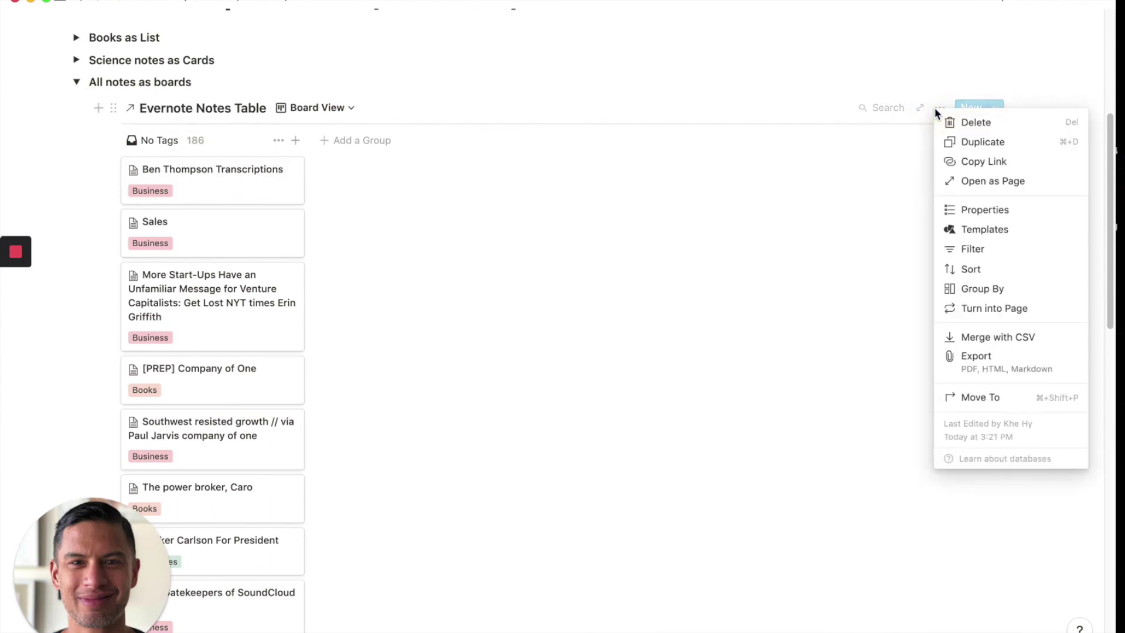
Step: Group the notes board by NotionTags and hide the empty No NotionTags column
click(967, 288)
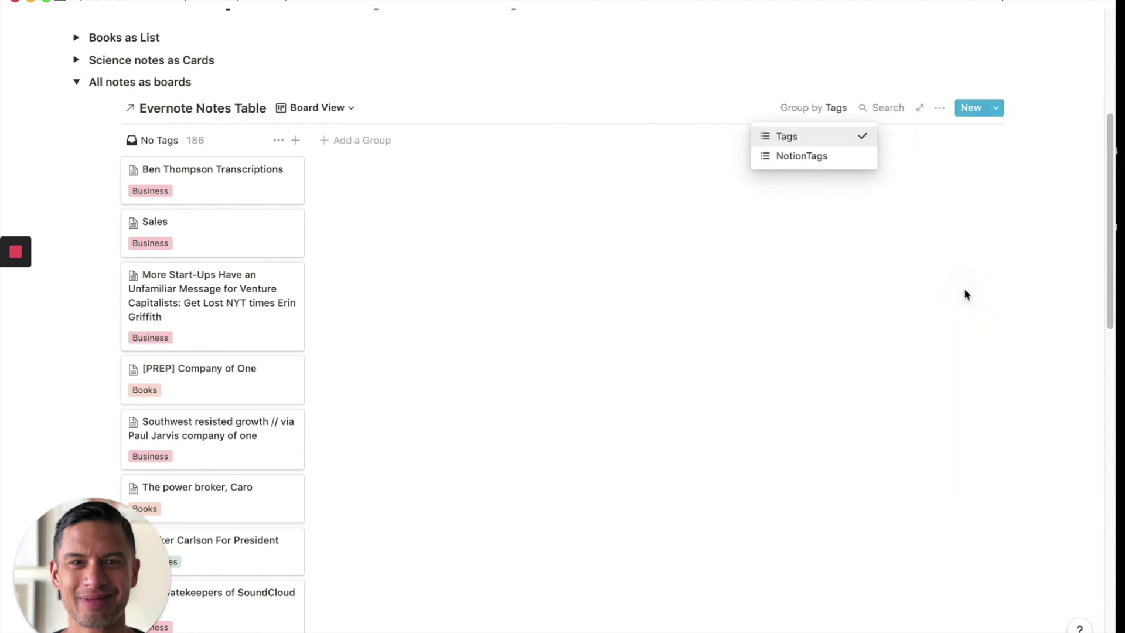
click(783, 157)
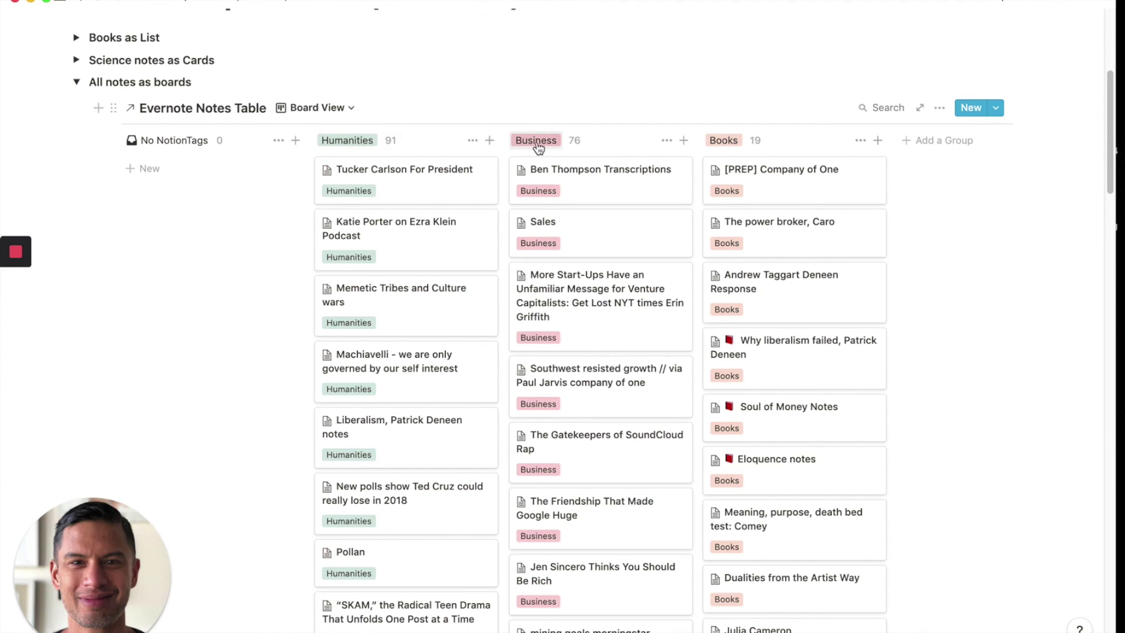
click(278, 142)
click(269, 162)
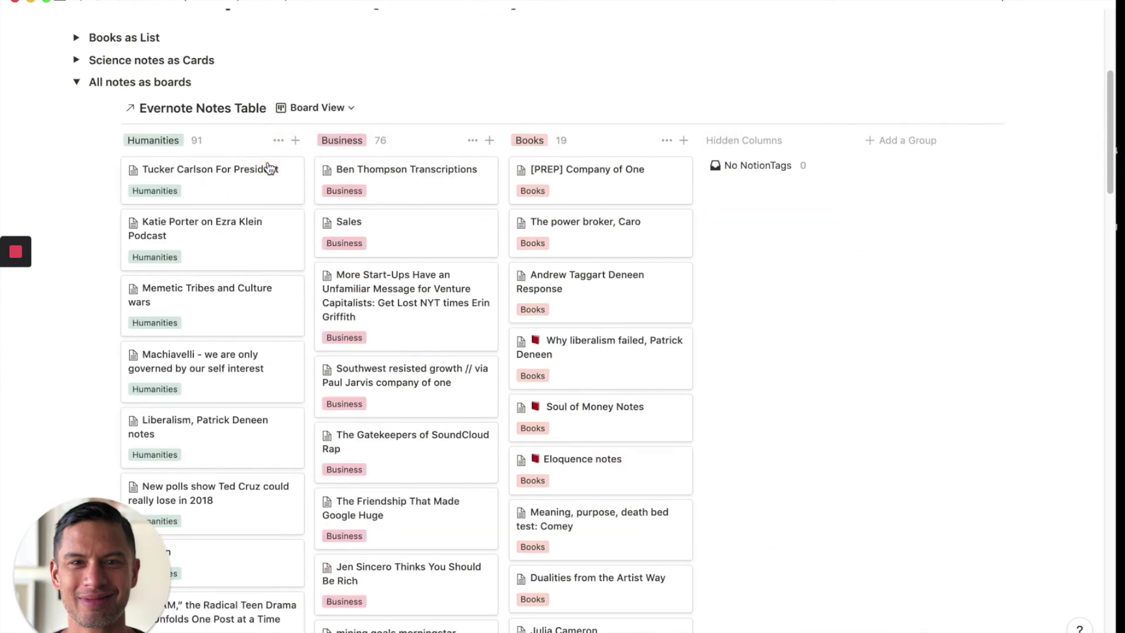
Step: Collapse the All notes as boards toggle
scroll(270, 169, down, 2)
scroll(267, 168, down, 10)
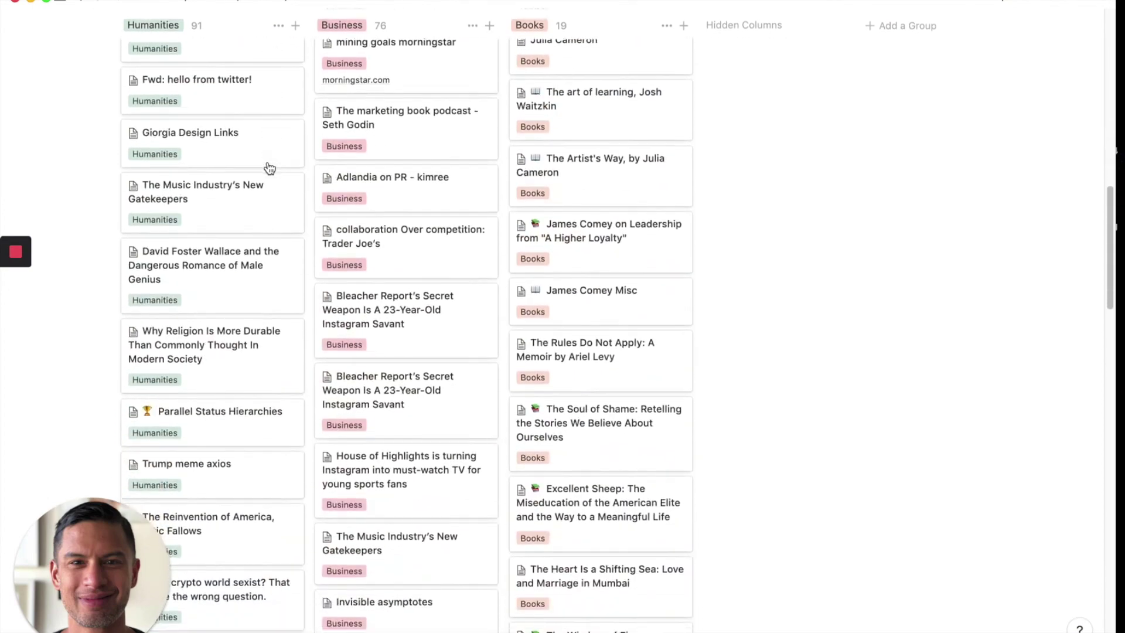
scroll(267, 168, up, 12)
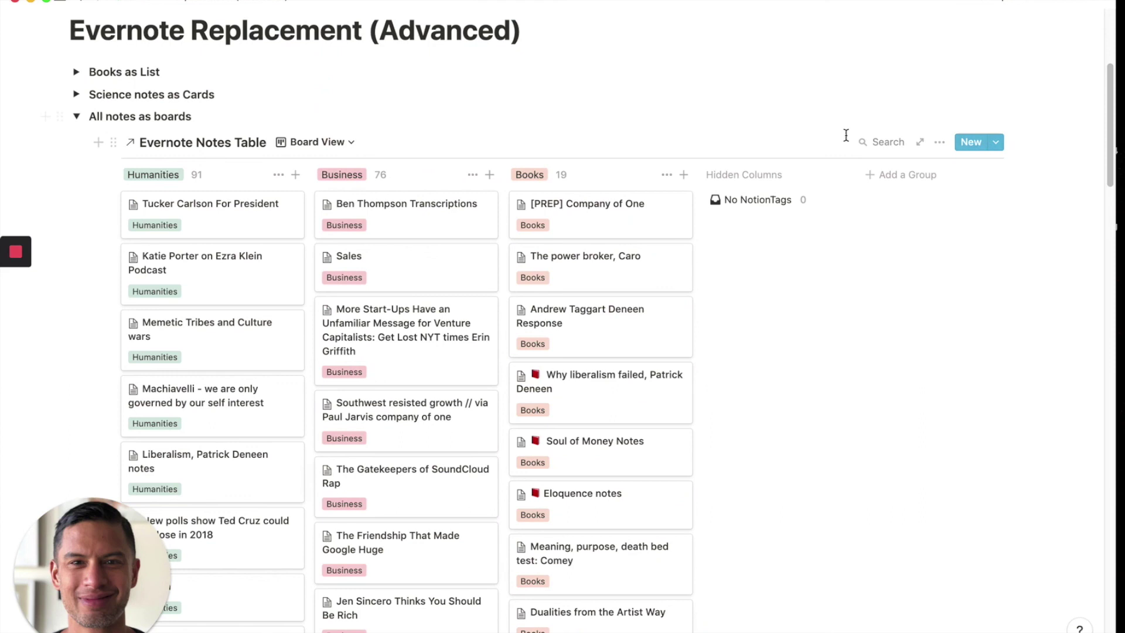
click(78, 117)
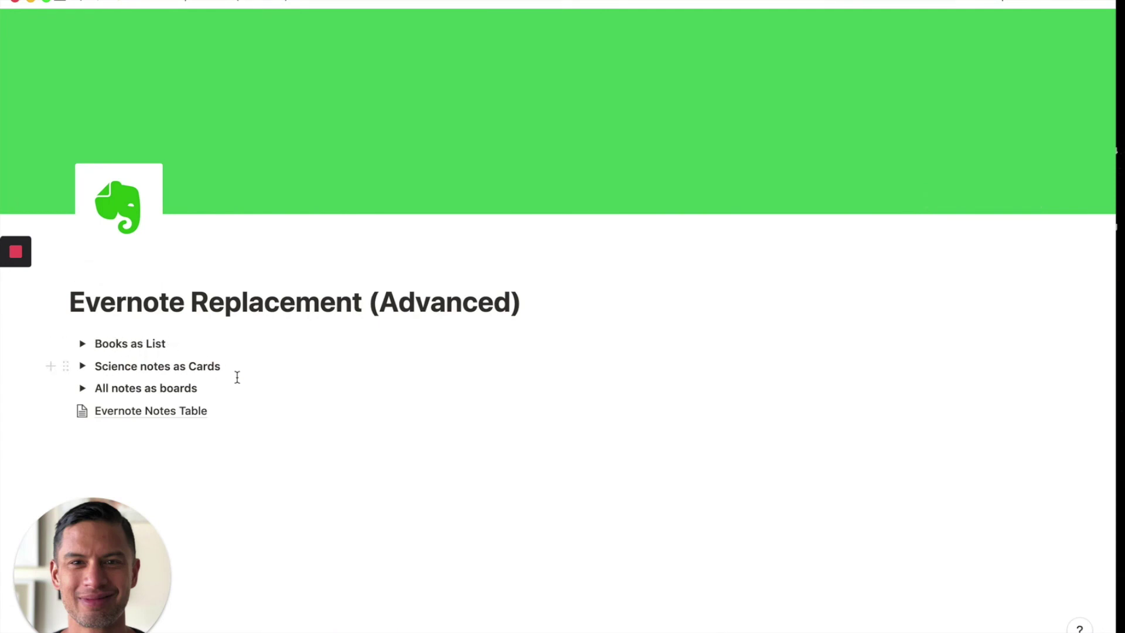
Step: Rename the Evernote Notes Table page to 'Evernote Master Notes Table', then return to Evernote Replacement (Advanced)
click(176, 410)
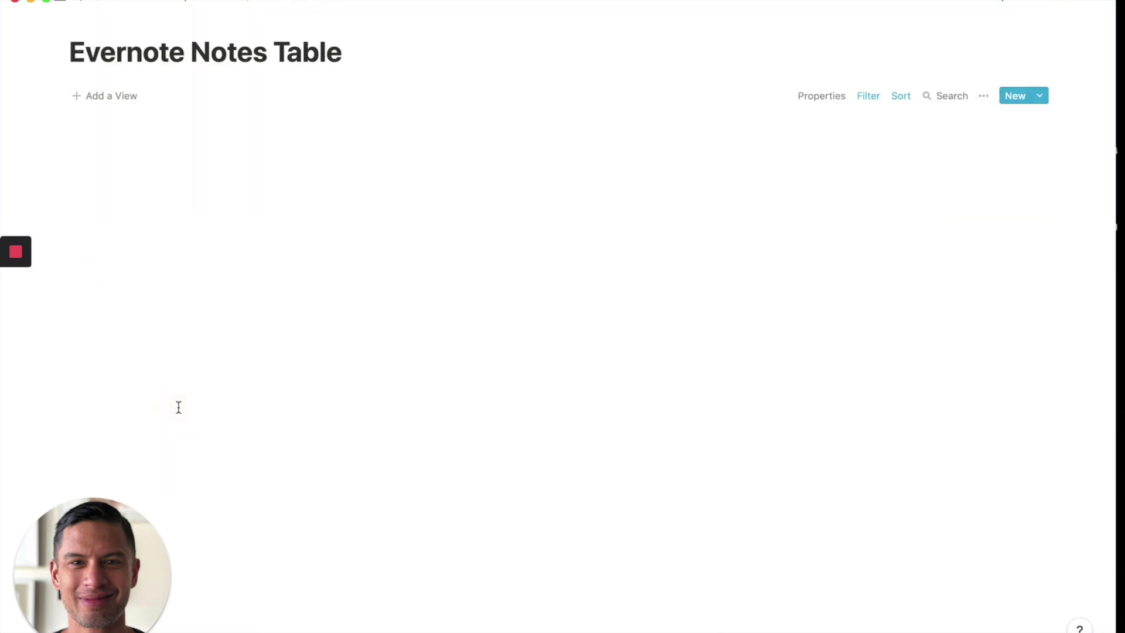
click(184, 53)
text(Master)
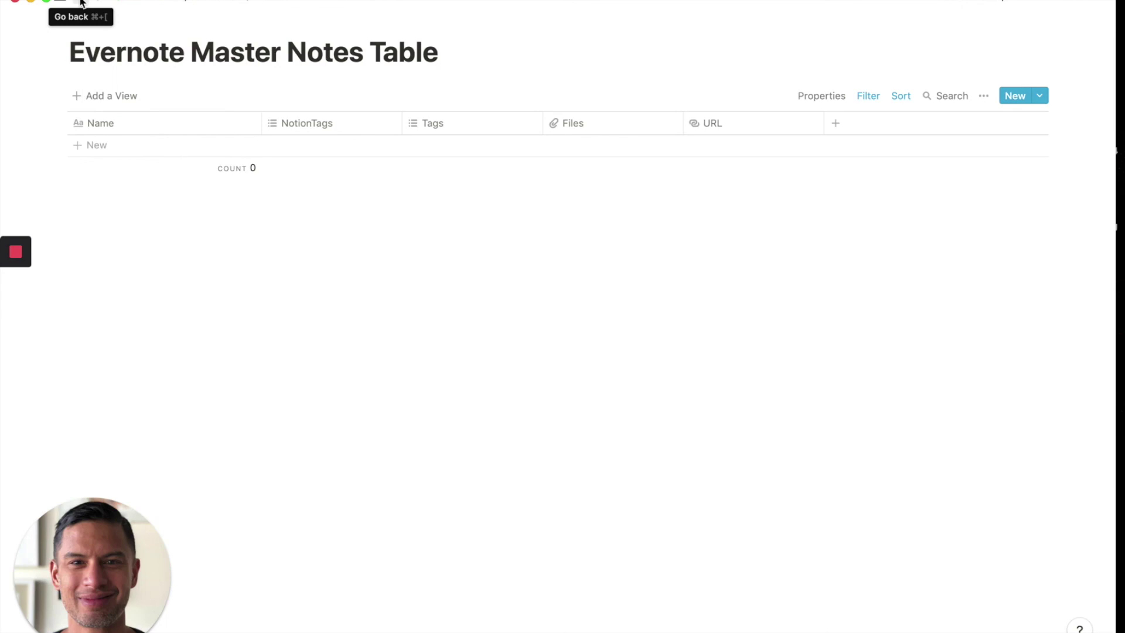
click(81, 3)
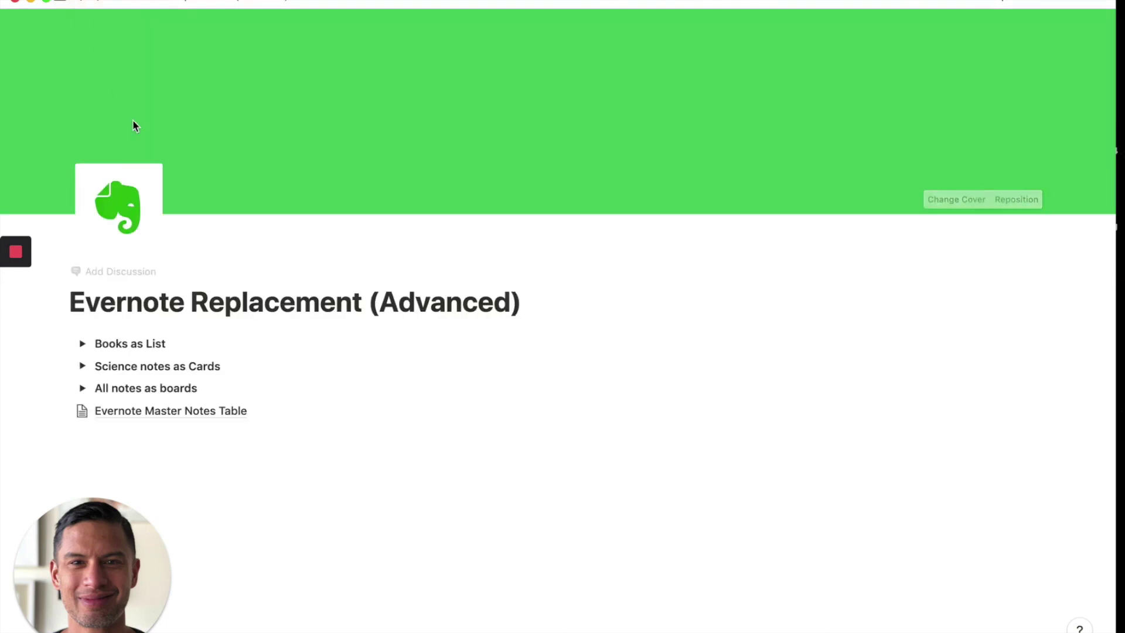